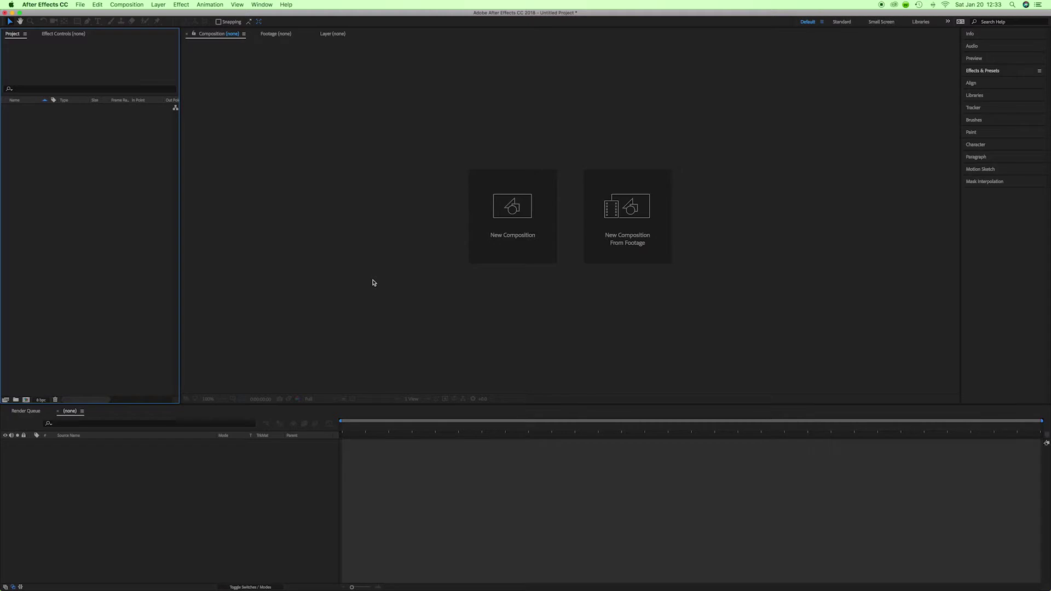
Step: Save the project as "How To Glitch" in the Project Folder inside After Effects Projects > Tutorials > How to Glitch on the external drive
{"action": "key", "text": "super+s"}
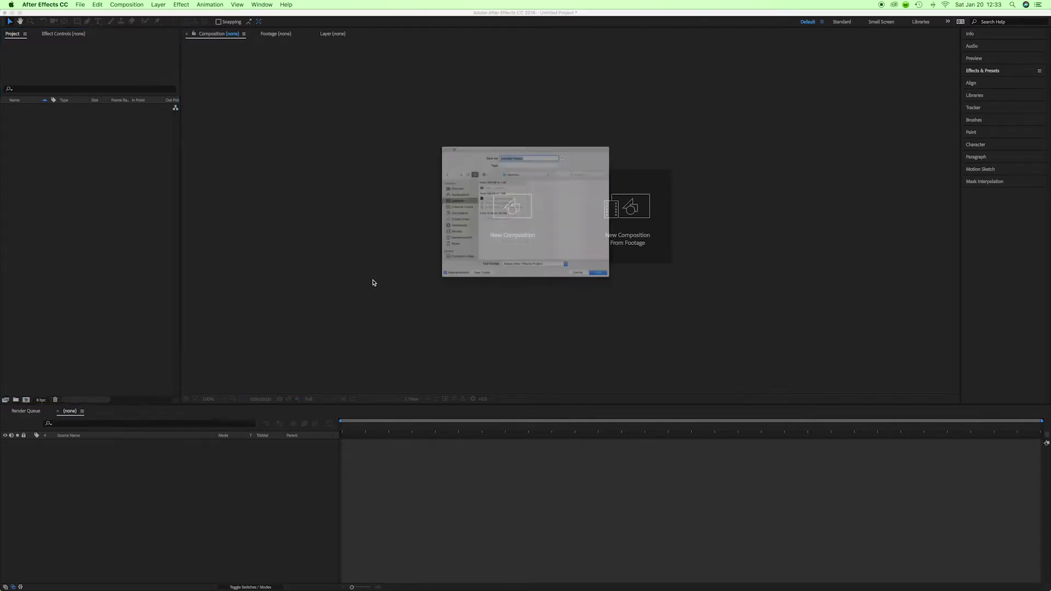
{"action": "scroll", "coordinate": [405, 241], "scroll_direction": "down", "scroll_amount": 2}
{"action": "left_click", "coordinate": [410, 265]}
{"action": "left_click", "coordinate": [471, 171]}
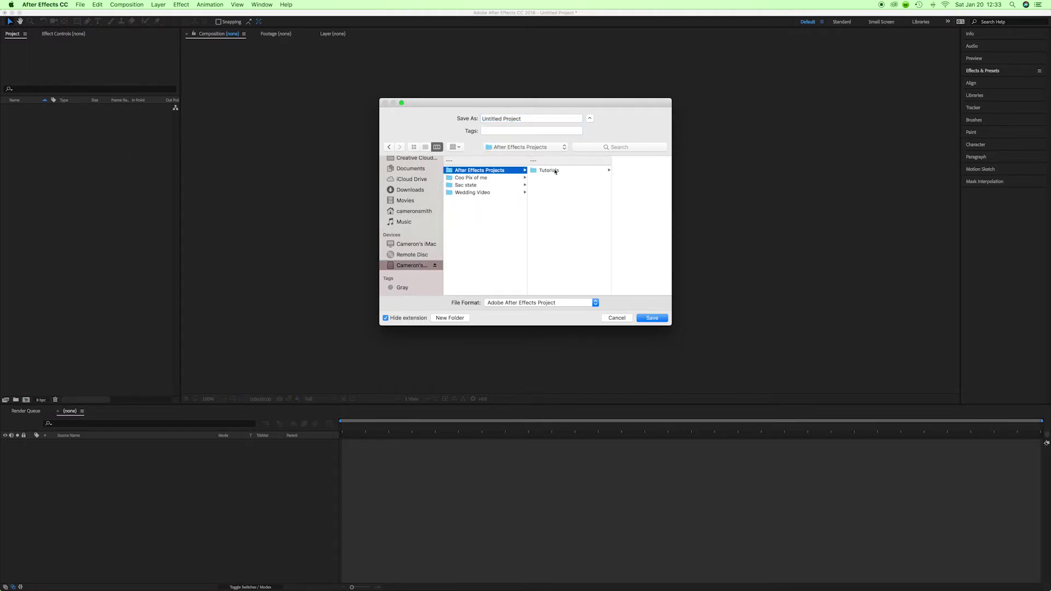
{"action": "left_click", "coordinate": [548, 170]}
{"action": "left_click", "coordinate": [609, 171]}
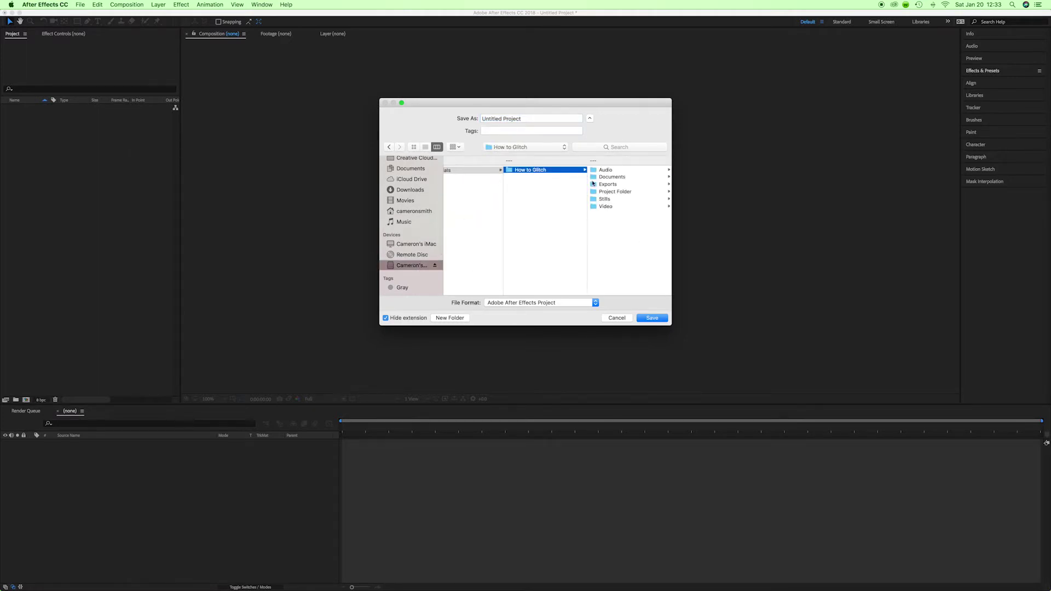
{"action": "left_click", "coordinate": [614, 192]}
{"action": "left_click", "coordinate": [535, 230]}
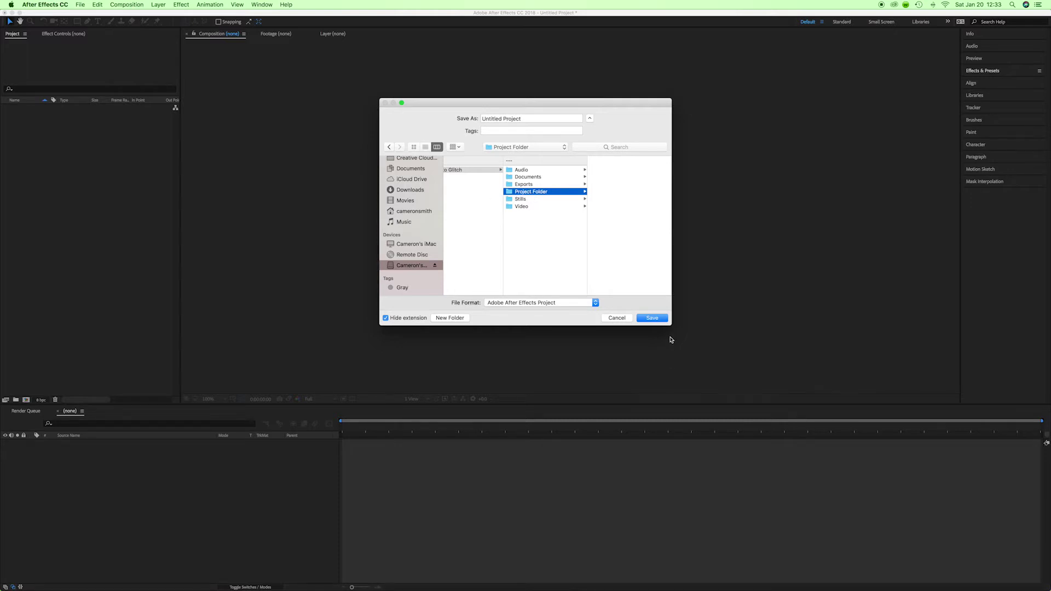
{"action": "left_click", "coordinate": [524, 117]}
{"action": "key", "text": "super+a"}
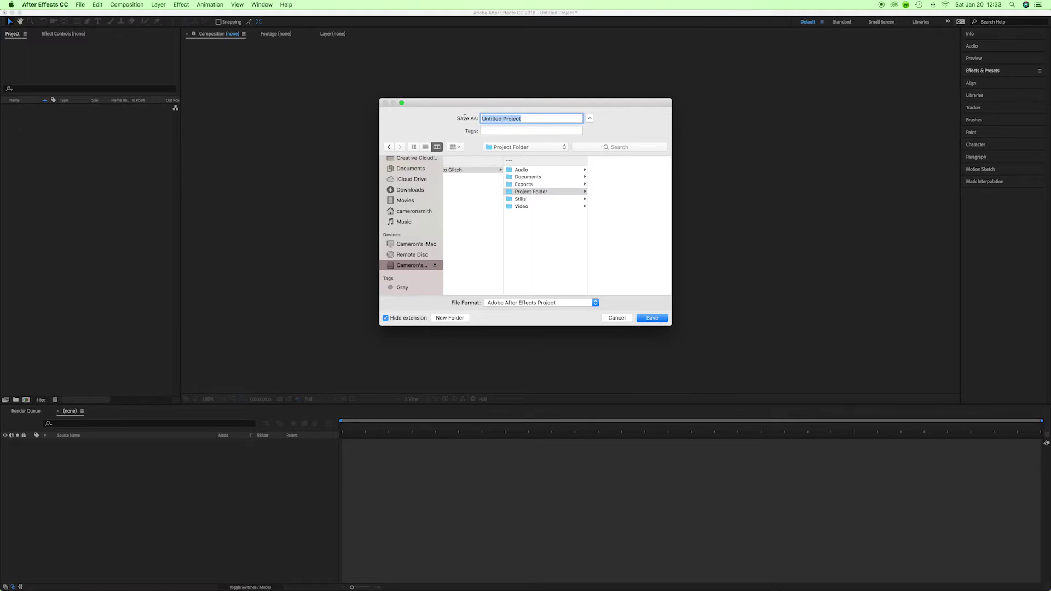
{"action": "type", "text": "How To Glitch"}
{"action": "left_click", "coordinate": [653, 319]}
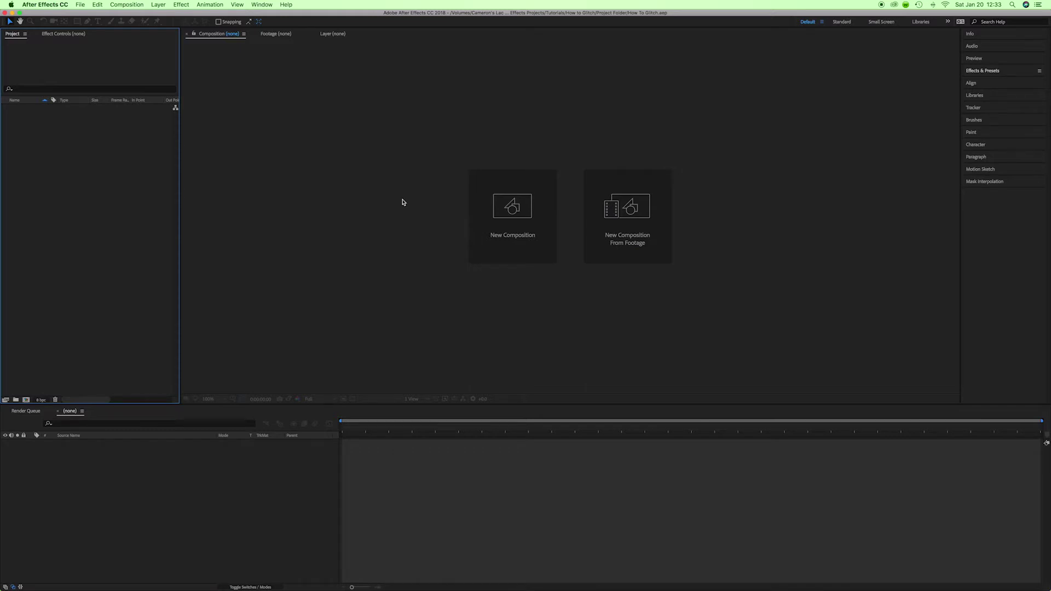
Step: Create a new composition named "How To Glitch 1" with the HDTV 1080 25 preset
{"action": "left_click", "coordinate": [114, 229]}
{"action": "left_click", "coordinate": [25, 400]}
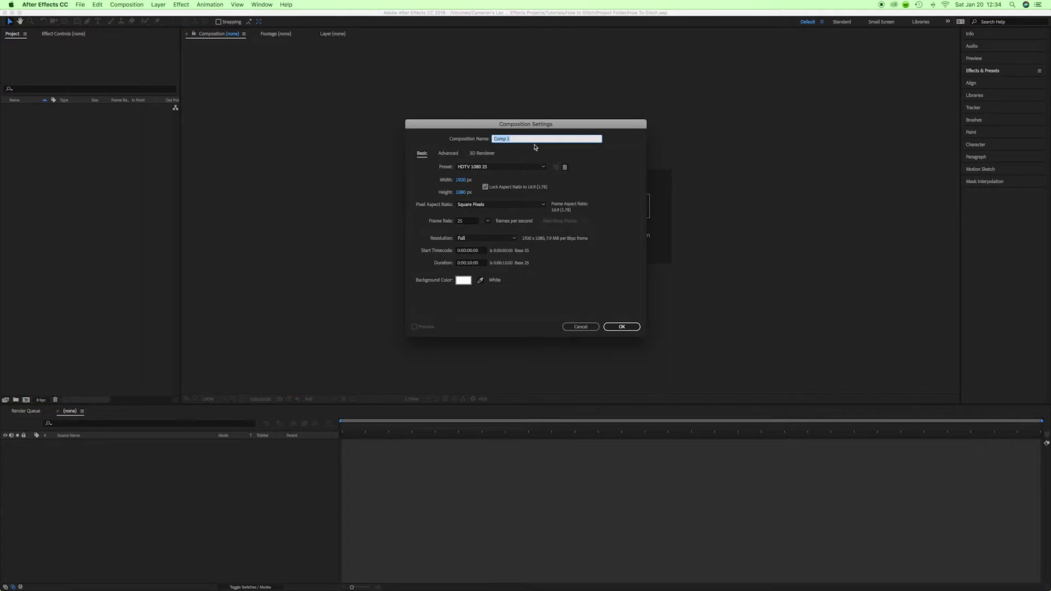
{"action": "type", "text": "How To Glitch 1"}
{"action": "left_click", "coordinate": [602, 168]}
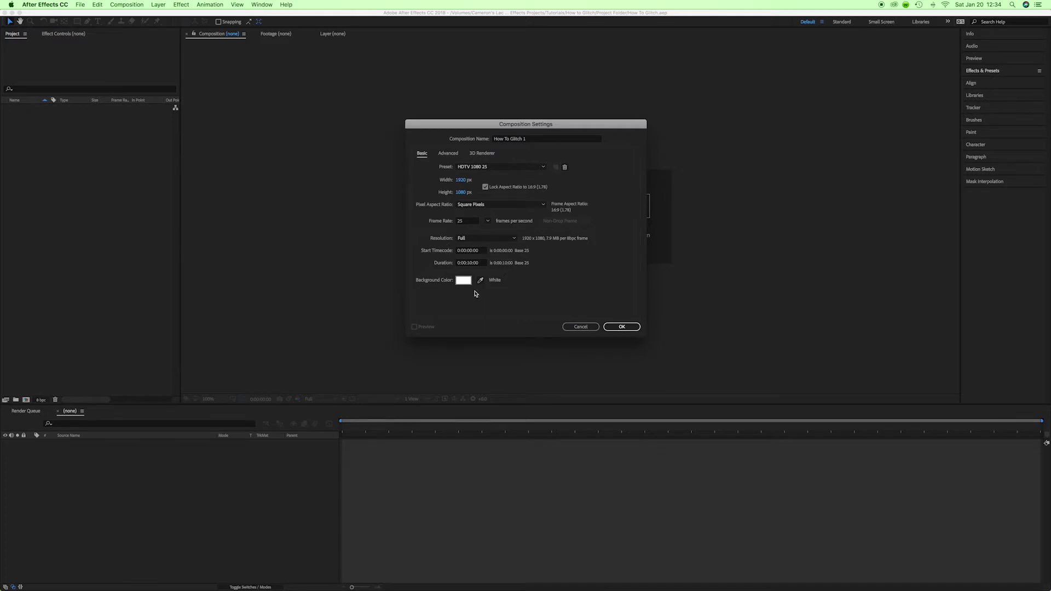
{"action": "left_click", "coordinate": [614, 327]}
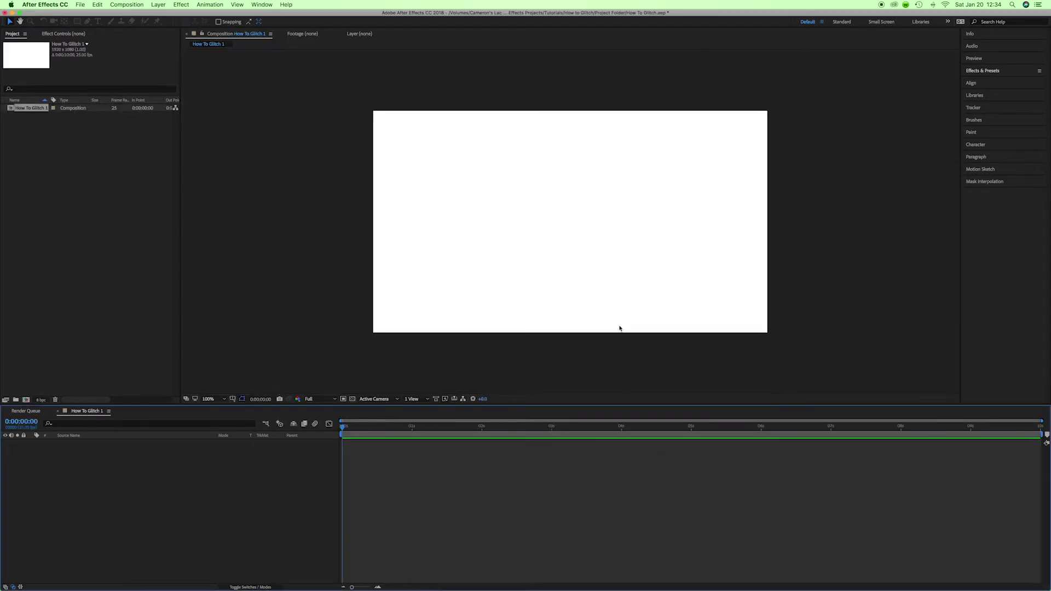
Step: Import the After Effects and Premiere Pro icon PNG files from the How to Glitch project's Stills folder
{"action": "left_click", "coordinate": [86, 278]}
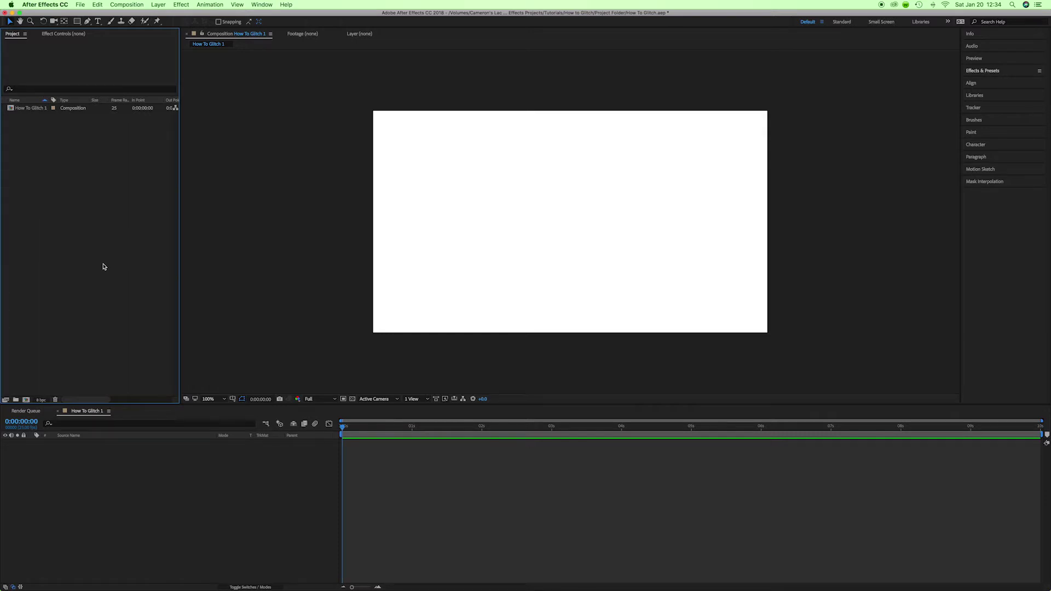
{"action": "double_click", "coordinate": [85, 204]}
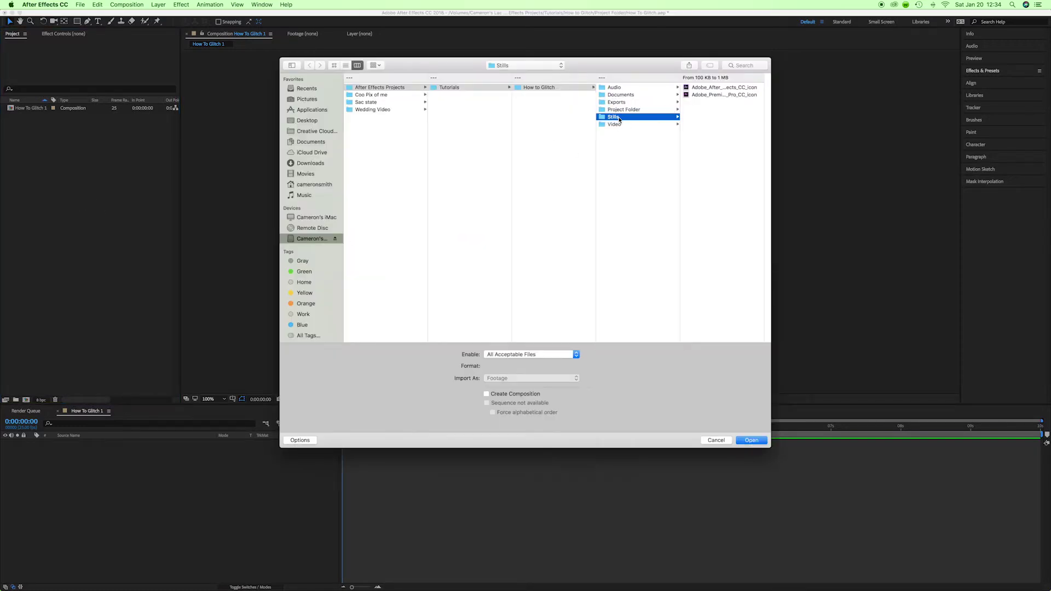
{"action": "left_click_drag", "start_coordinate": [708, 104], "coordinate": [714, 82]}
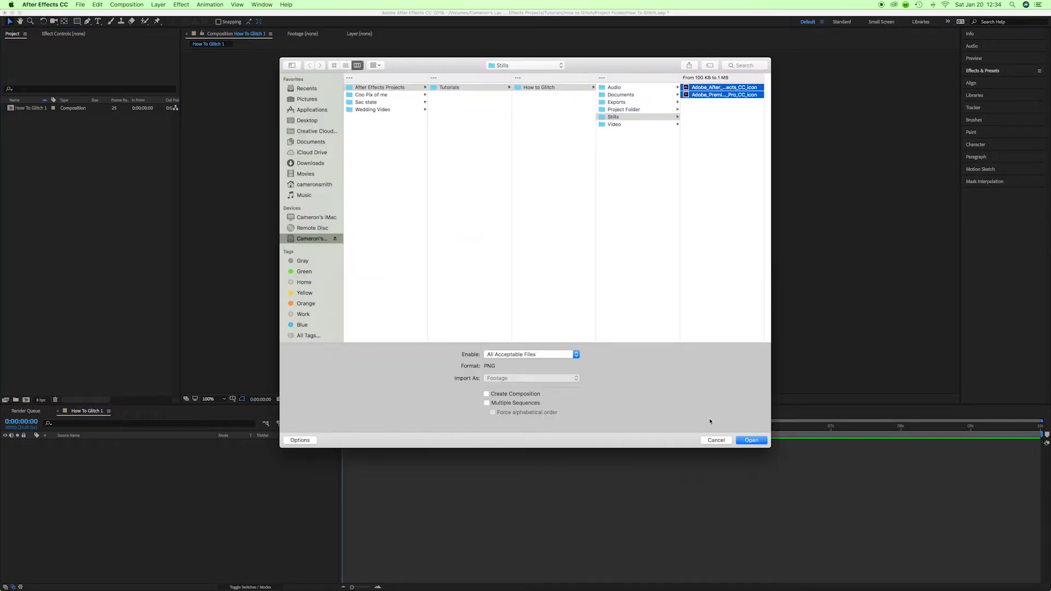
{"action": "left_click", "coordinate": [751, 440]}
{"action": "left_click", "coordinate": [92, 167]}
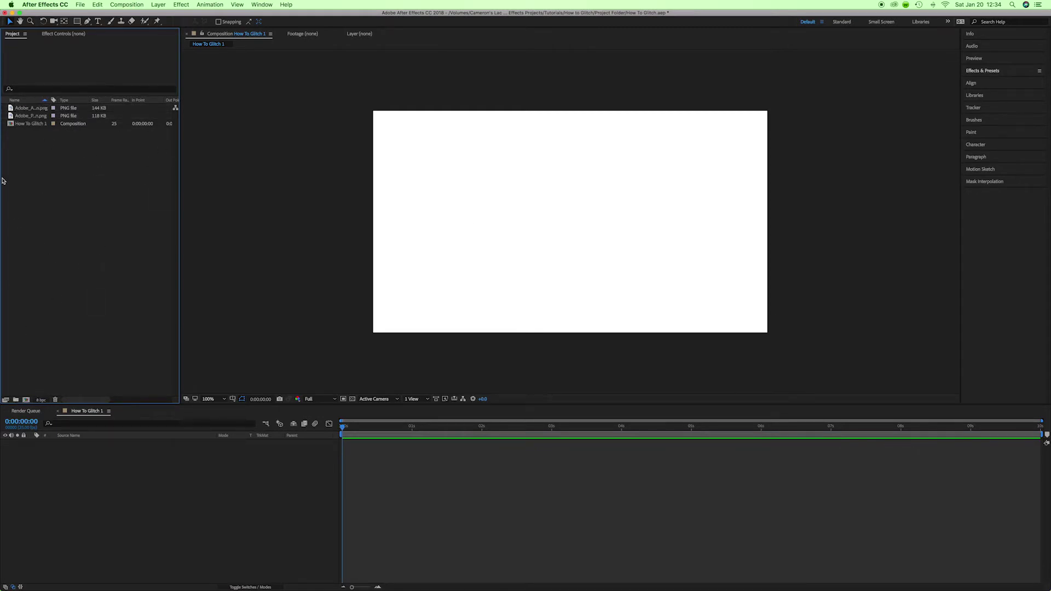
Step: Create a project folder named "Stills", move both icon PNG files into it and expand it
{"action": "left_click", "coordinate": [15, 400]}
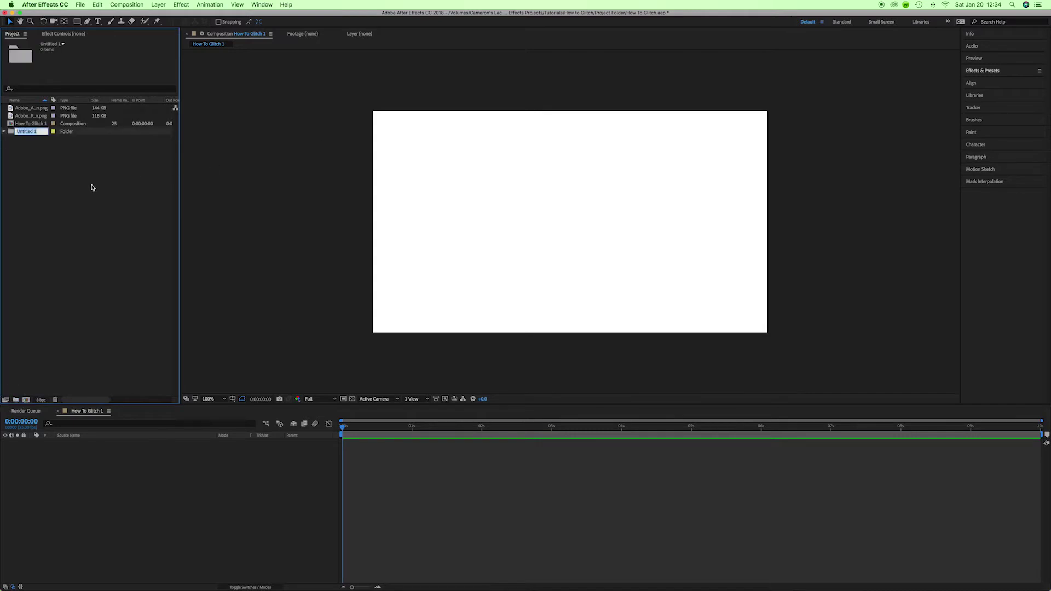
{"action": "type", "text": "Stills"}
{"action": "key", "text": "Return"}
{"action": "left_click", "coordinate": [28, 116]}
{"action": "left_click", "coordinate": [30, 108], "text": "shift"}
{"action": "left_click_drag", "start_coordinate": [27, 109], "coordinate": [10, 131]}
{"action": "left_click", "coordinate": [4, 116]}
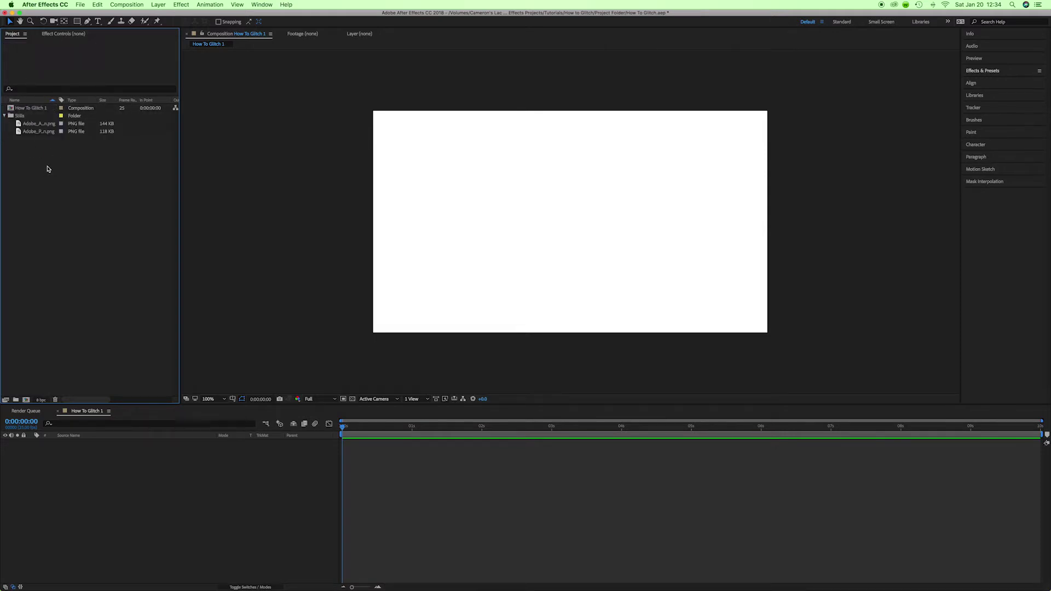
Step: Create a project folder named "Comps", move the How To Glitch 1 composition into it and expand it
{"action": "left_click", "coordinate": [16, 400]}
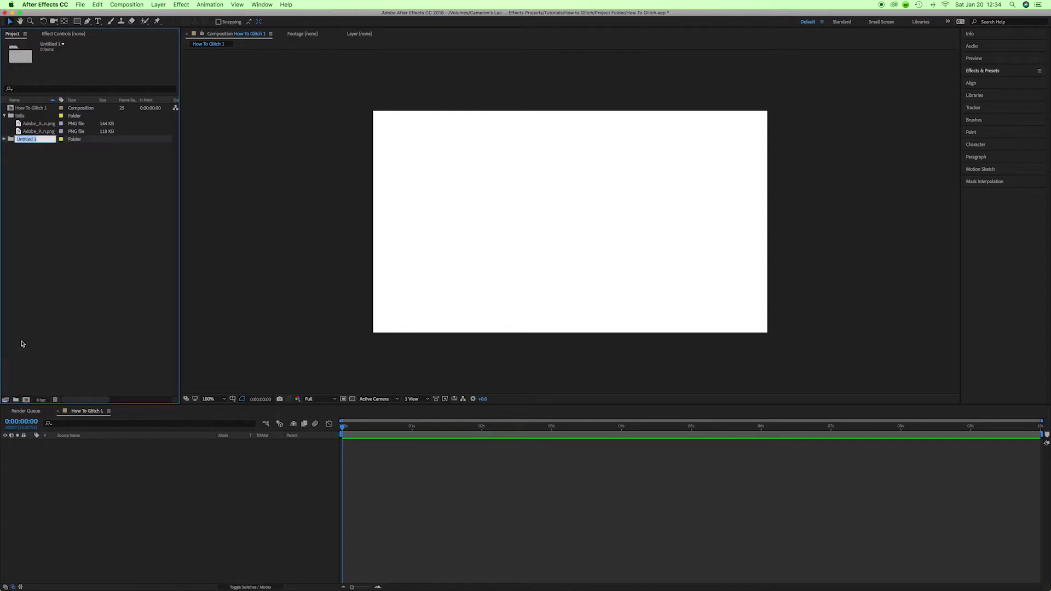
{"action": "type", "text": "Comps"}
{"action": "key", "text": "Return"}
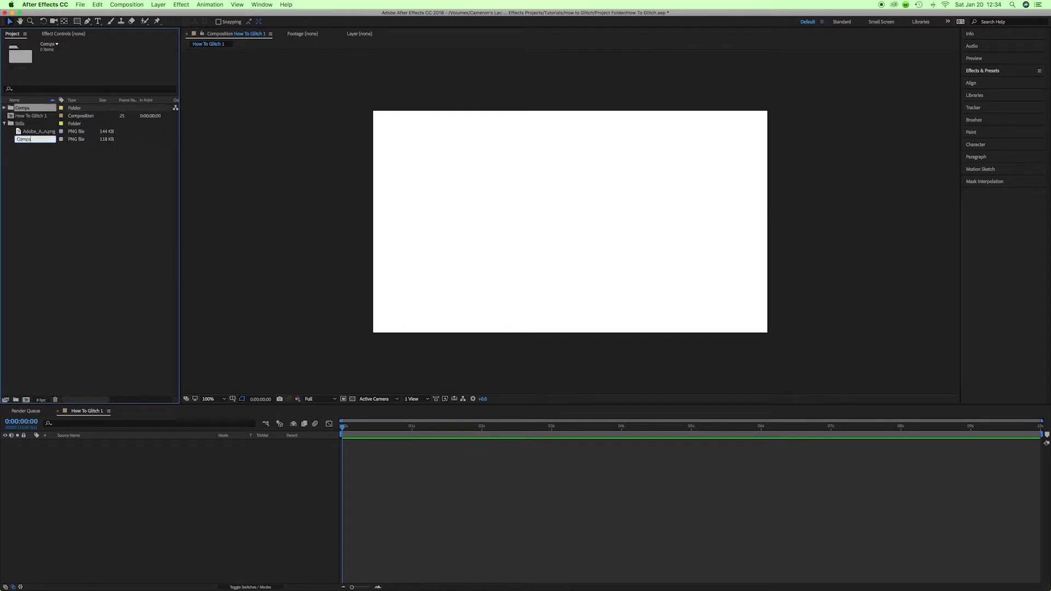
{"action": "left_click", "coordinate": [84, 215]}
{"action": "left_click_drag", "start_coordinate": [11, 117], "coordinate": [22, 108]}
{"action": "left_click", "coordinate": [4, 109]}
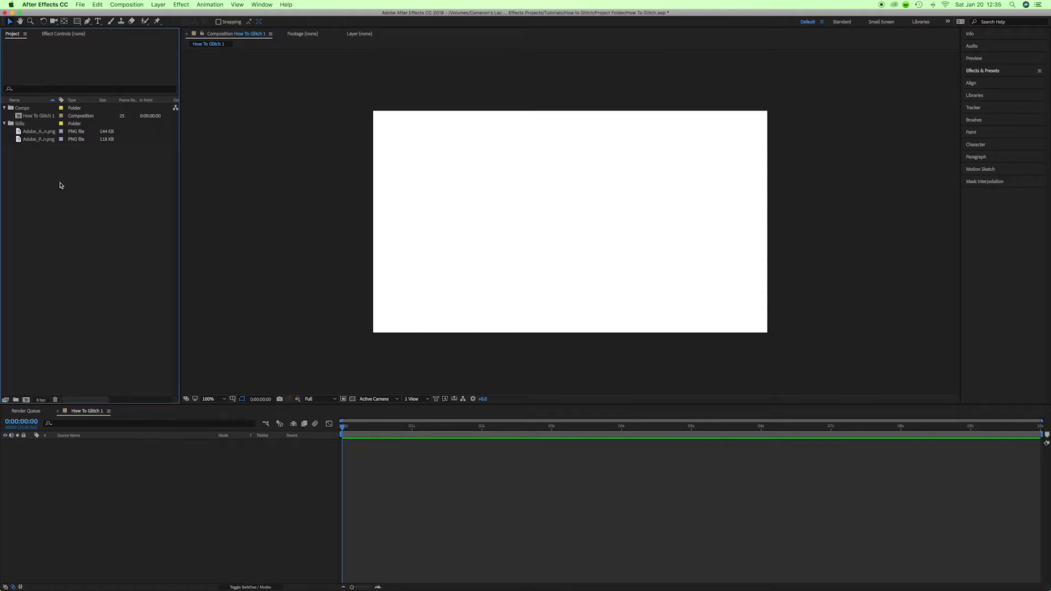
Step: Import "Screen Glitch - Free Stock Footage.mp4" from the Video Assets folder inside How to Glitch > Video
{"action": "left_click", "coordinate": [62, 200]}
{"action": "left_click", "coordinate": [62, 200]}
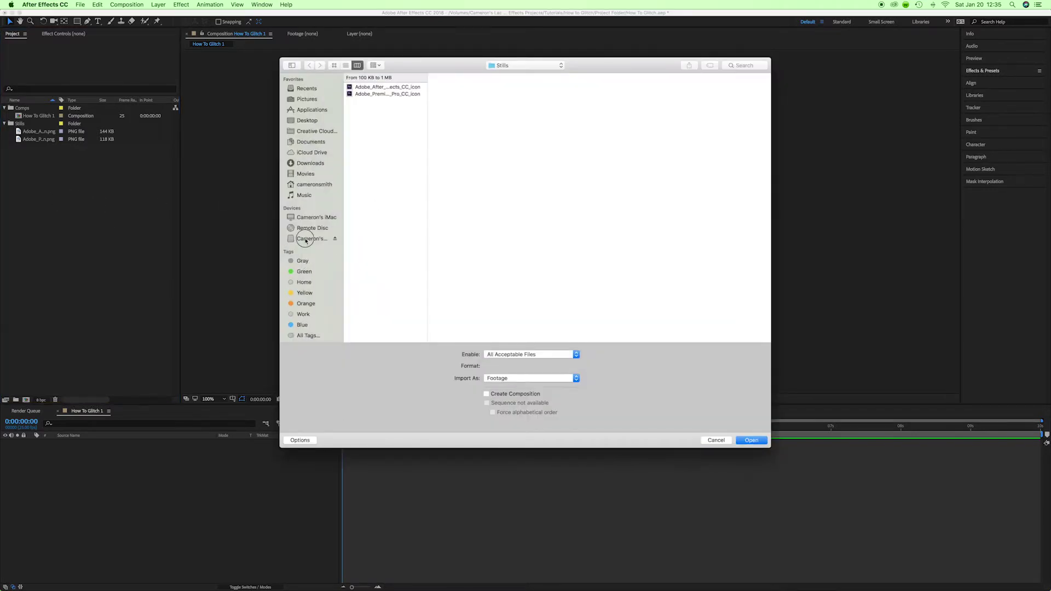
{"action": "left_click", "coordinate": [306, 238]}
{"action": "left_click", "coordinate": [375, 88]}
{"action": "left_click", "coordinate": [448, 88]}
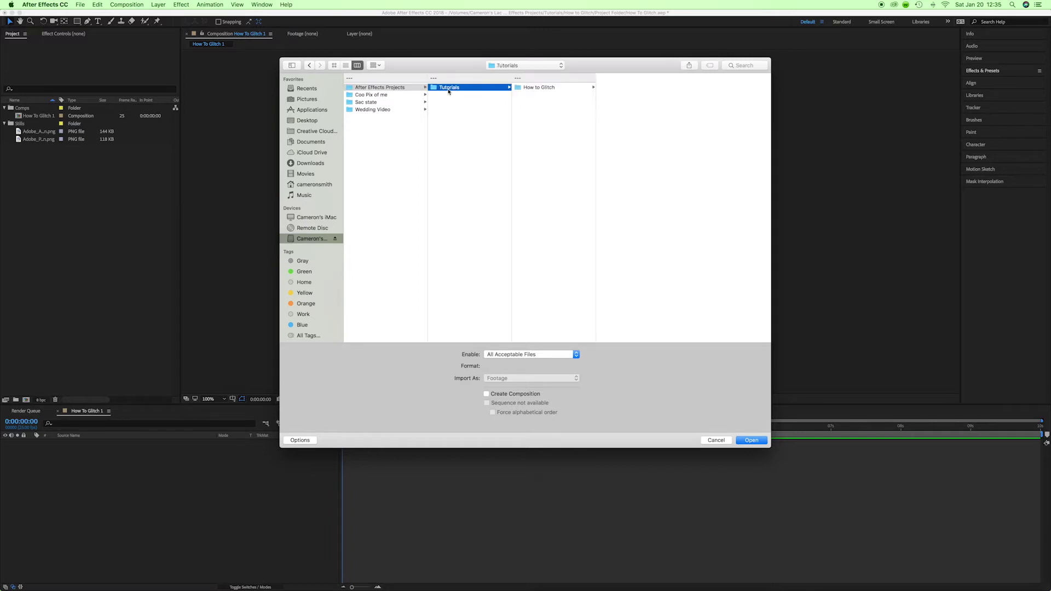
{"action": "left_click", "coordinate": [552, 88]}
{"action": "left_click", "coordinate": [615, 125]}
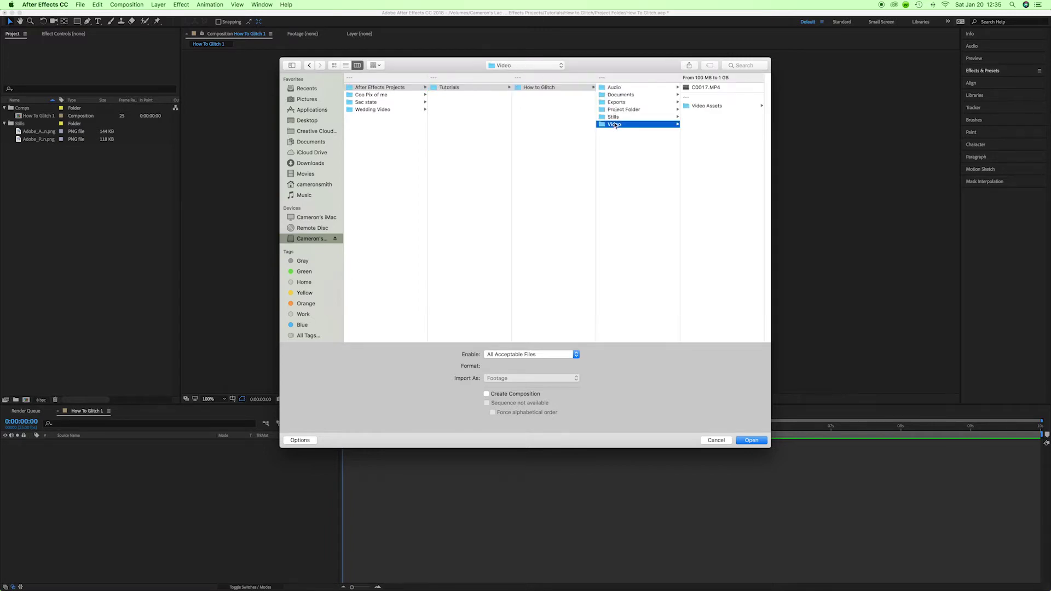
{"action": "left_click", "coordinate": [698, 107]}
{"action": "left_click", "coordinate": [712, 87]}
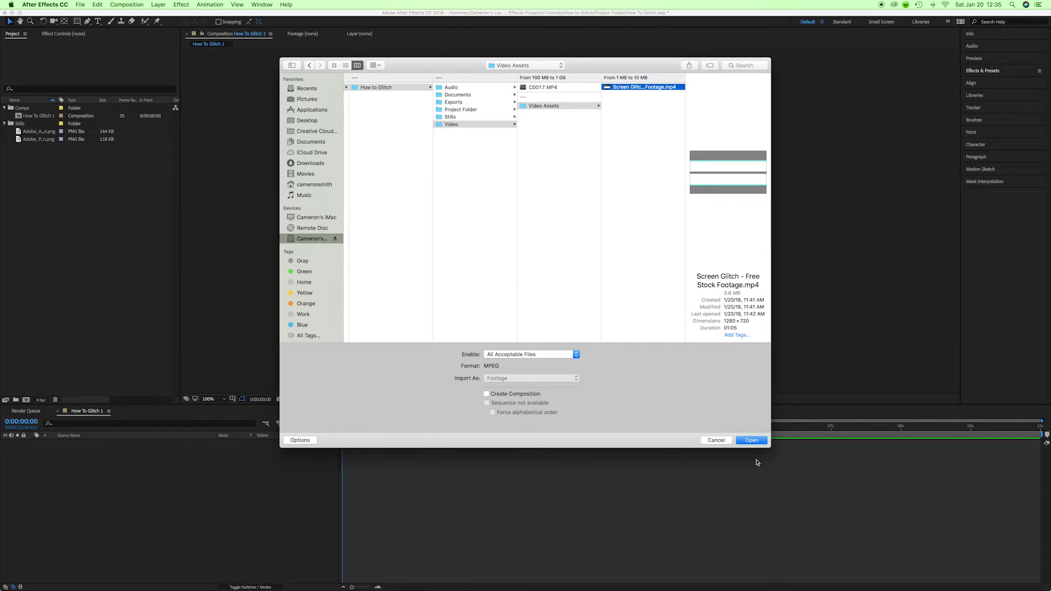
{"action": "left_click", "coordinate": [751, 440]}
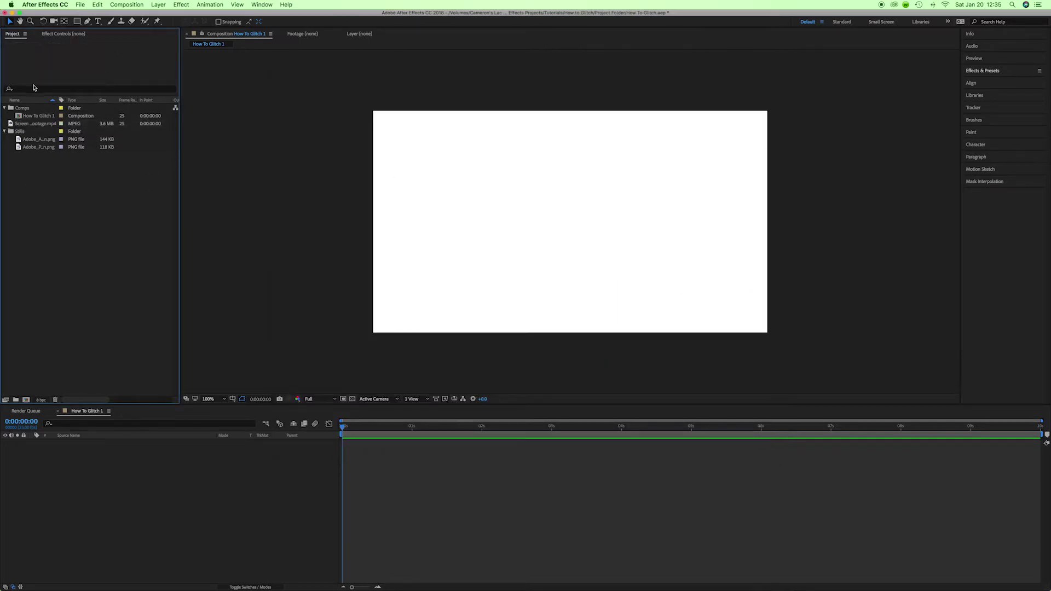
Step: Create a project folder named "Videos", move the Screen Glitch clip into it and expand it
{"action": "left_click", "coordinate": [15, 400]}
{"action": "type", "text": "Video"}
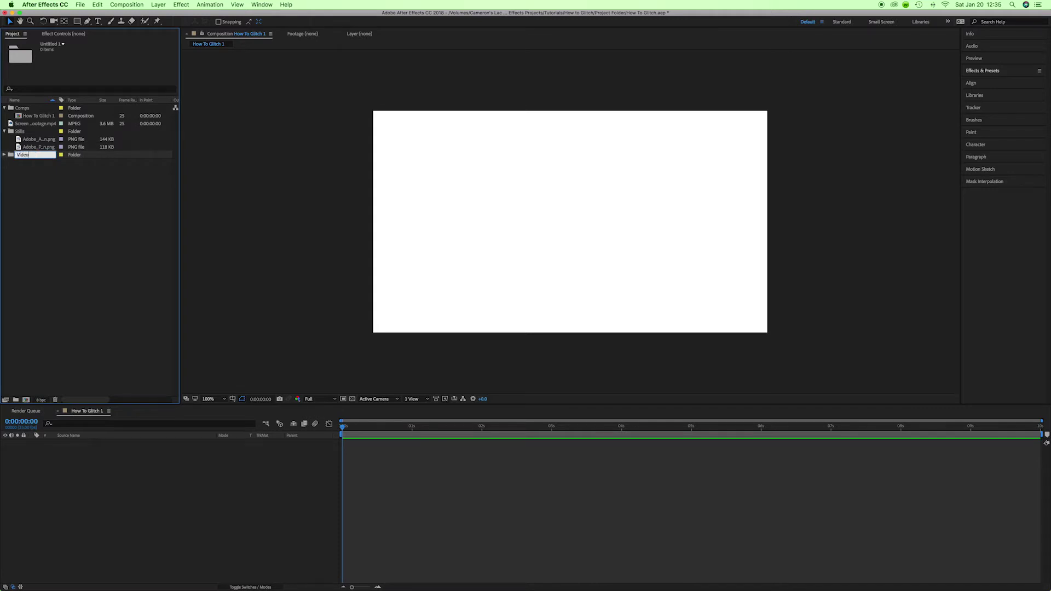
{"action": "type", "text": "s"}
{"action": "left_click", "coordinate": [90, 287]}
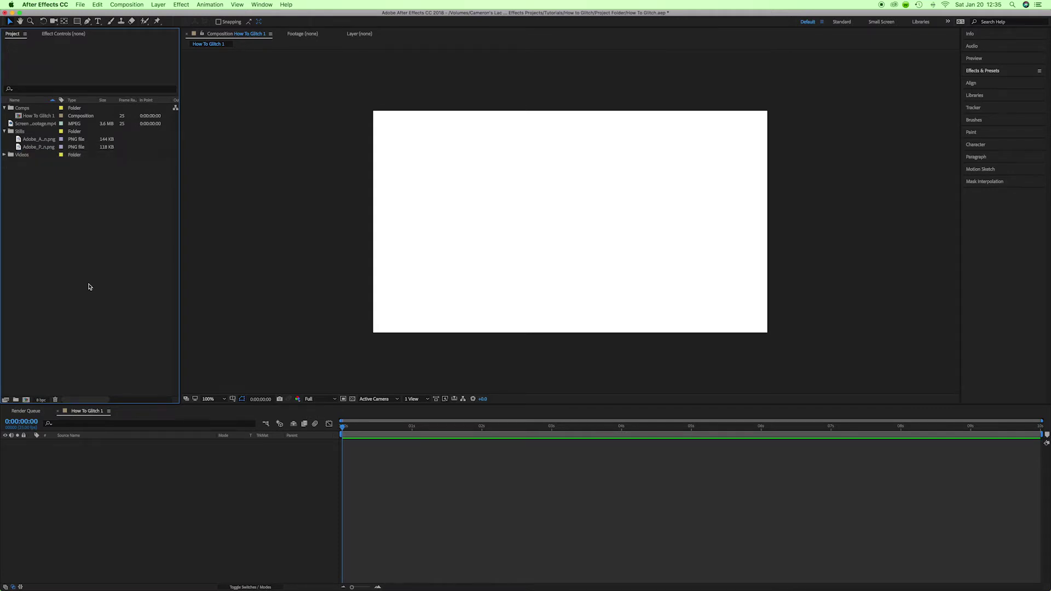
{"action": "left_click", "coordinate": [10, 124]}
{"action": "left_click_drag", "start_coordinate": [9, 125], "coordinate": [13, 156]}
{"action": "left_click", "coordinate": [5, 148]}
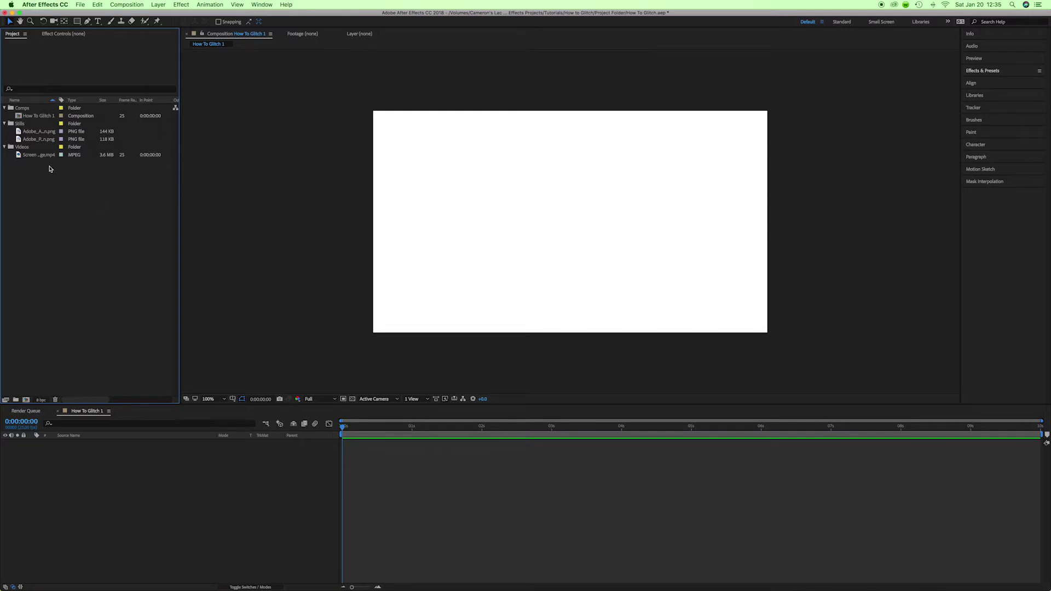
{"action": "left_click", "coordinate": [18, 132]}
{"action": "left_click_drag", "start_coordinate": [19, 133], "coordinate": [92, 452]}
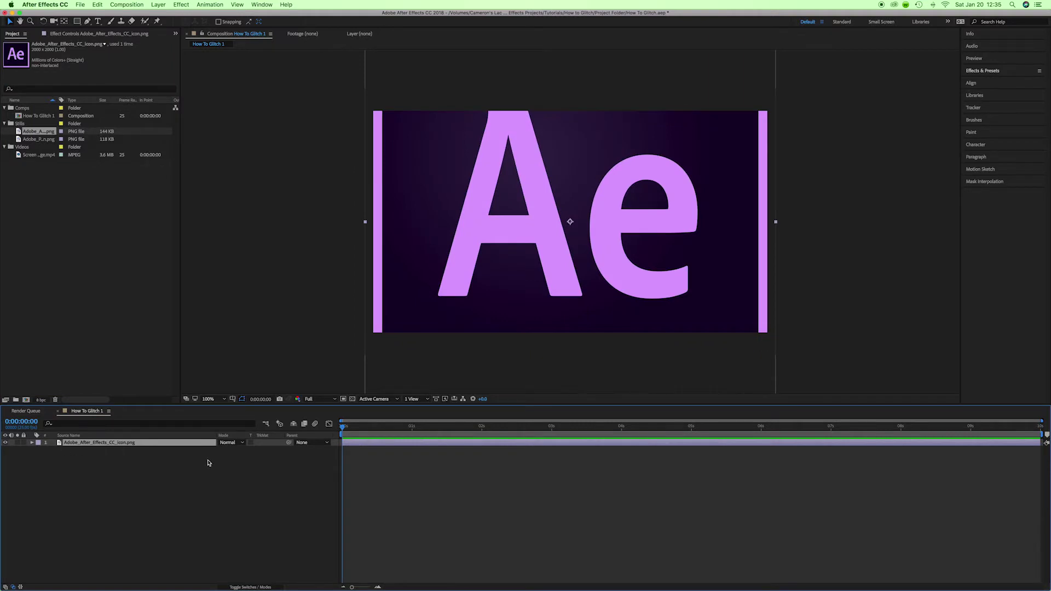
{"action": "key", "text": "super+z"}
Step: Place the After Effects icon near the centre of the composition frame and shrink it proportionally until it fits inside the frame
{"action": "left_click_drag", "start_coordinate": [21, 134], "coordinate": [563, 219]}
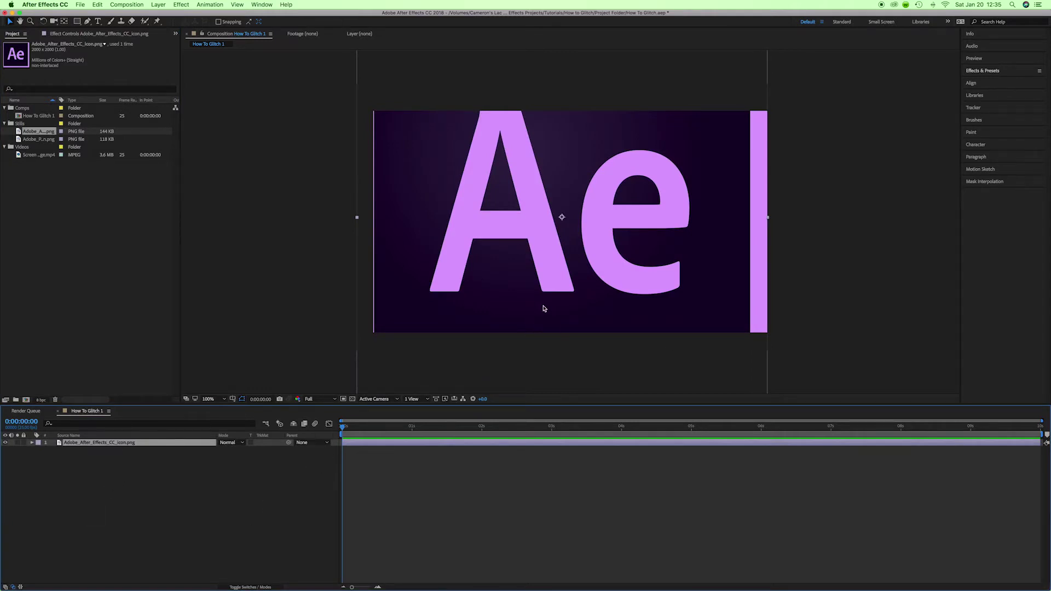
{"action": "key", "text": "comma"}
{"action": "key", "text": "comma"}
{"action": "key", "text": "comma"}
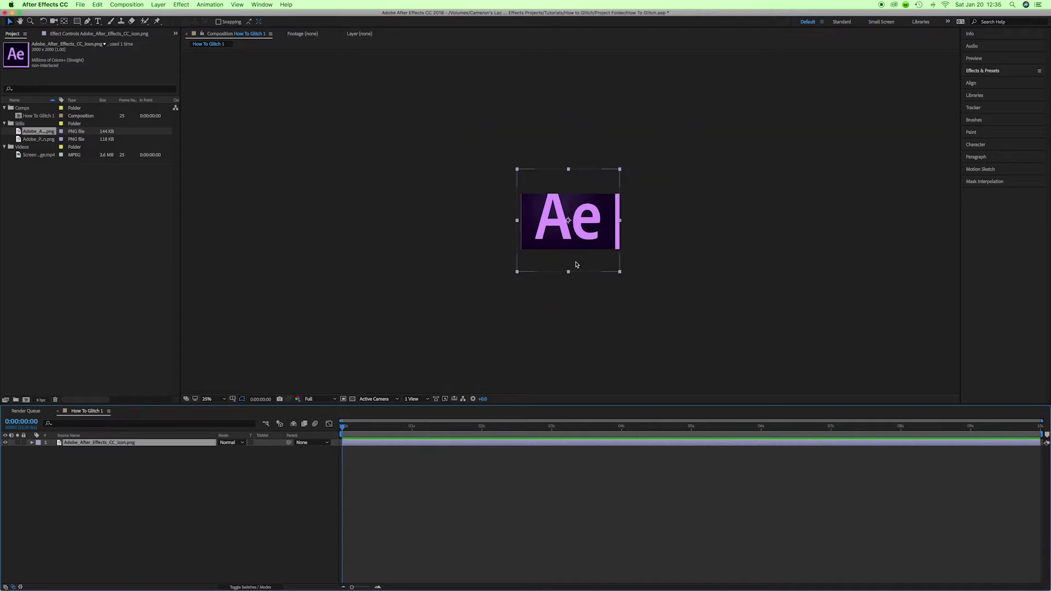
{"action": "left_click", "coordinate": [620, 171]}
{"action": "left_click_drag", "start_coordinate": [621, 171], "coordinate": [606, 206]}
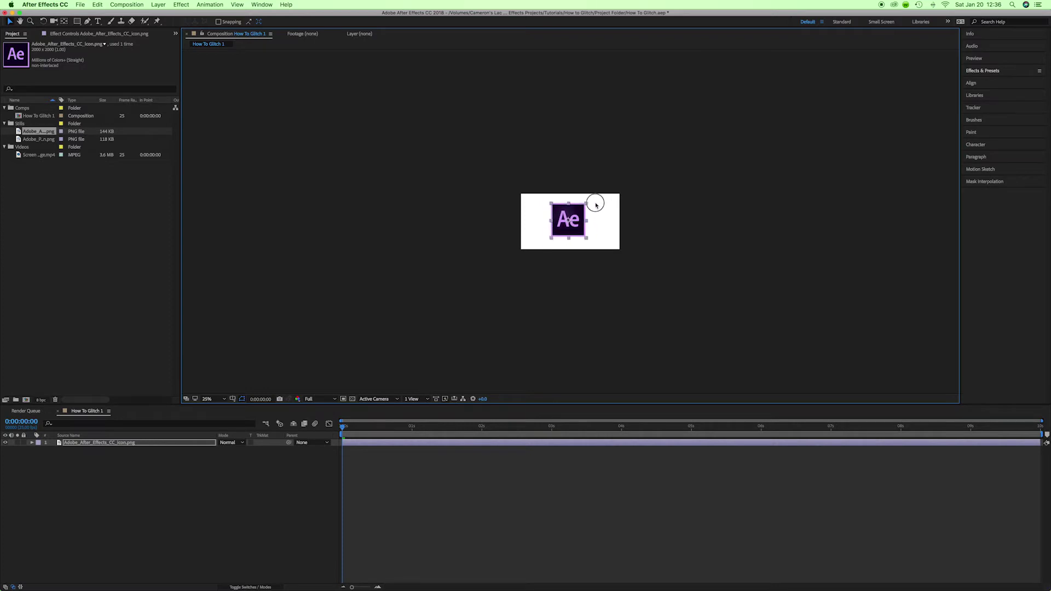
{"action": "key", "text": "period"}
{"action": "key", "text": "period"}
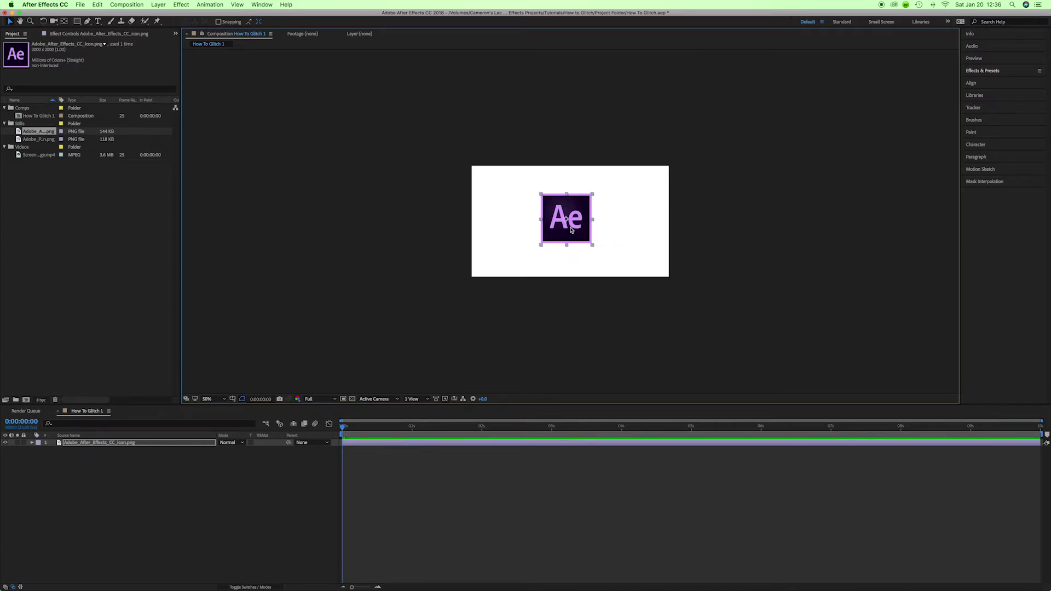
Step: Set the After Effects icon layer's Scale to 30%, collapse its properties and select the icon in the composition
{"action": "left_click", "coordinate": [100, 444]}
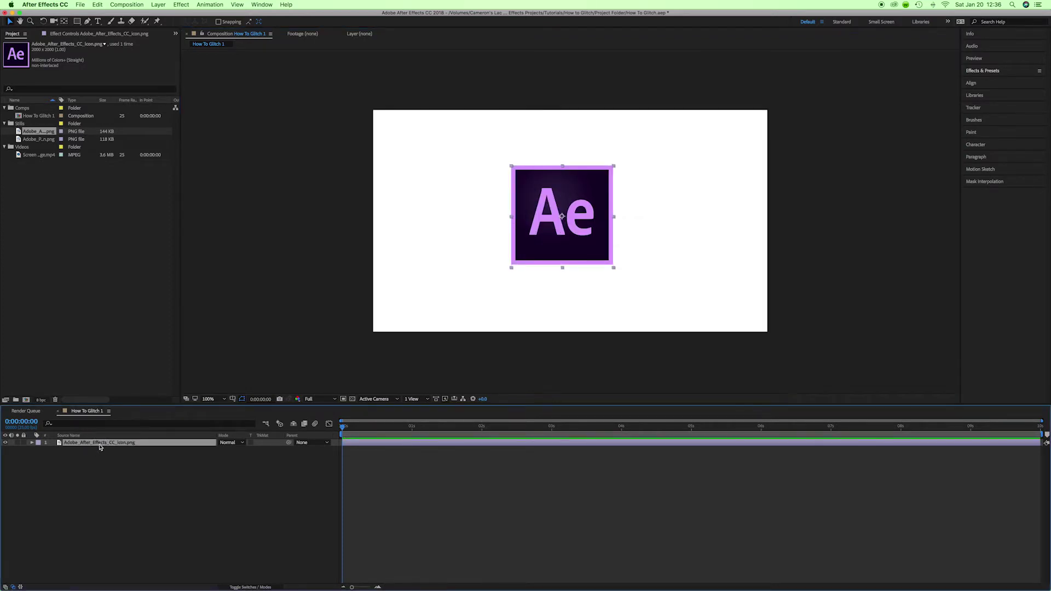
{"action": "key", "text": "s"}
{"action": "left_click", "coordinate": [228, 452]}
{"action": "mouse_move", "coordinate": [228, 452]}
{"action": "left_mouse_down"}
{"action": "mouse_move", "coordinate": [214, 452]}
{"action": "mouse_move", "coordinate": [237, 453]}
{"action": "mouse_move", "coordinate": [206, 453]}
{"action": "mouse_move", "coordinate": [255, 454]}
{"action": "mouse_move", "coordinate": [206, 454]}
{"action": "mouse_move", "coordinate": [237, 455]}
{"action": "mouse_move", "coordinate": [224, 453]}
{"action": "left_mouse_up"}
{"action": "left_click", "coordinate": [230, 450]}
{"action": "type", "text": "30"}
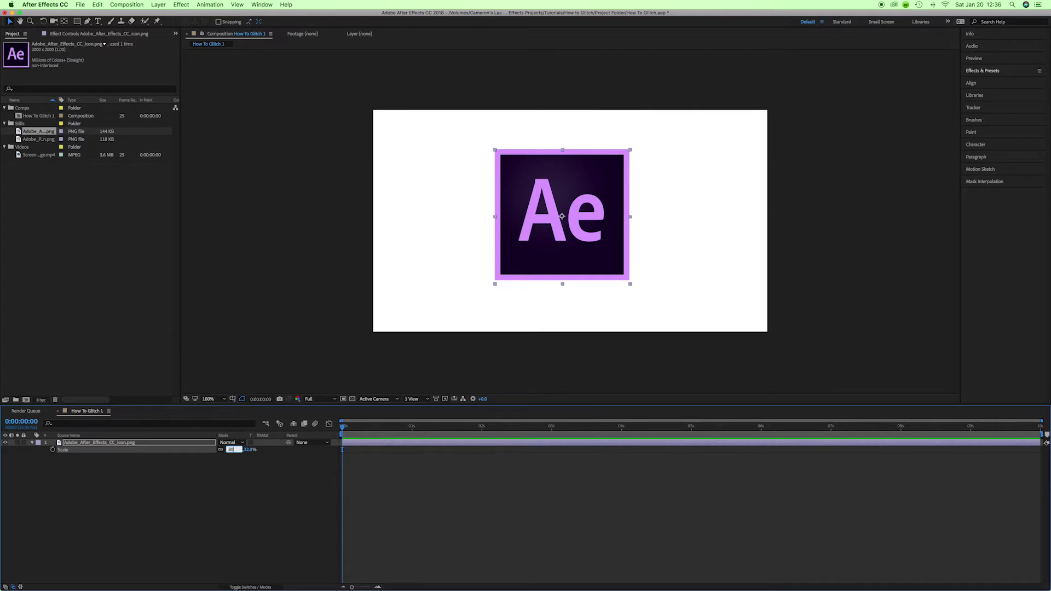
{"action": "key", "text": "Return"}
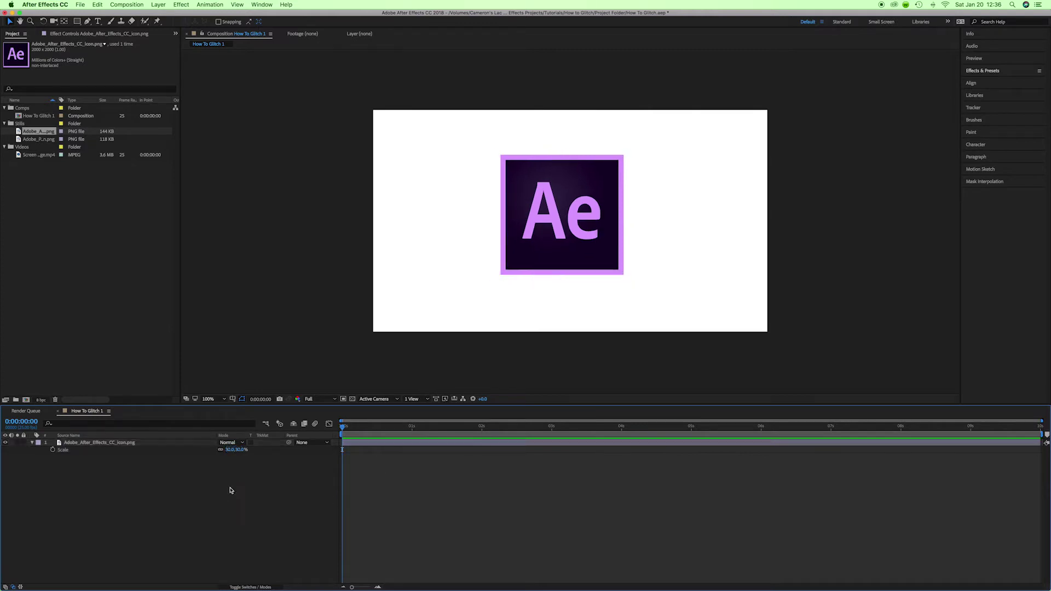
{"action": "left_click", "coordinate": [32, 442]}
{"action": "left_click", "coordinate": [591, 232]}
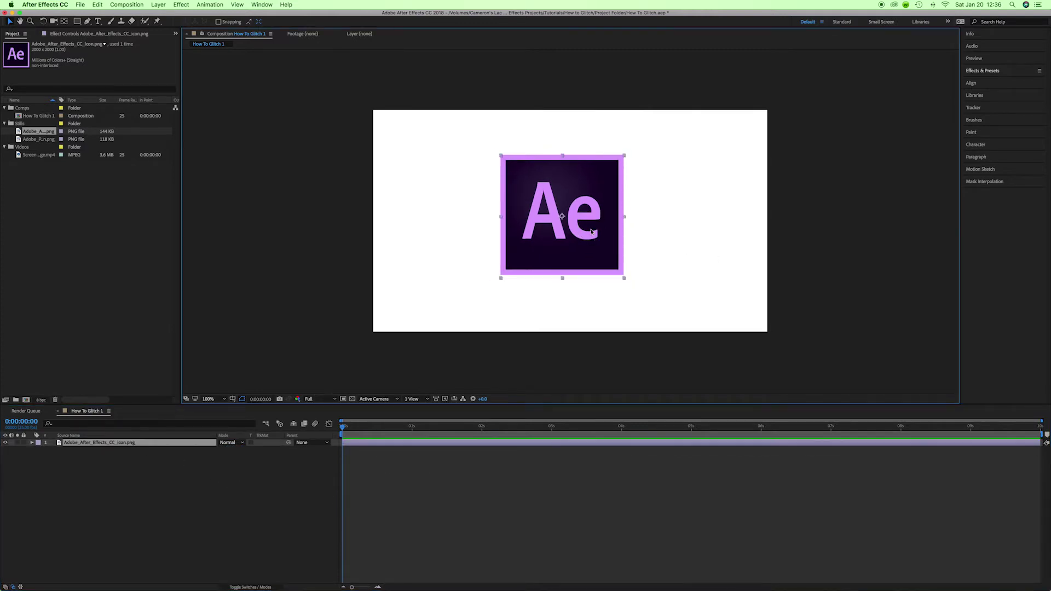
Step: Center the After Effects icon layer horizontally and vertically within the composition, leaving it deselected
{"action": "left_click", "coordinate": [1002, 83]}
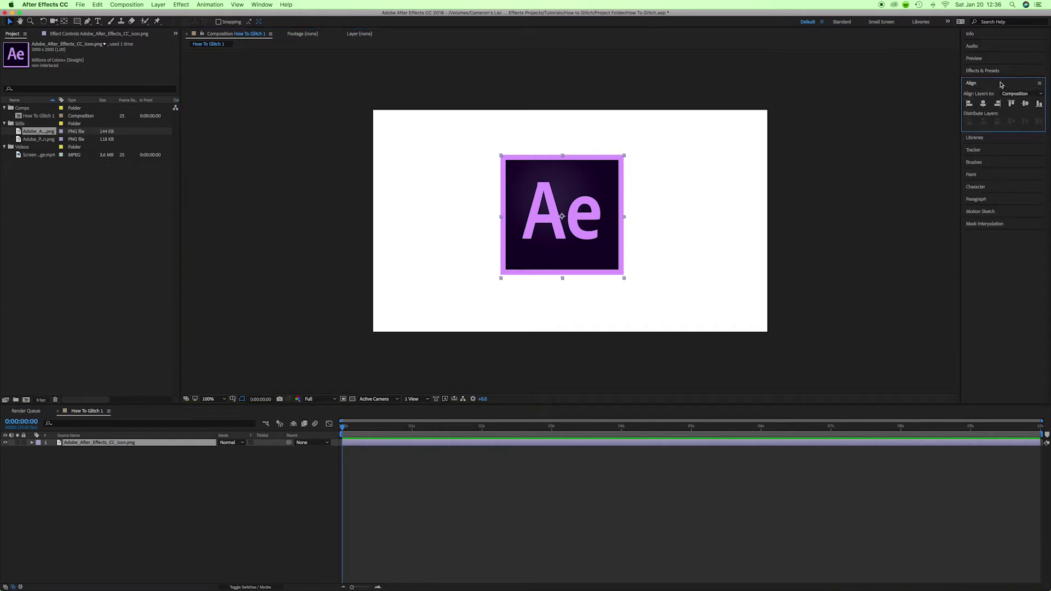
{"action": "left_click", "coordinate": [984, 104]}
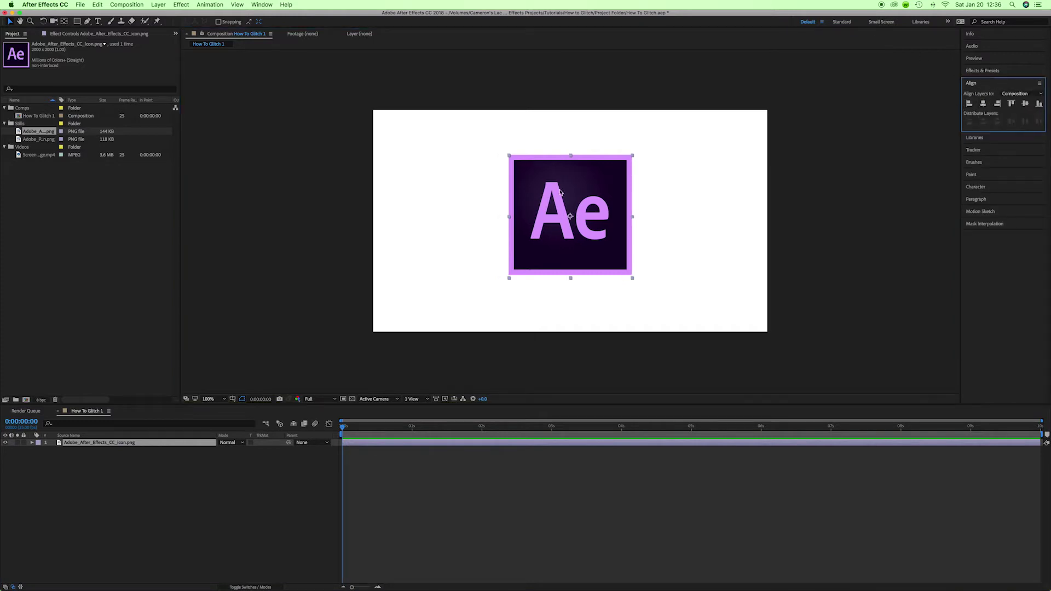
{"action": "left_click", "coordinate": [1026, 106]}
{"action": "left_click", "coordinate": [853, 225]}
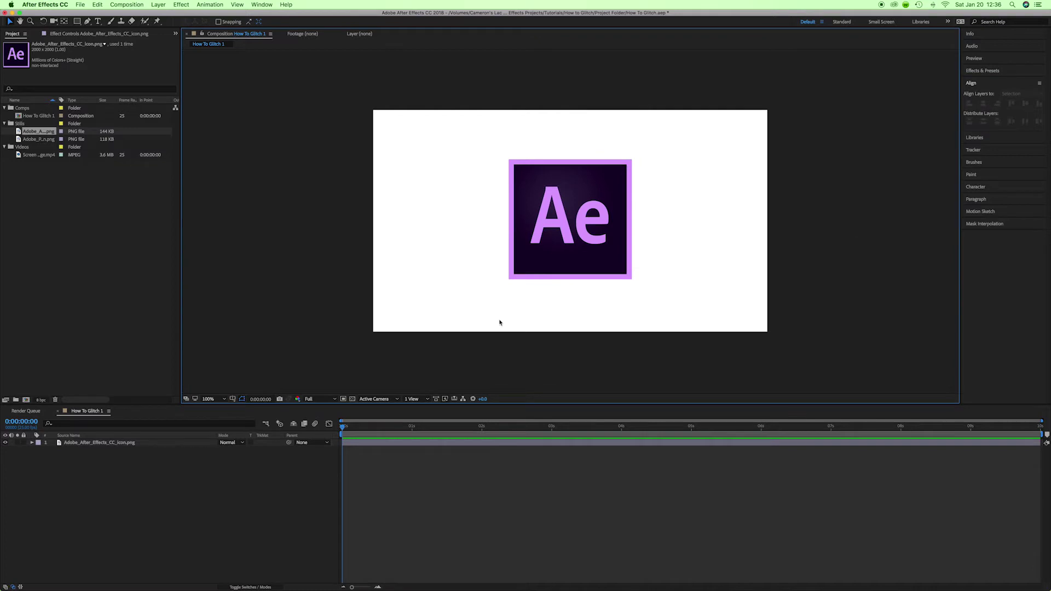
Step: Split the After Effects icon layer at 0:00:05:00 and delete the portion after that time
{"action": "left_click", "coordinate": [168, 488]}
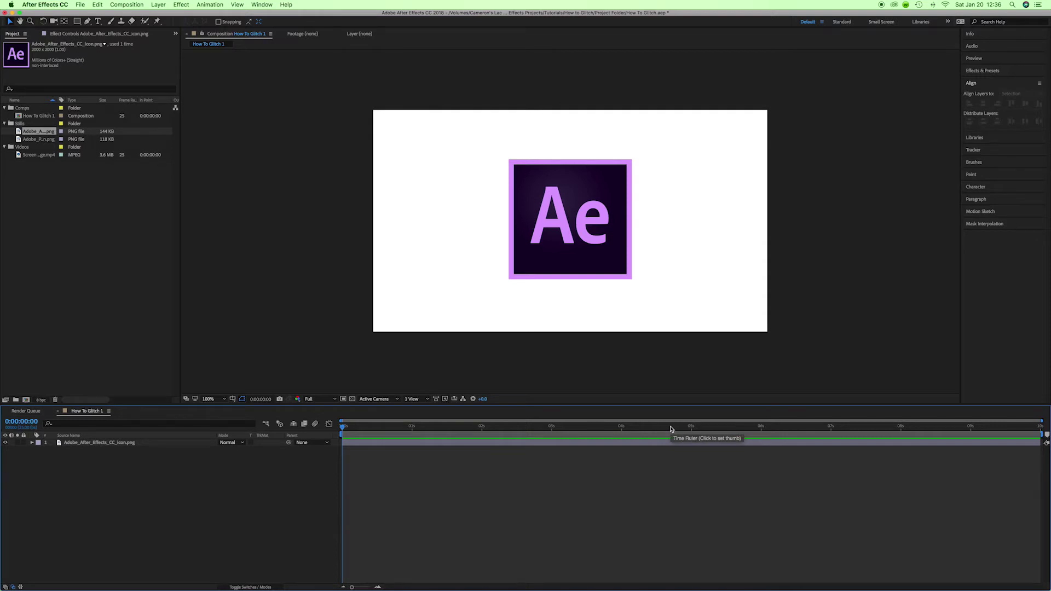
{"action": "key", "text": "super+a"}
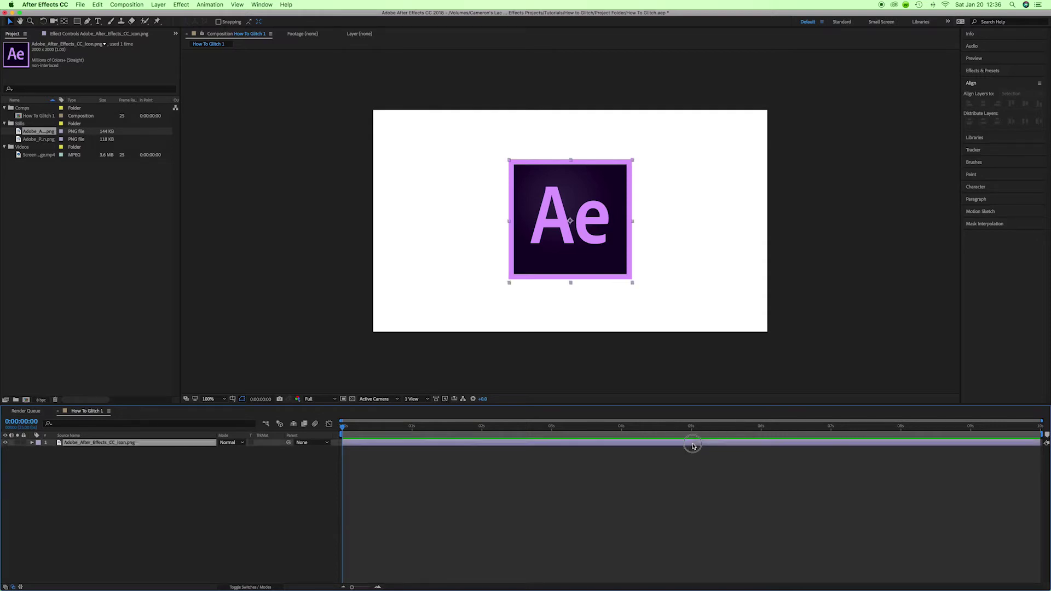
{"action": "left_click_drag", "start_coordinate": [675, 427], "coordinate": [690, 432]}
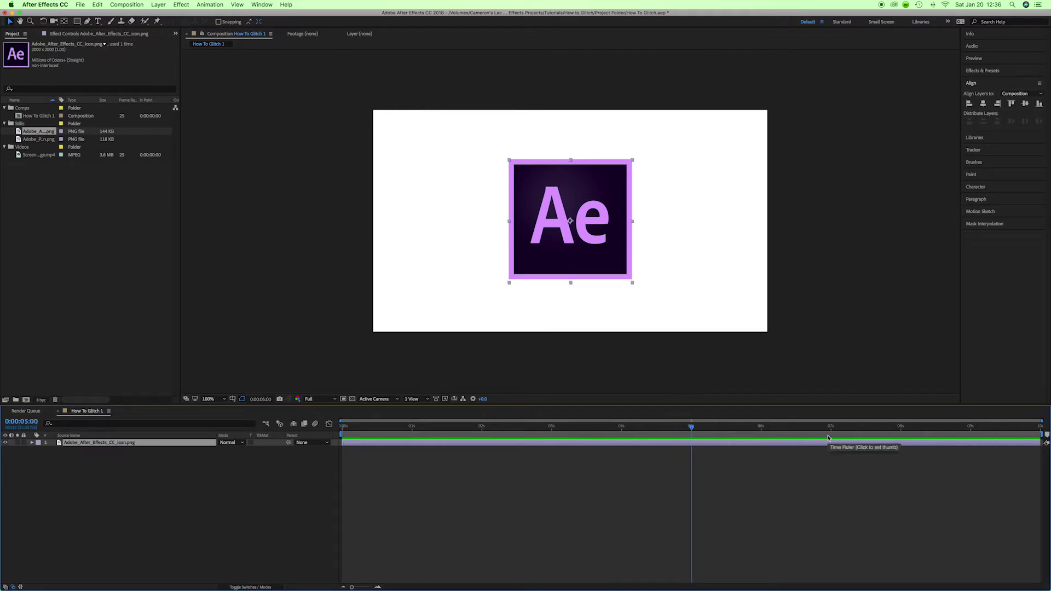
{"action": "left_click_drag", "start_coordinate": [1039, 442], "coordinate": [727, 446]}
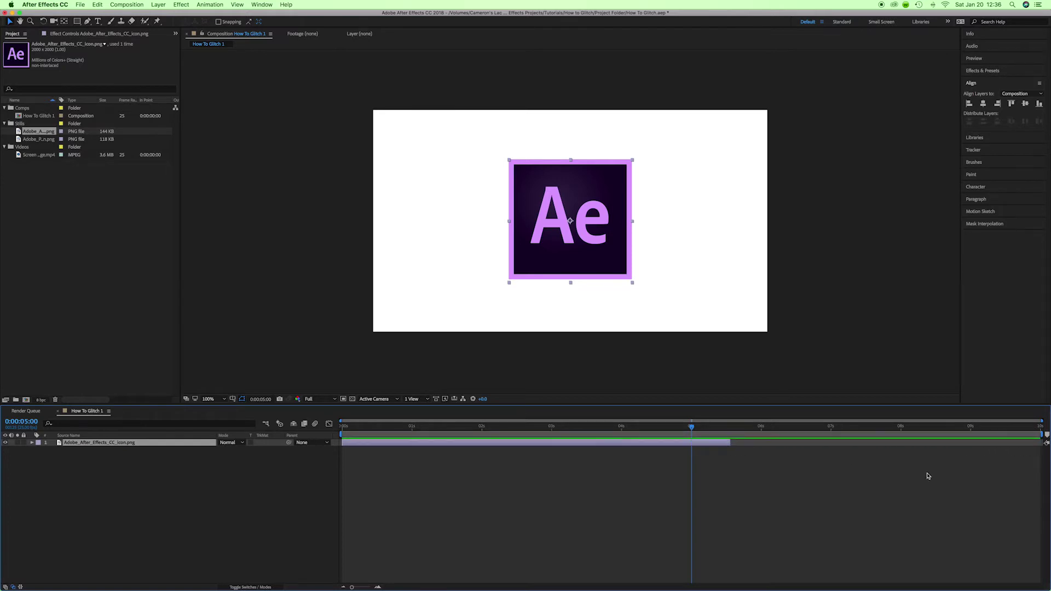
{"action": "key", "text": "super+z"}
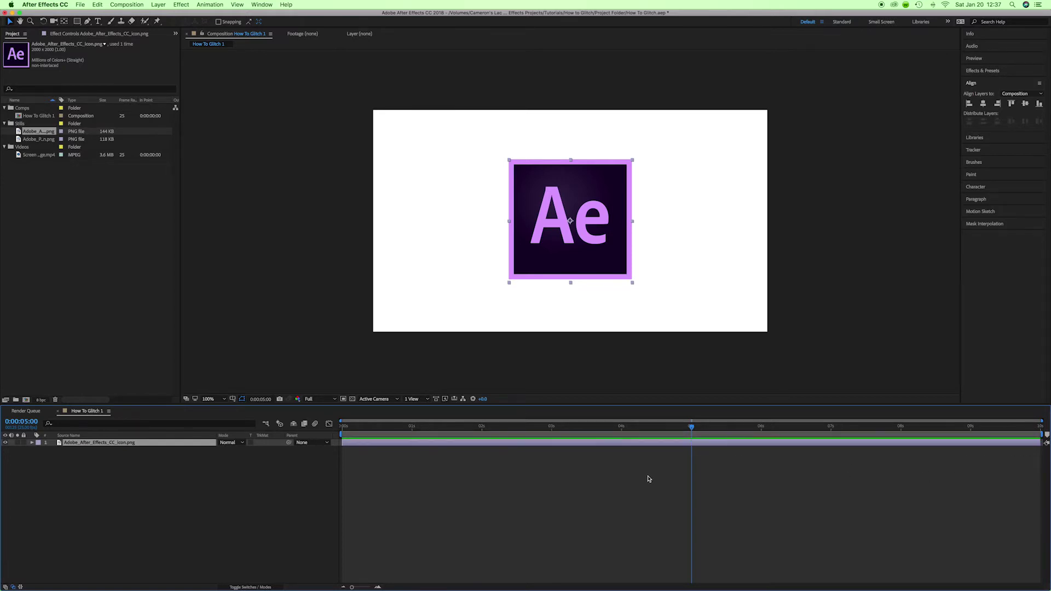
{"action": "key", "text": "super+shift+d"}
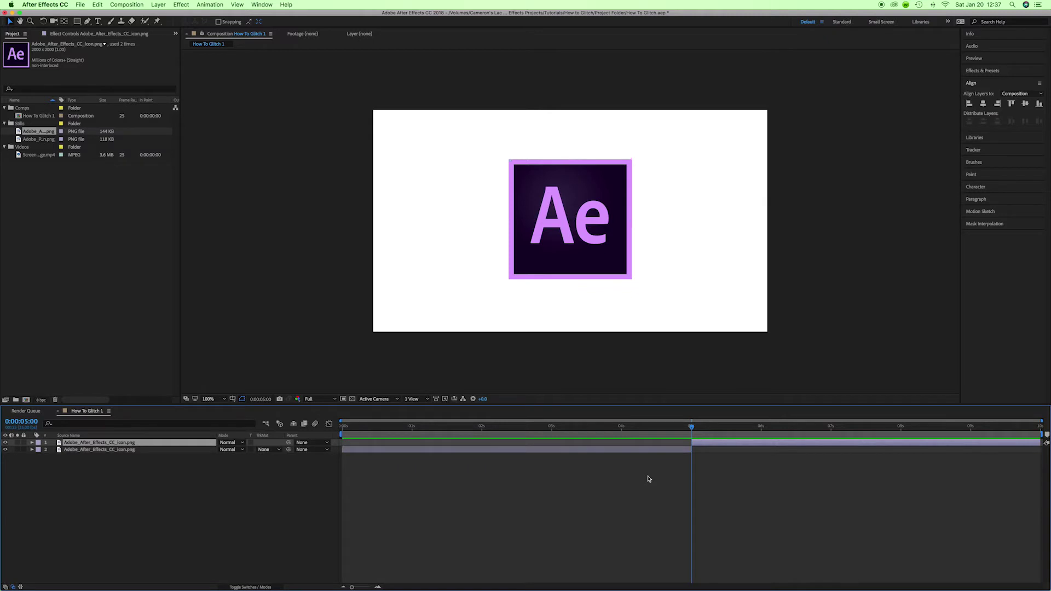
{"action": "key", "text": "Delete"}
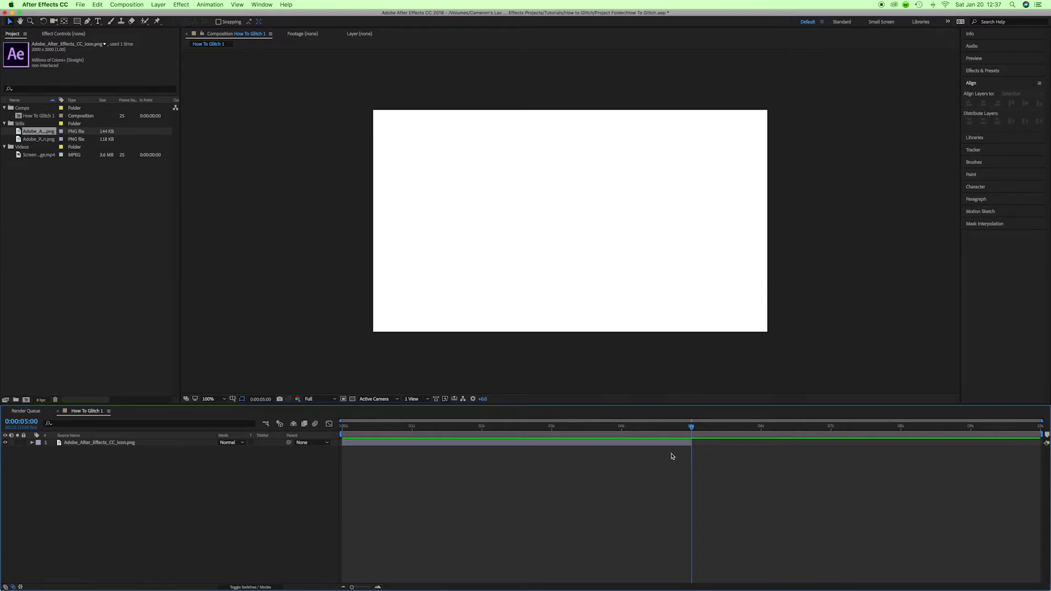
Step: Add the Premiere Pro icon as a layer below the After Effects icon, starting at the 5-second mark
{"action": "left_click", "coordinate": [128, 443]}
{"action": "left_click_drag", "start_coordinate": [691, 426], "coordinate": [511, 431]}
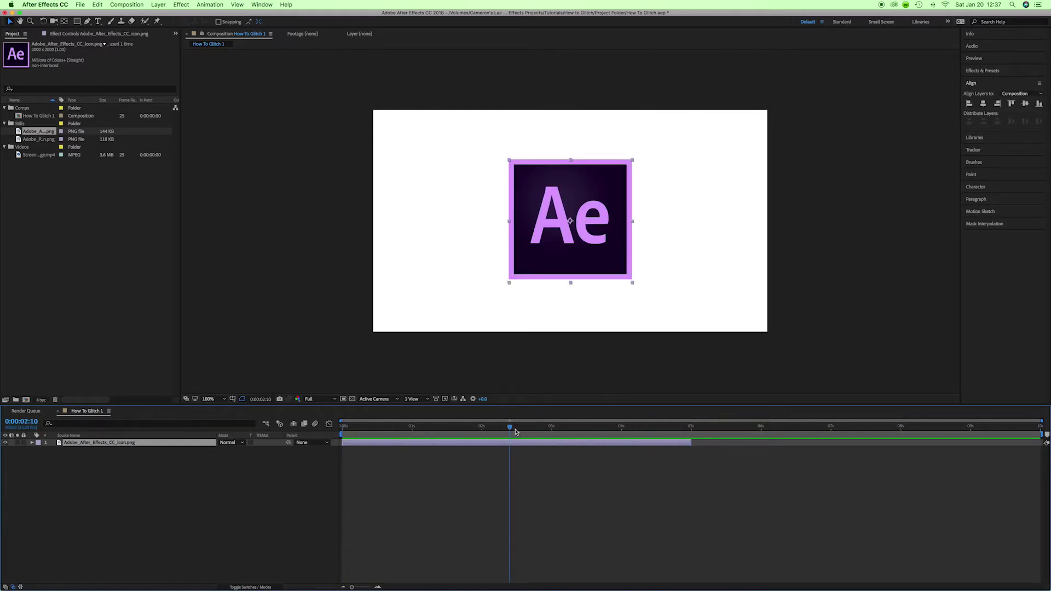
{"action": "left_click", "coordinate": [19, 140]}
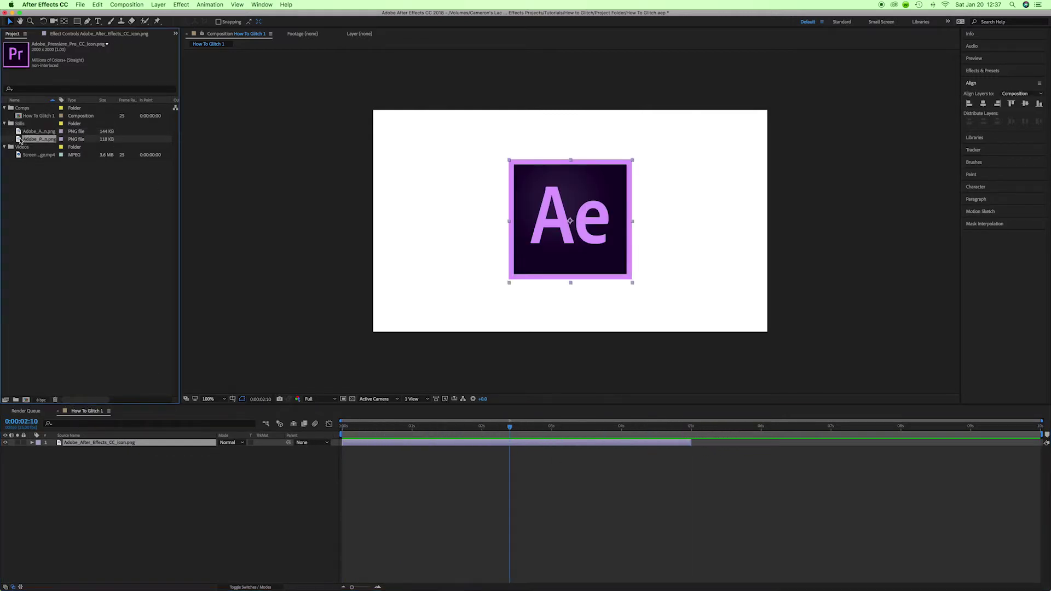
{"action": "left_click_drag", "start_coordinate": [17, 140], "coordinate": [693, 457]}
{"action": "left_click_drag", "start_coordinate": [655, 426], "coordinate": [767, 426]}
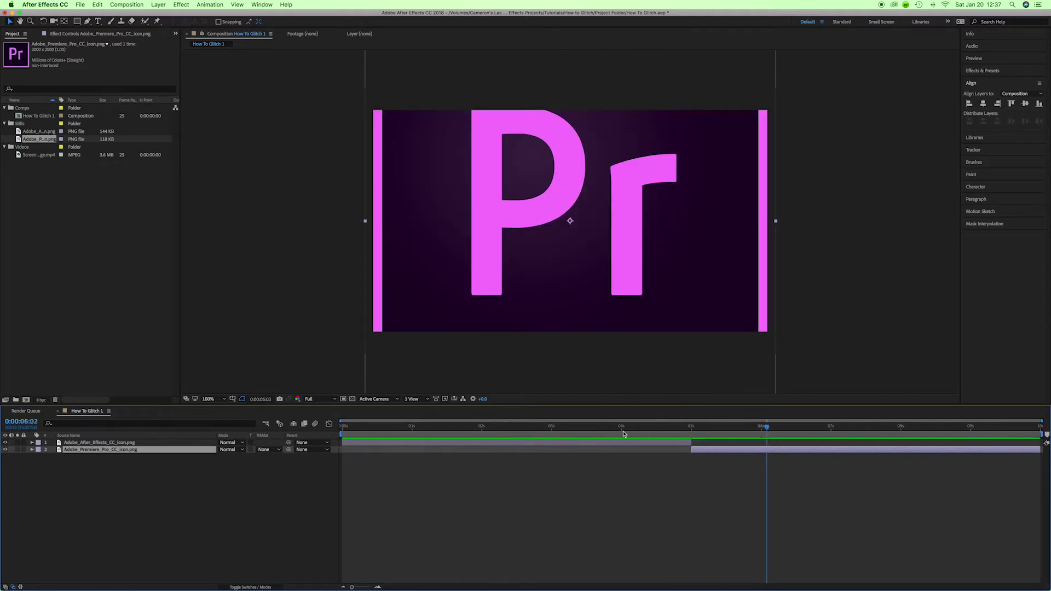
Step: Show the Scale property of both icon layers and set the Premiere Pro icon's Scale to 30%
{"action": "left_click", "coordinate": [92, 442]}
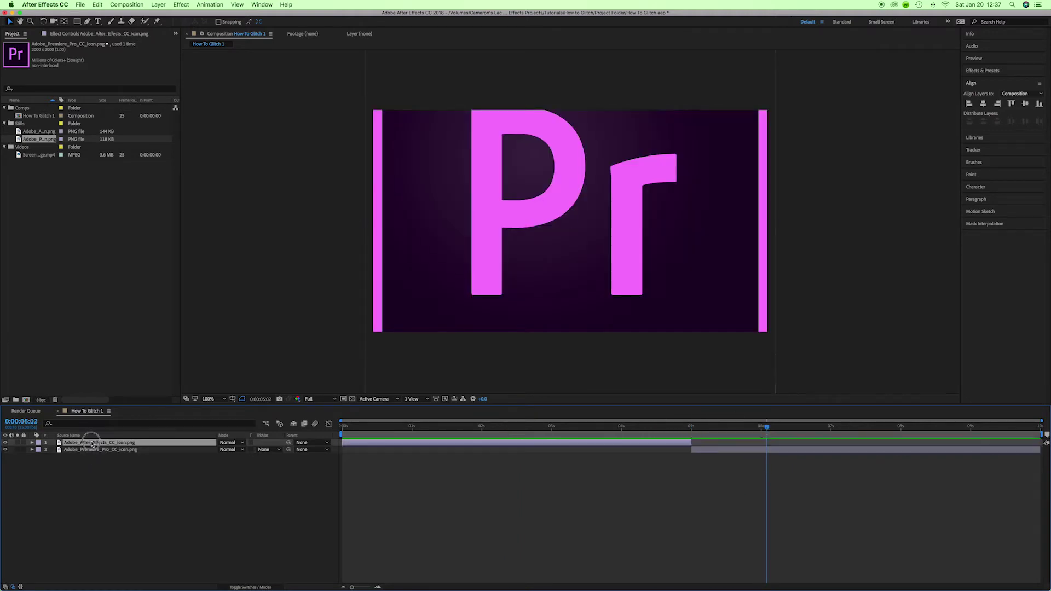
{"action": "key", "text": "s"}
{"action": "left_click", "coordinate": [93, 456]}
{"action": "key", "text": "s"}
{"action": "left_click", "coordinate": [191, 497]}
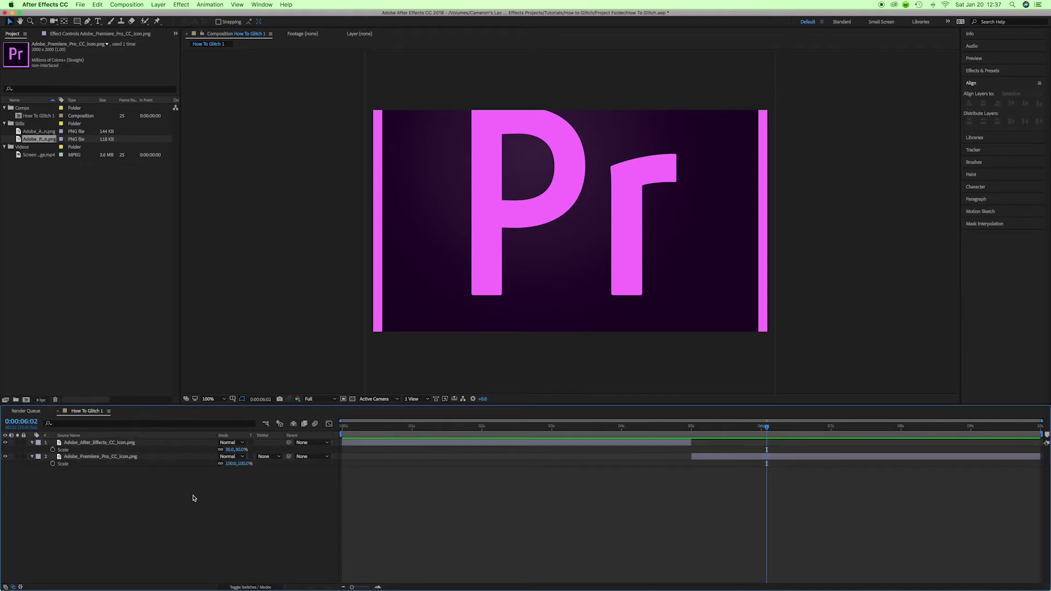
{"action": "left_click", "coordinate": [230, 464]}
{"action": "type", "text": "30"}
{"action": "key", "text": "Return"}
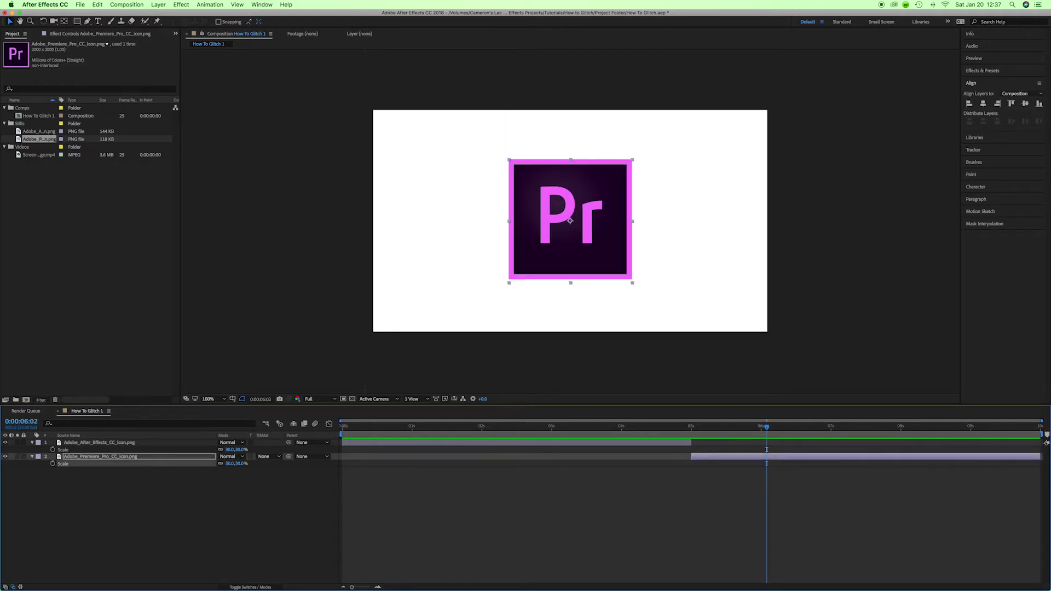
{"action": "left_click", "coordinate": [680, 497]}
{"action": "mouse_move", "coordinate": [696, 430]}
{"action": "left_mouse_down"}
{"action": "mouse_move", "coordinate": [686, 431]}
{"action": "mouse_move", "coordinate": [713, 434]}
{"action": "mouse_move", "coordinate": [670, 431]}
{"action": "mouse_move", "coordinate": [711, 431]}
{"action": "left_mouse_up"}
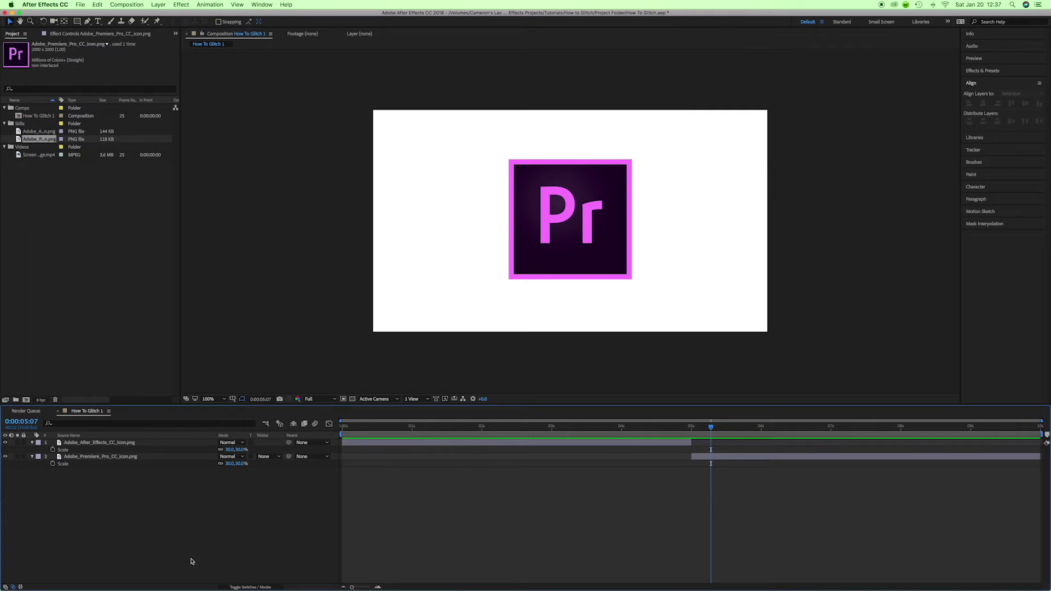
Step: Add the Screen Glitch clip as the bottom layer of the composition and preview it around the icon change at 5 seconds
{"action": "left_click", "coordinate": [18, 156]}
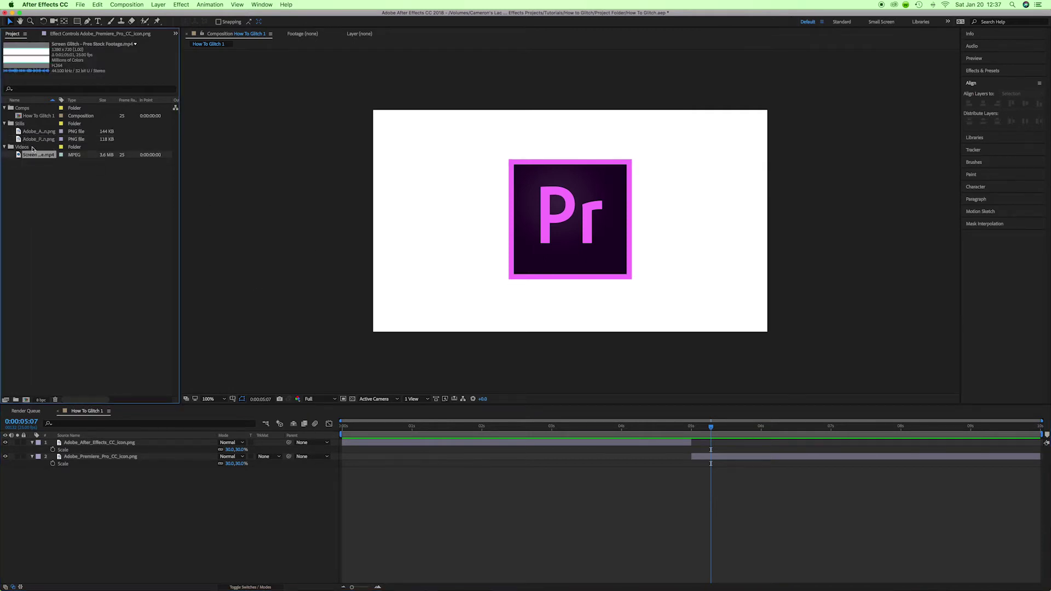
{"action": "left_click_drag", "start_coordinate": [18, 156], "coordinate": [68, 501]}
{"action": "left_click_drag", "start_coordinate": [421, 427], "coordinate": [689, 452]}
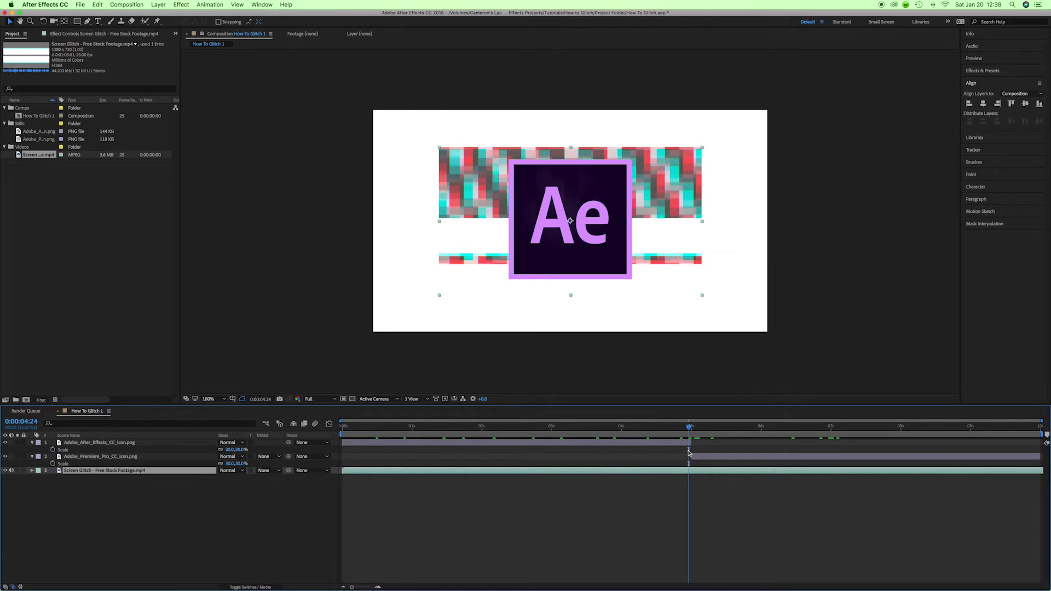
{"action": "key", "text": "space"}
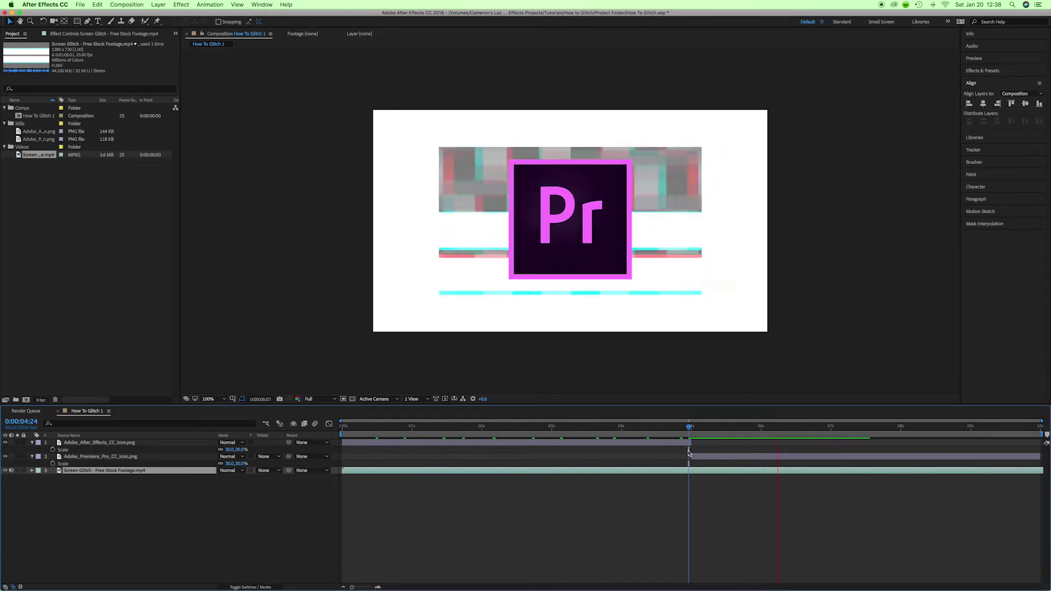
{"action": "left_click_drag", "start_coordinate": [689, 452], "coordinate": [695, 452]}
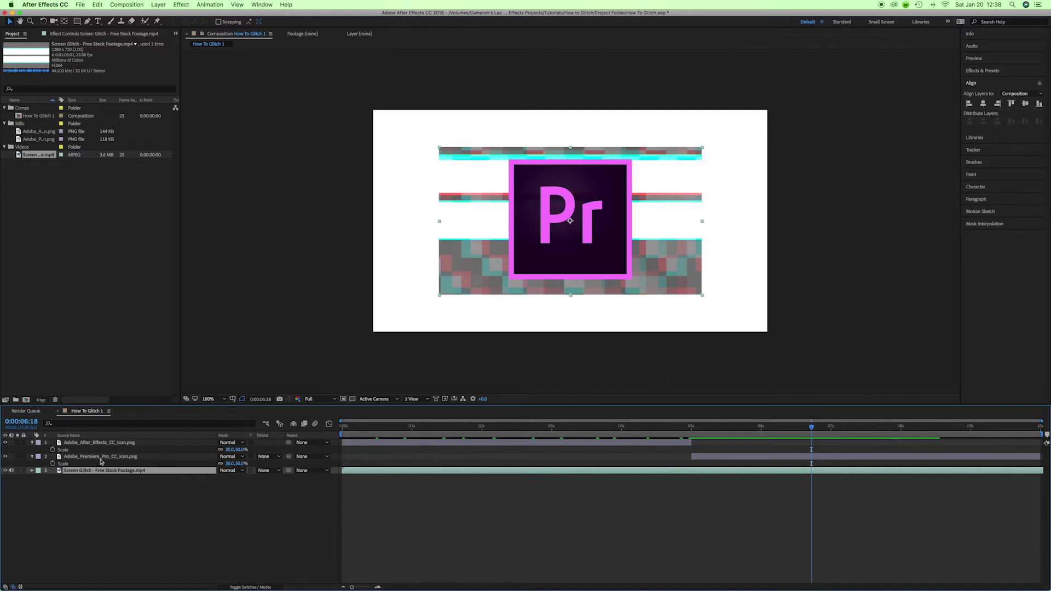
Step: Enlarge the Screen Glitch footage until it fills the composition frame and return the playhead to the start
{"action": "left_click_drag", "start_coordinate": [435, 294], "coordinate": [370, 334]}
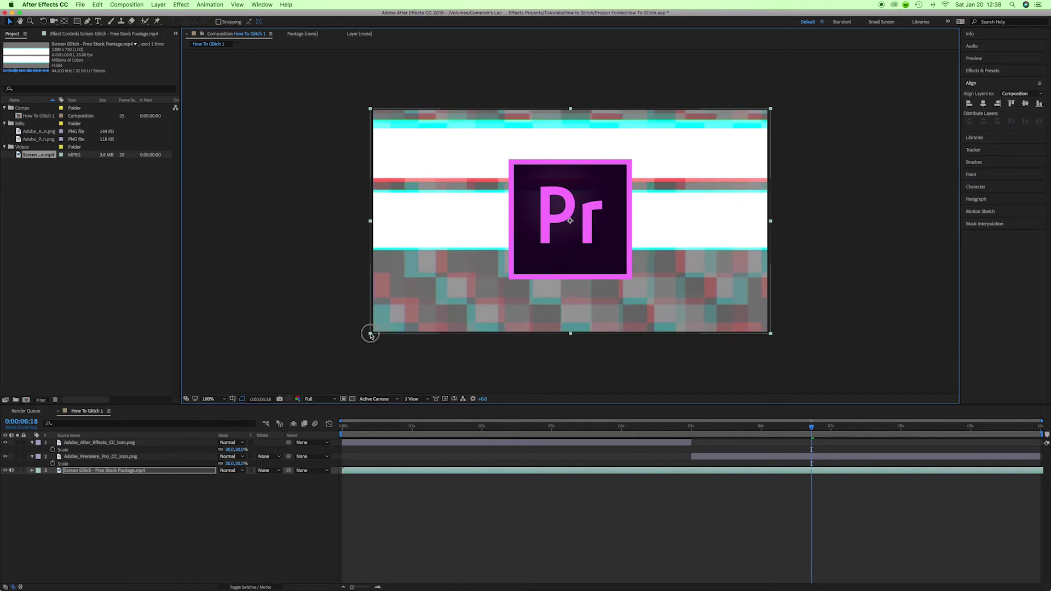
{"action": "left_click", "coordinate": [410, 356]}
{"action": "mouse_move", "coordinate": [344, 427]}
{"action": "left_mouse_down"}
{"action": "mouse_move", "coordinate": [755, 427]}
{"action": "mouse_move", "coordinate": [936, 444]}
{"action": "mouse_move", "coordinate": [361, 427]}
{"action": "mouse_move", "coordinate": [833, 429]}
{"action": "mouse_move", "coordinate": [749, 423]}
{"action": "mouse_move", "coordinate": [340, 427]}
{"action": "left_mouse_up"}
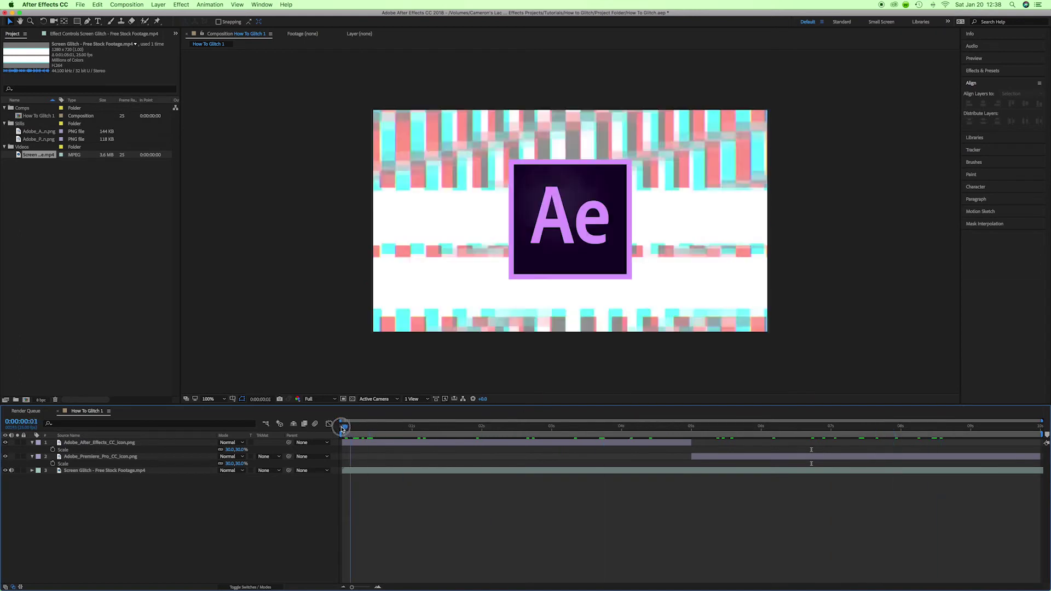
Step: Find the Displacement Map effect by searching for "displ" and apply it to the After Effects icon layer
{"action": "left_click", "coordinate": [73, 443]}
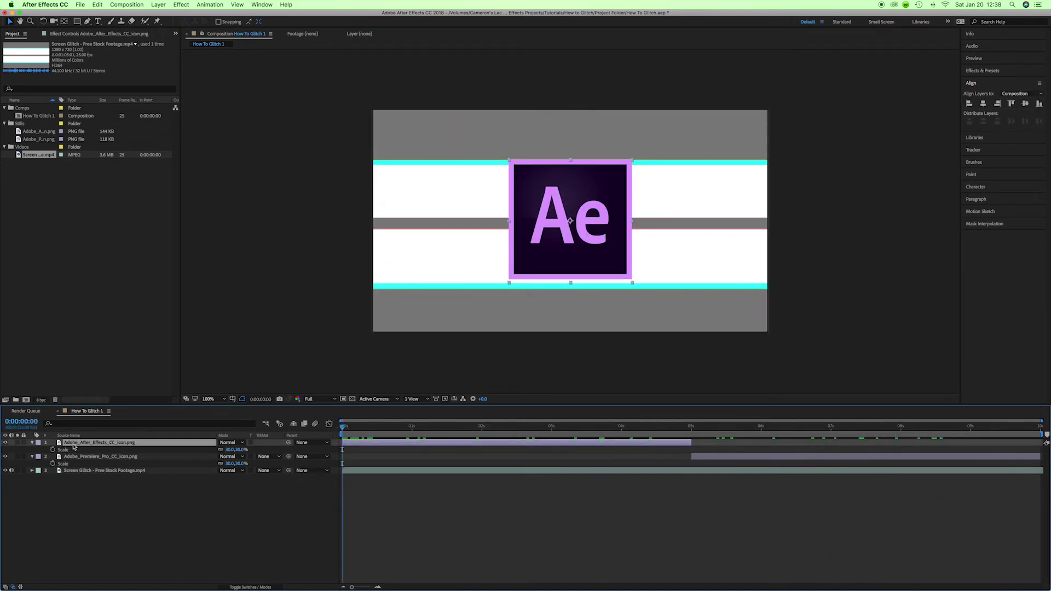
{"action": "left_click", "coordinate": [982, 71]}
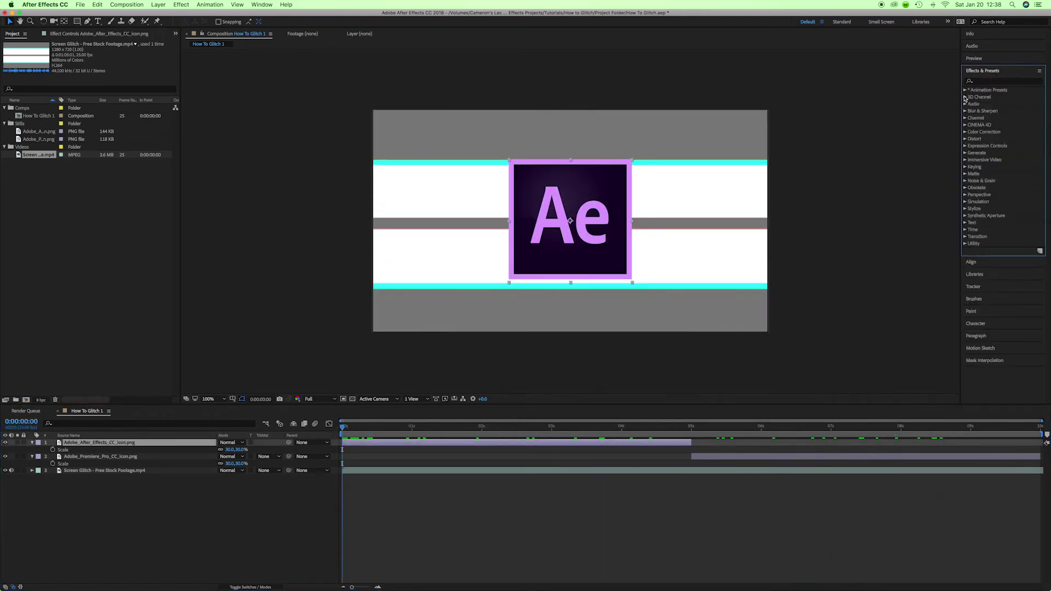
{"action": "left_click", "coordinate": [992, 81]}
{"action": "type", "text": "dis"}
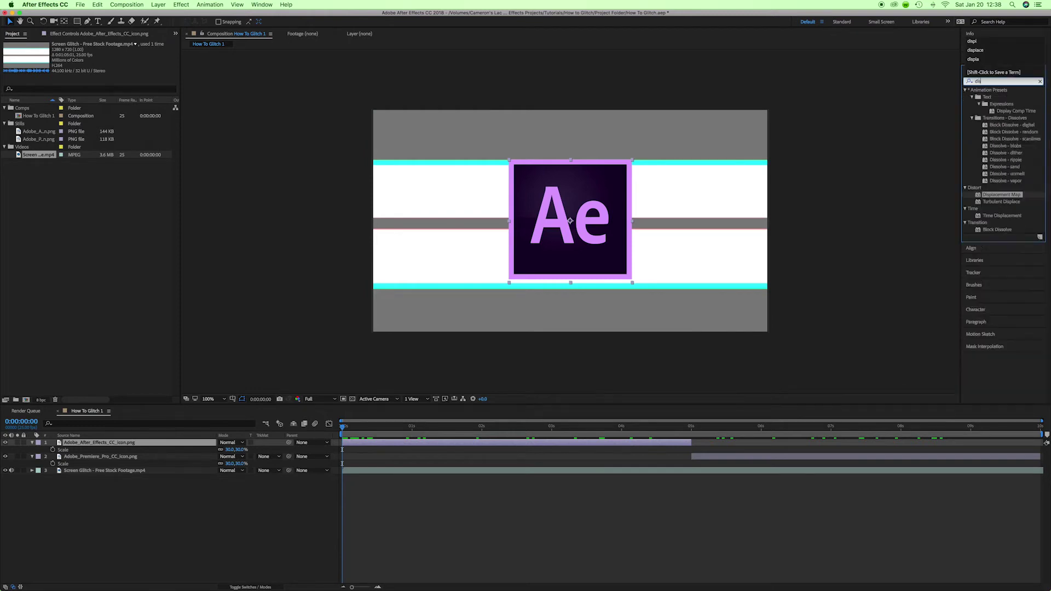
{"action": "type", "text": "pl"}
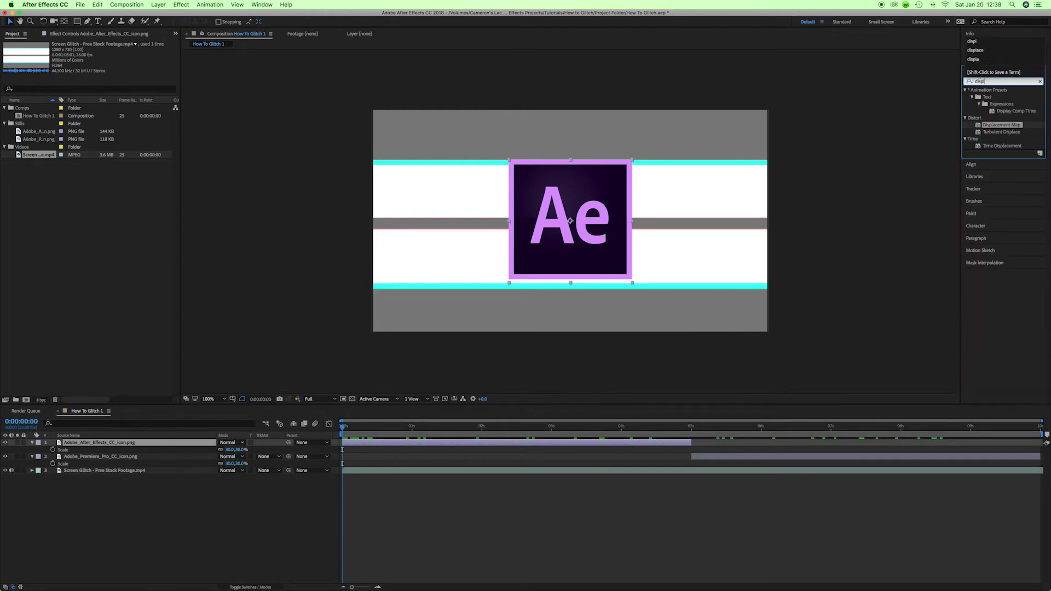
{"action": "left_click", "coordinate": [980, 126]}
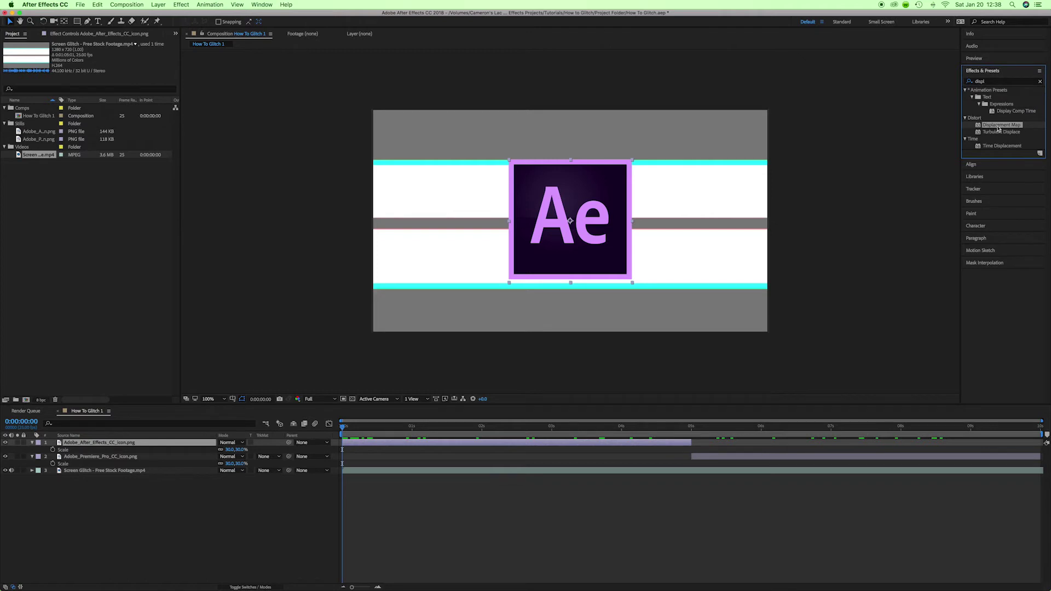
{"action": "left_click_drag", "start_coordinate": [979, 126], "coordinate": [110, 446]}
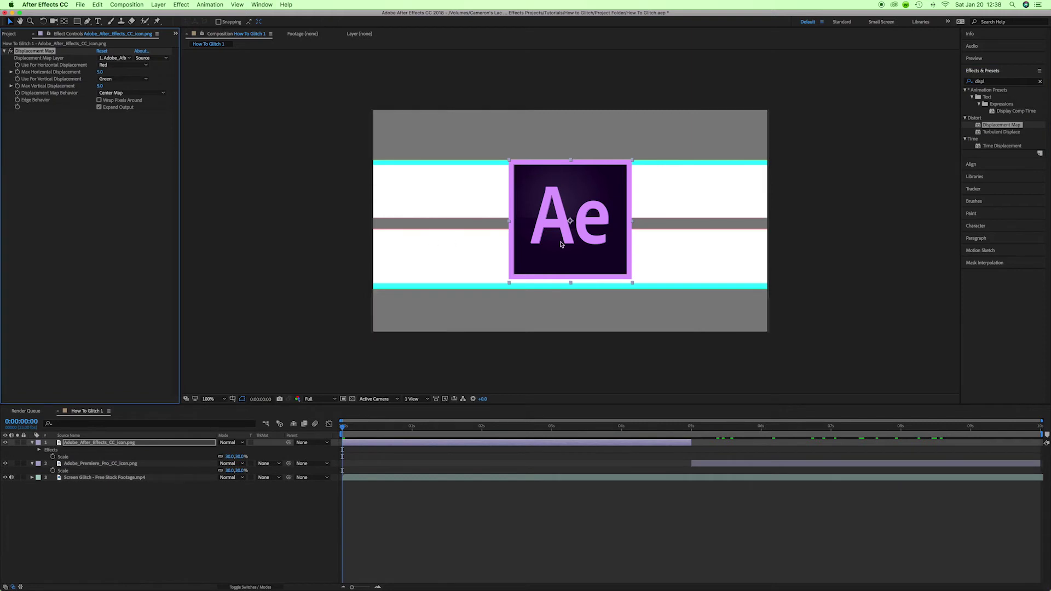
Step: Set the Displacement Map Layer to "3. Screen Glitch - Free Stock Footage.mp4" and check the icon's edges
{"action": "key", "text": "period"}
{"action": "key", "text": "period"}
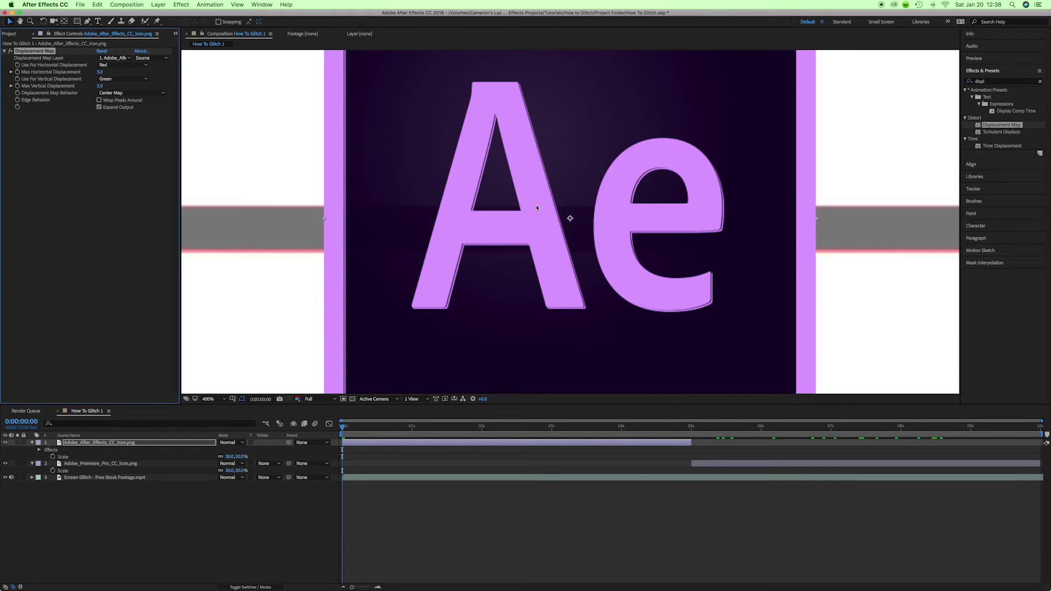
{"action": "key", "text": "comma"}
{"action": "key", "text": "comma"}
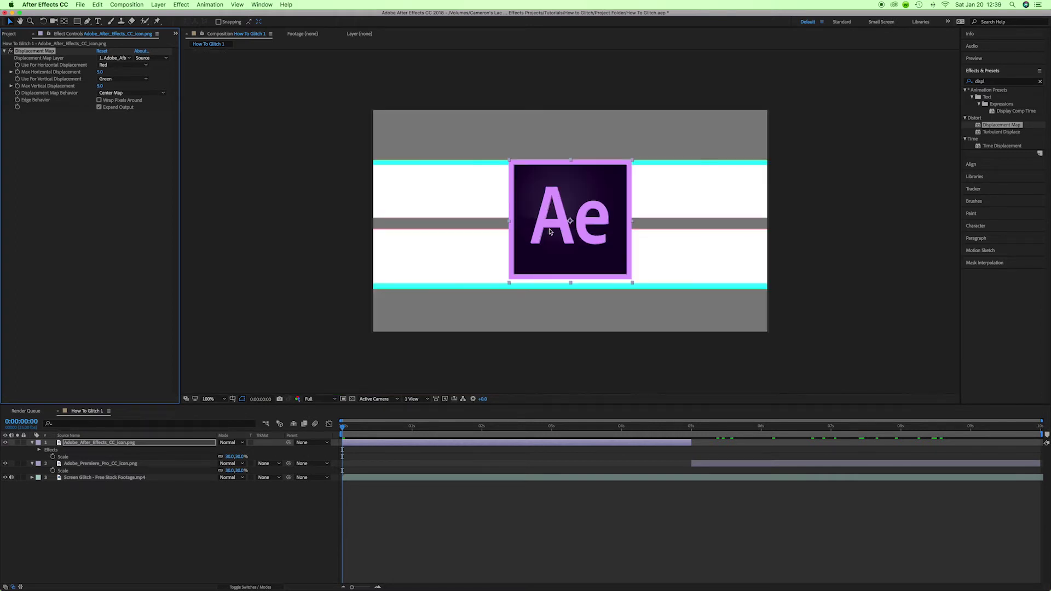
{"action": "left_click", "coordinate": [121, 59]}
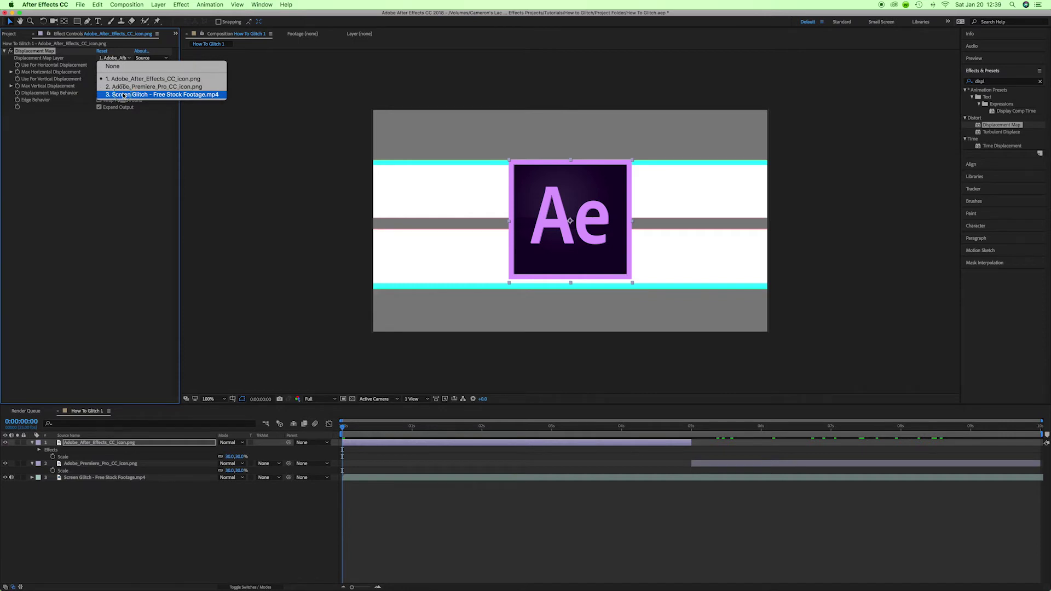
{"action": "left_click", "coordinate": [123, 95]}
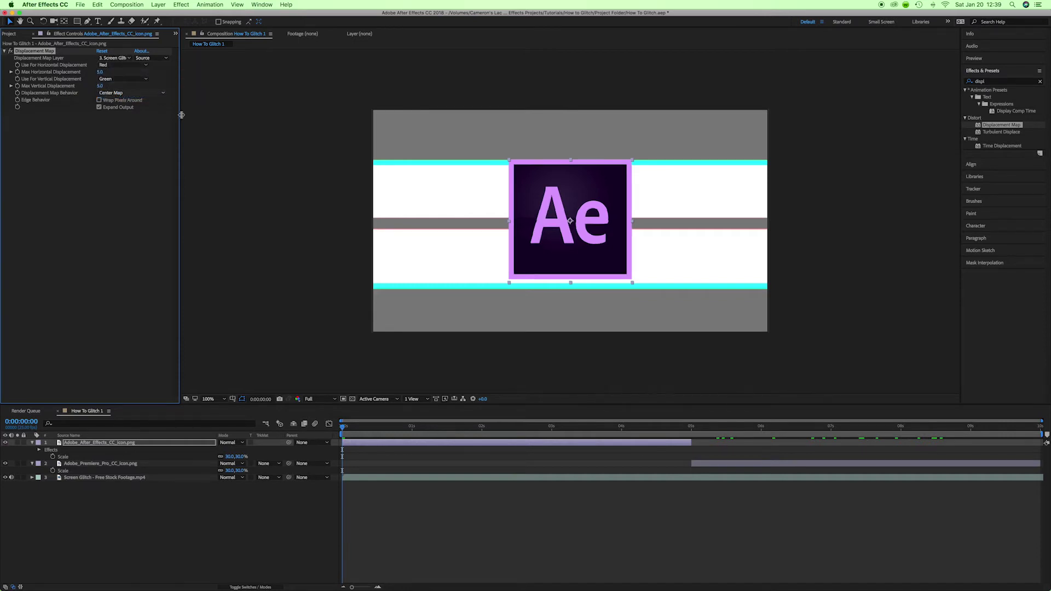
{"action": "key", "text": "period"}
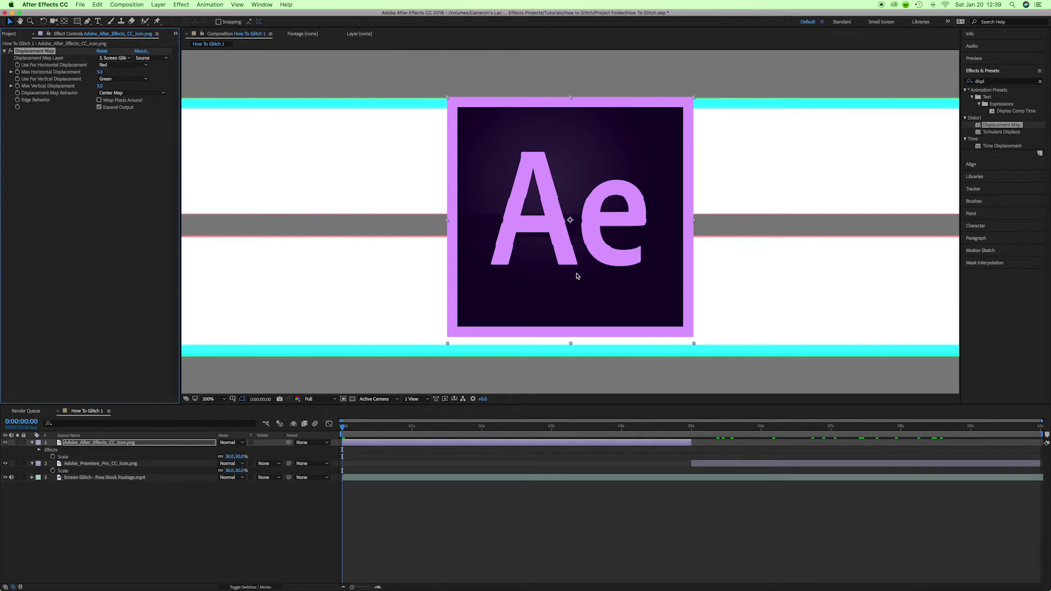
{"action": "key", "text": "comma"}
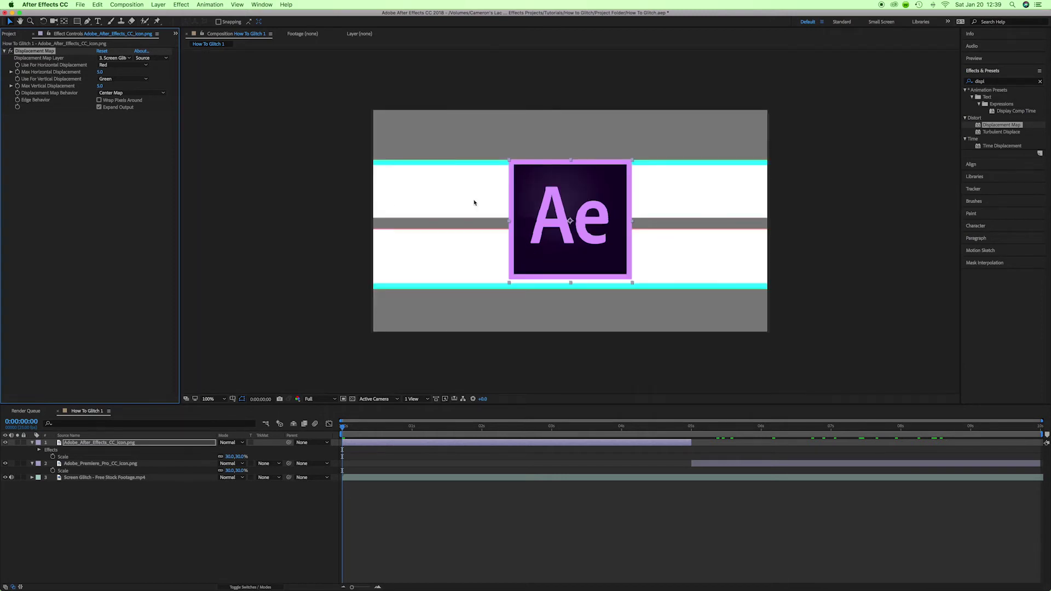
Step: Preview the displaced After Effects icon over the visible glitch footage and scrub back to about 1 second
{"action": "key", "text": "space"}
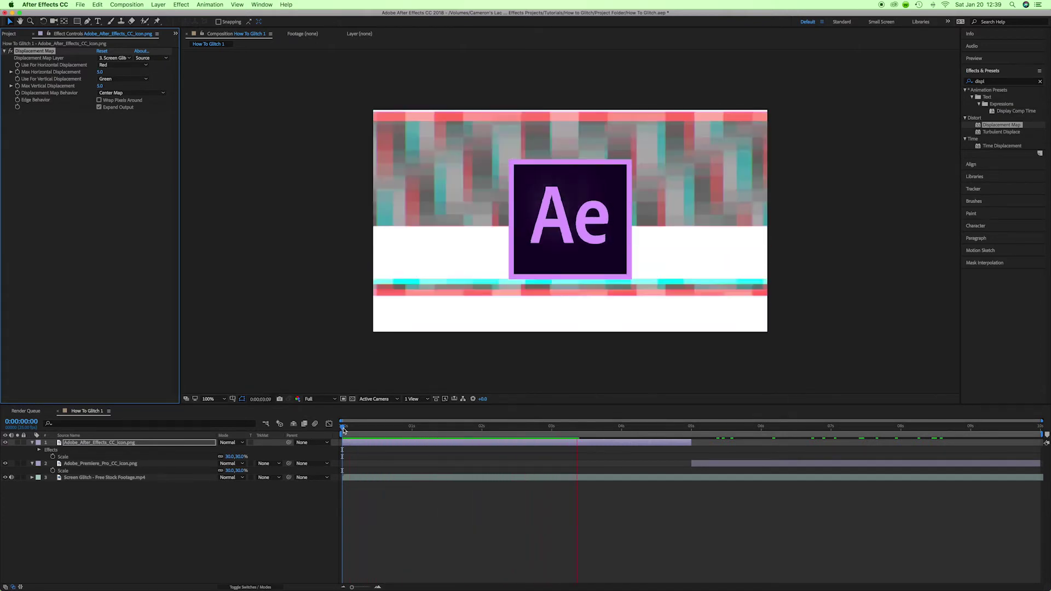
{"action": "key", "text": "space"}
{"action": "left_click_drag", "start_coordinate": [476, 430], "coordinate": [432, 433]}
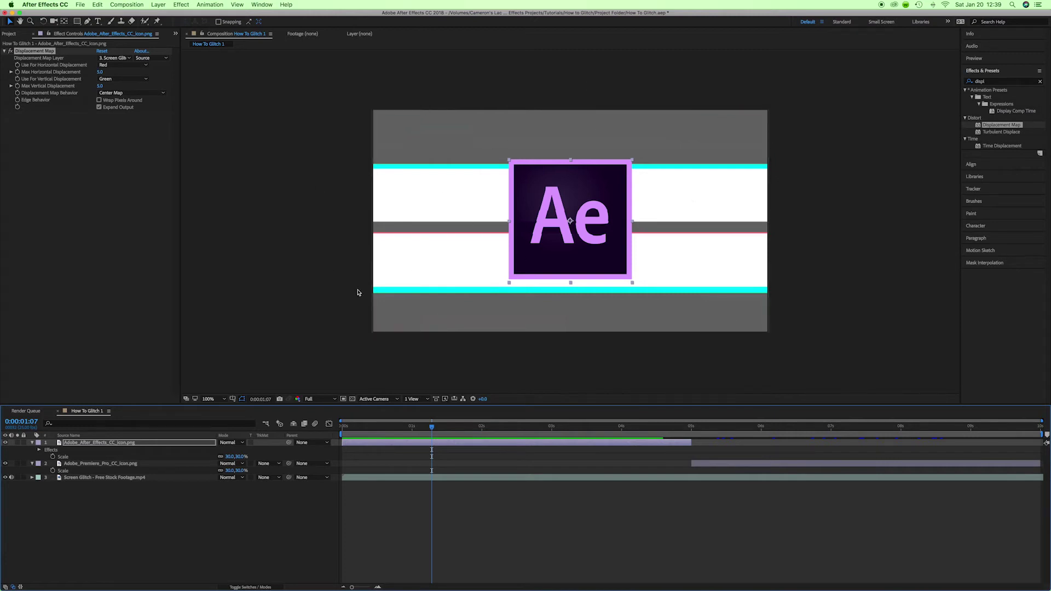
Step: Hide the Screen Glitch footage layer and preview the displaced icon alone from near the start of the composition
{"action": "left_click", "coordinate": [89, 478]}
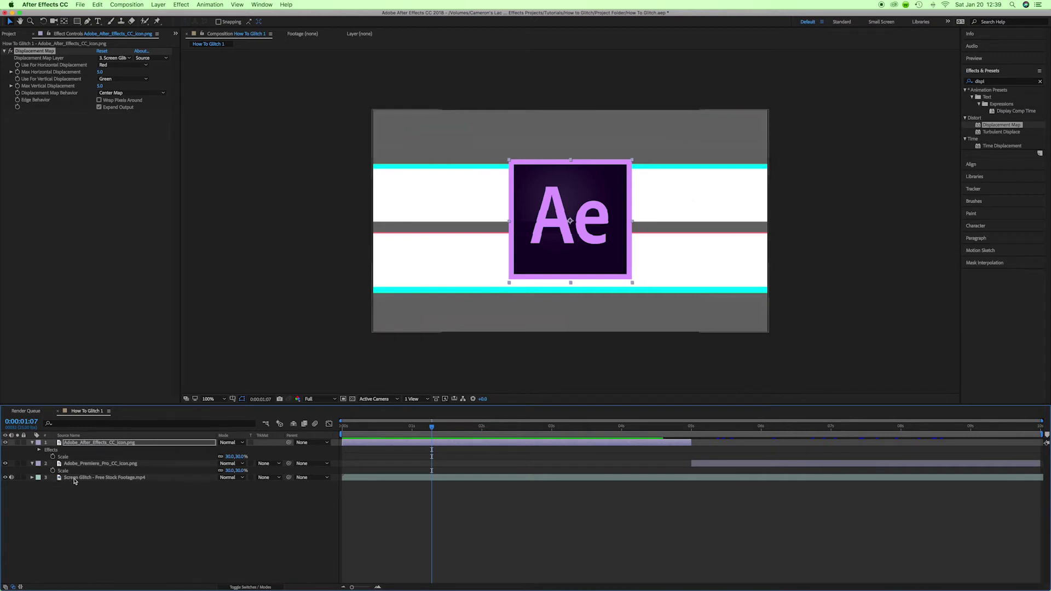
{"action": "left_click", "coordinate": [95, 444]}
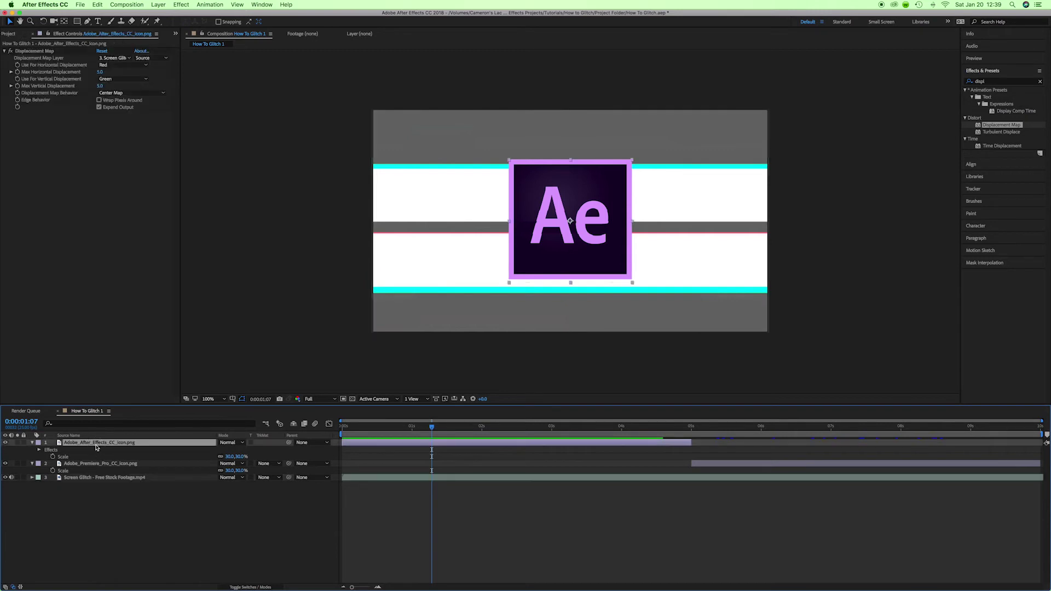
{"action": "left_click", "coordinate": [85, 480]}
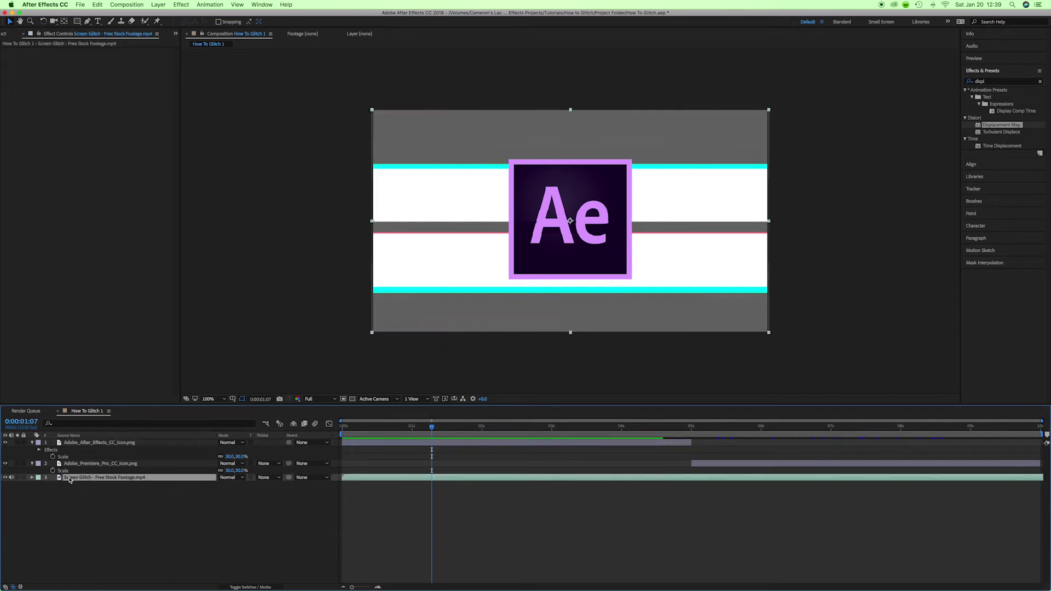
{"action": "left_click", "coordinate": [5, 478]}
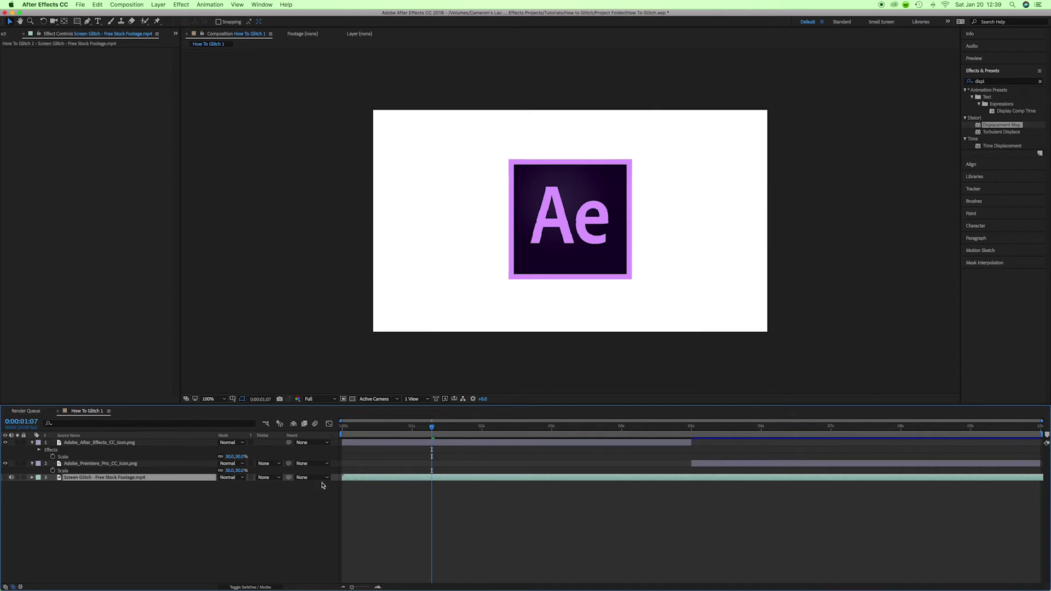
{"action": "left_click_drag", "start_coordinate": [383, 426], "coordinate": [350, 438]}
{"action": "key", "text": "space"}
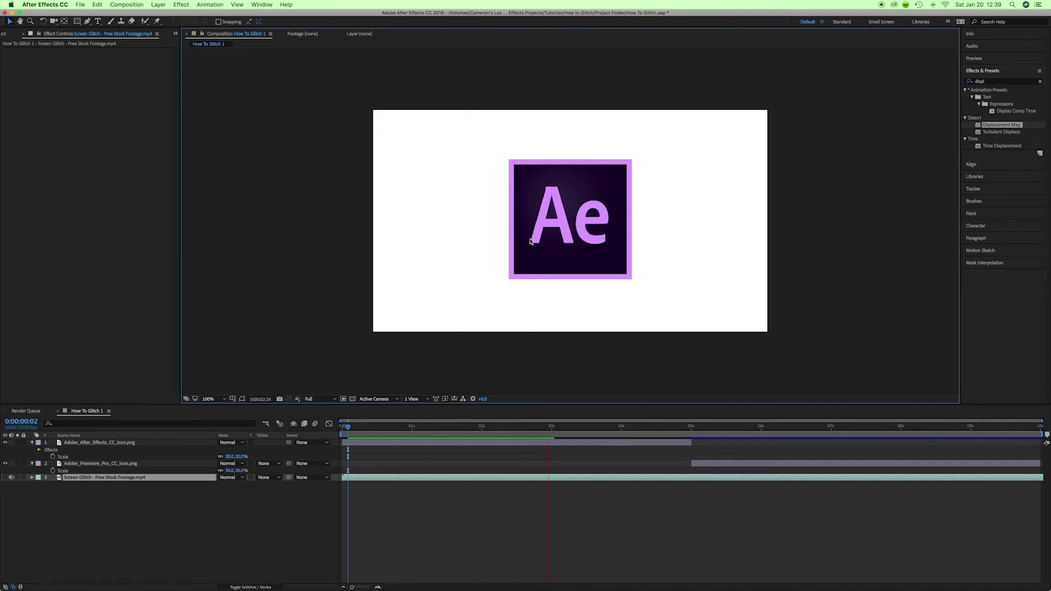
{"action": "key", "text": "space"}
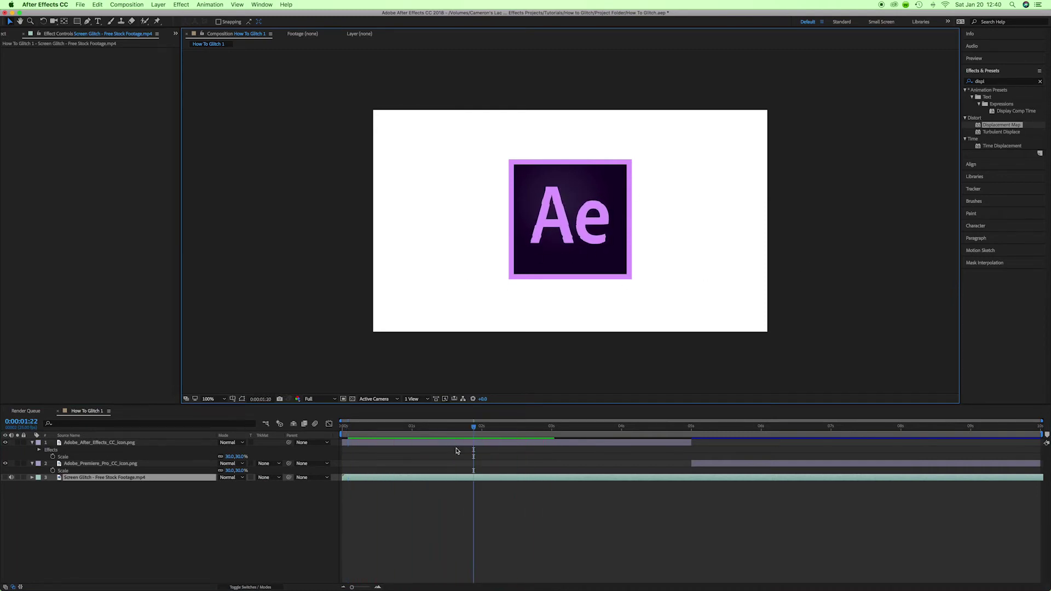
Step: Set the After Effects icon's Displacement Map Behavior to Stretch Map to Fit and preview it from the start
{"action": "left_click", "coordinate": [375, 445]}
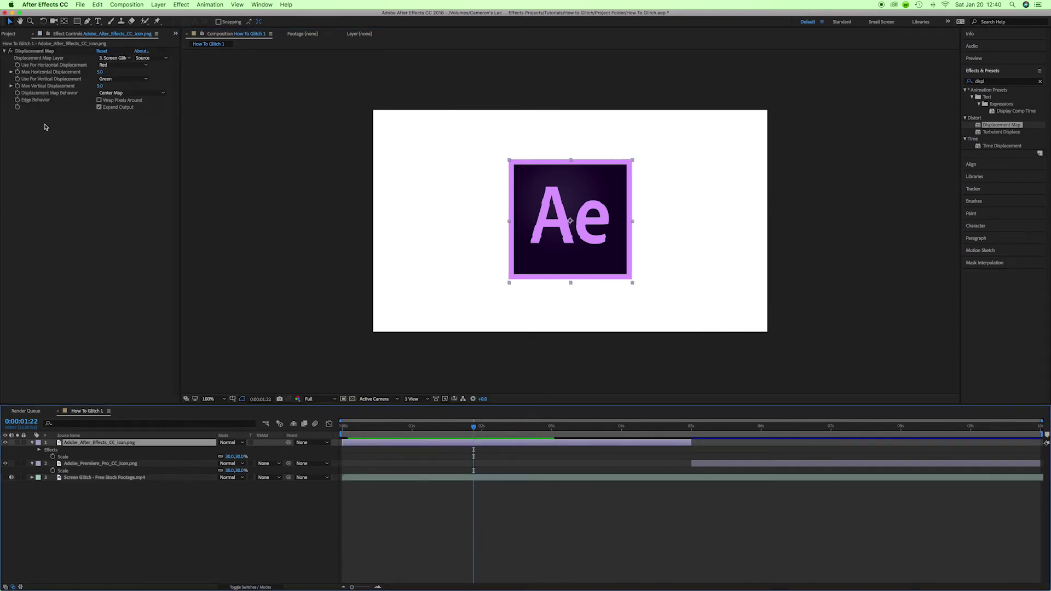
{"action": "left_click", "coordinate": [33, 96]}
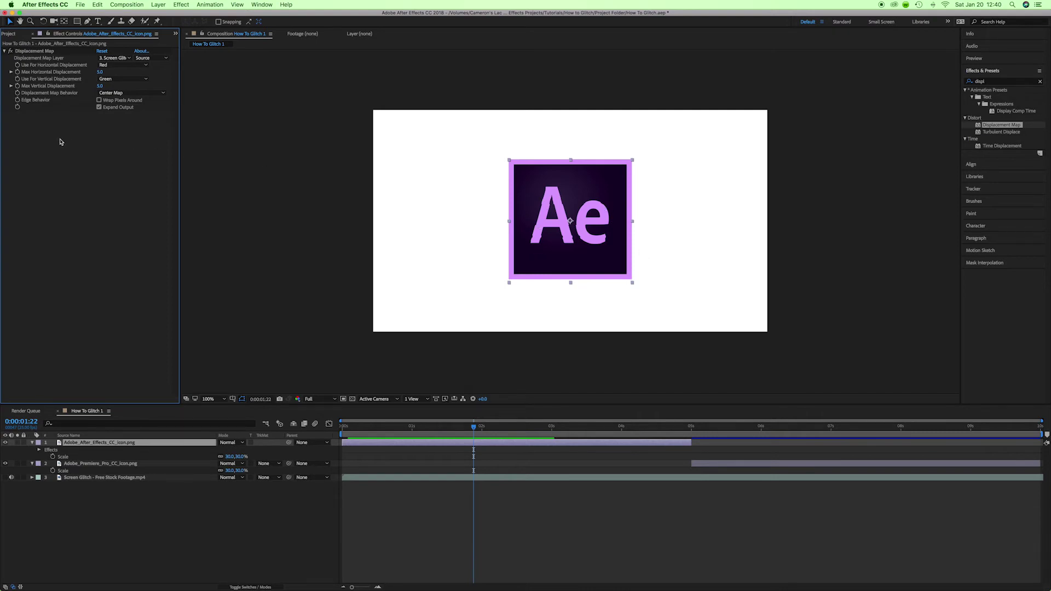
{"action": "left_click", "coordinate": [115, 93]}
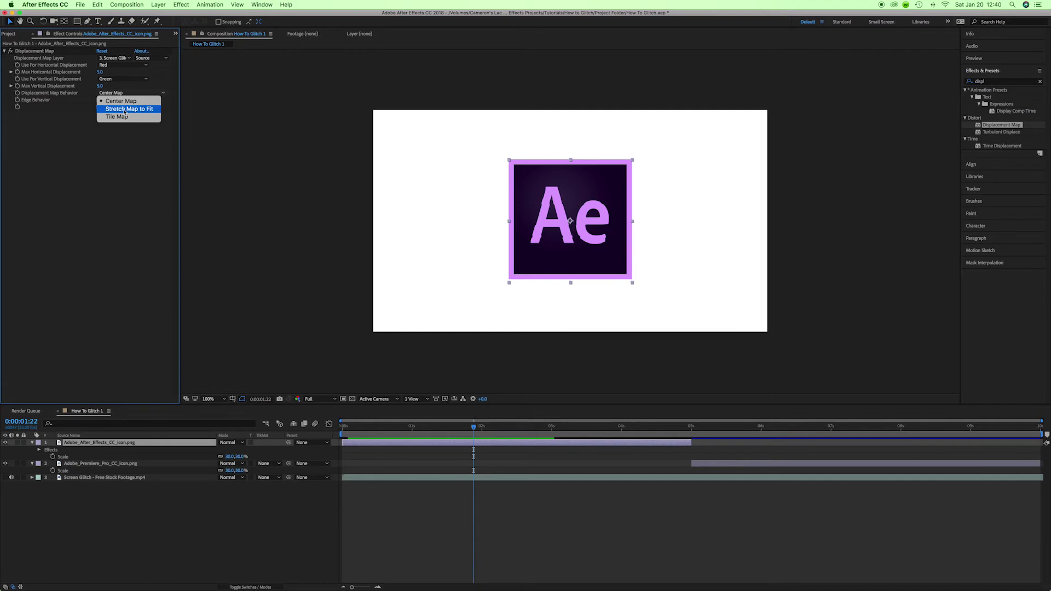
{"action": "left_click", "coordinate": [124, 109]}
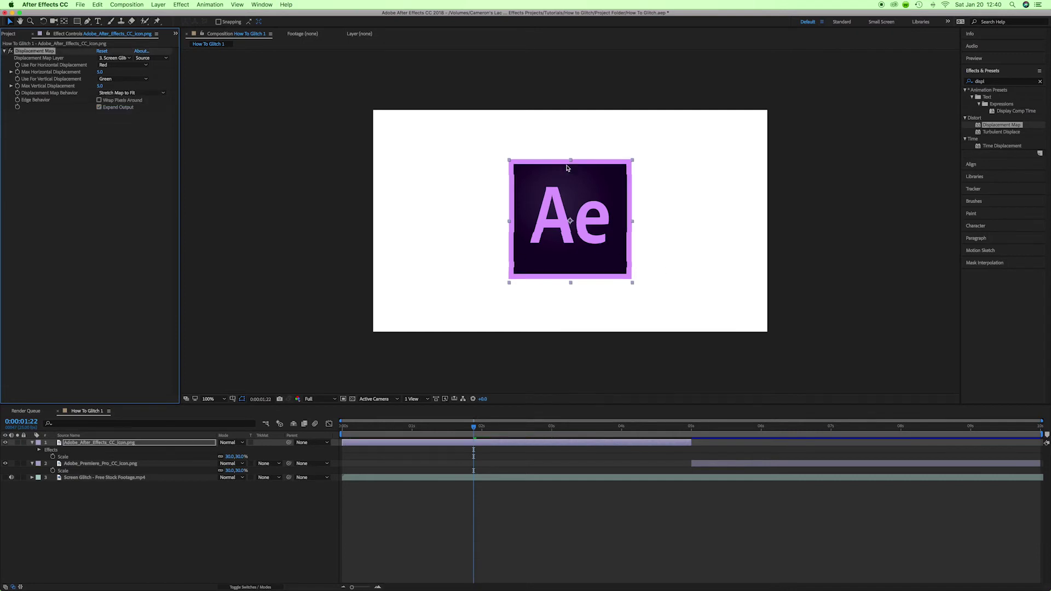
{"action": "left_click", "coordinate": [504, 272]}
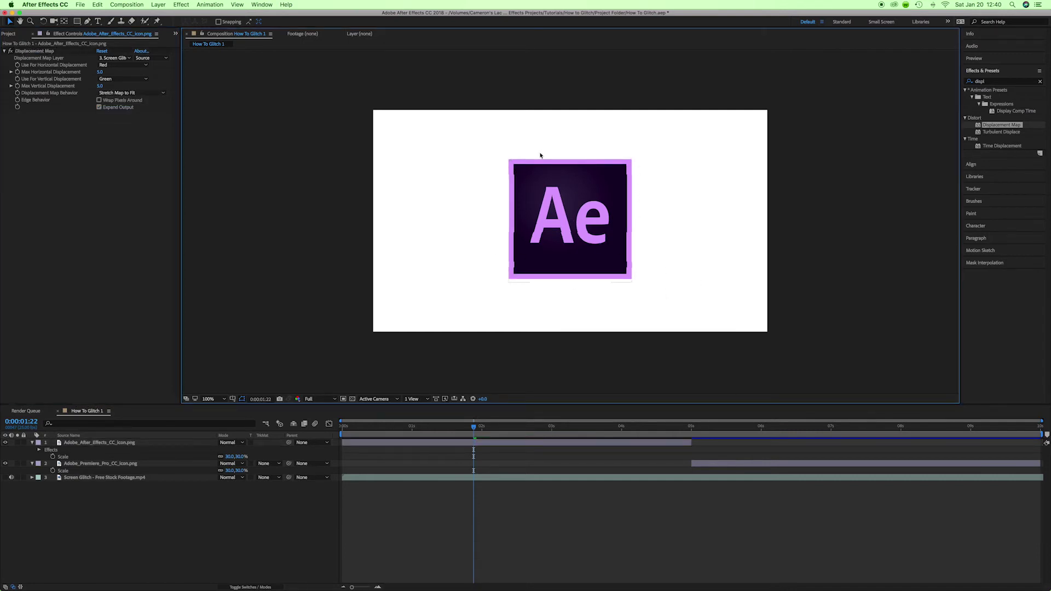
{"action": "left_click_drag", "start_coordinate": [397, 435], "coordinate": [338, 431]}
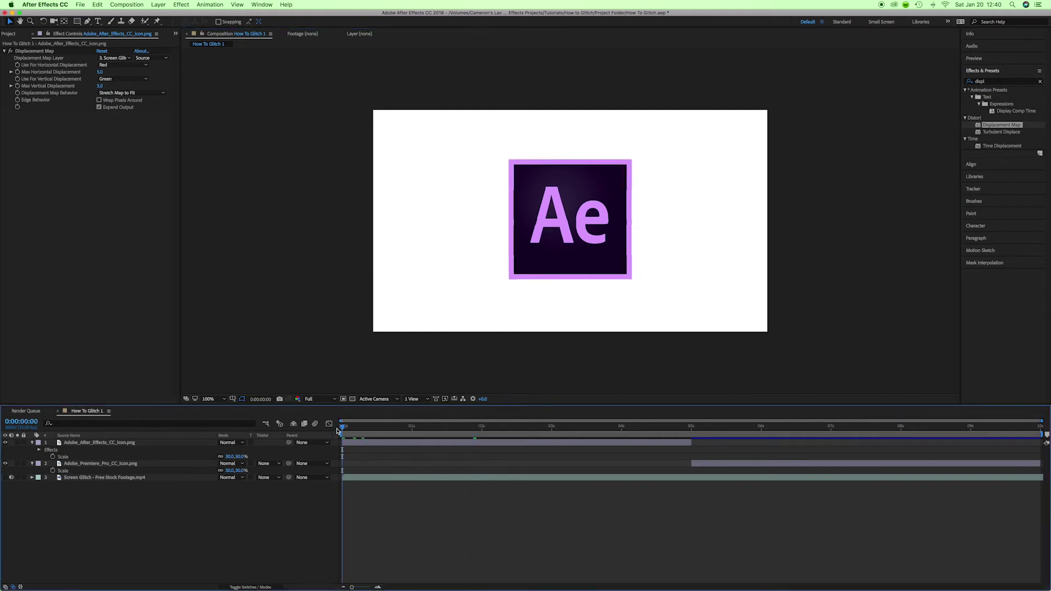
{"action": "key", "text": "space"}
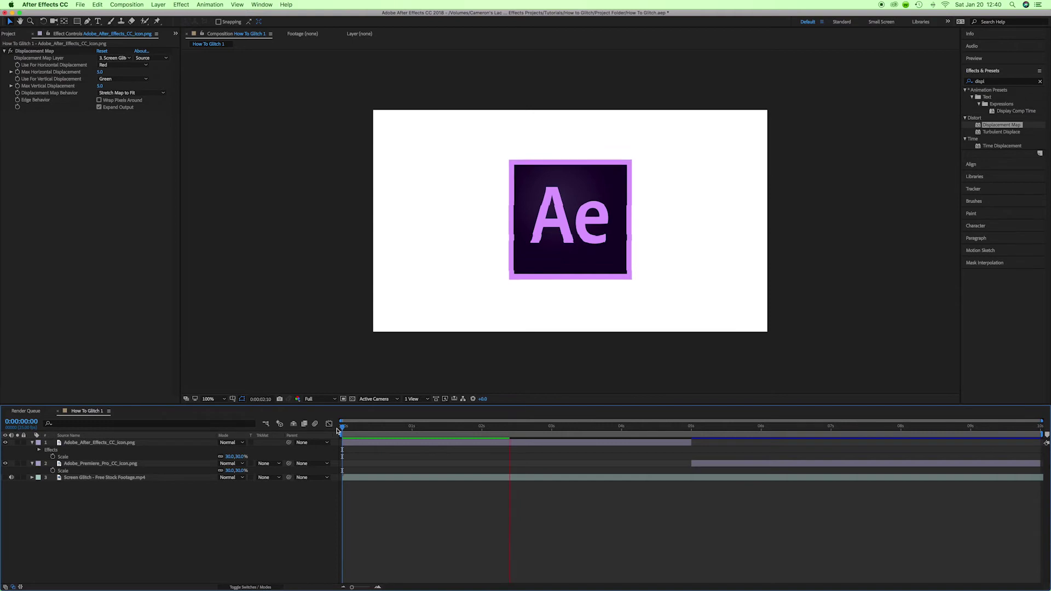
Step: Try a Max Horizontal Displacement of 31.2 and a Max Vertical Displacement of -10.8 on the After Effects icon
{"action": "left_click_drag", "start_coordinate": [423, 427], "coordinate": [370, 427]}
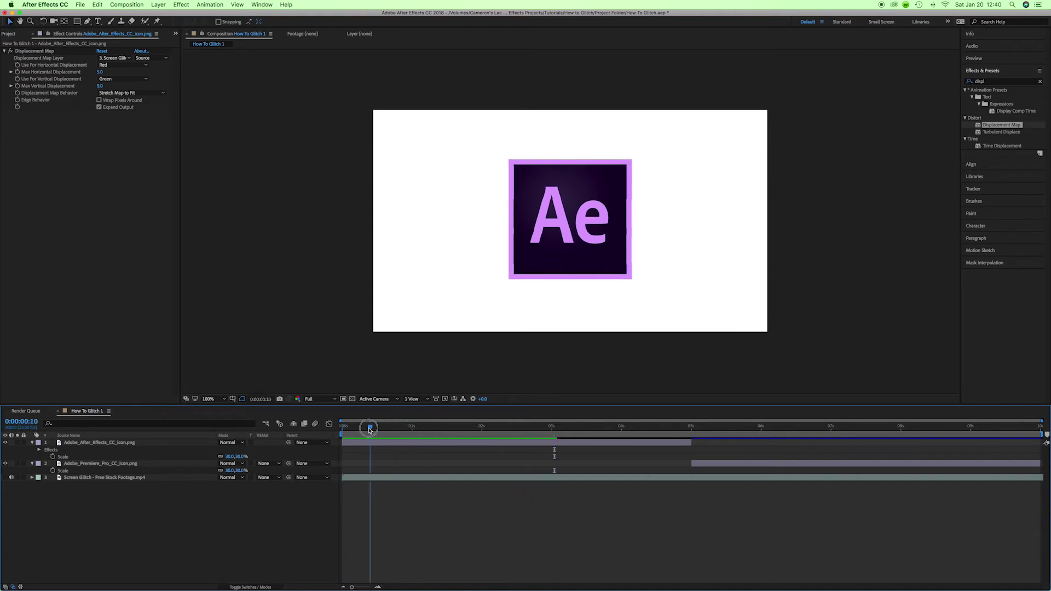
{"action": "left_click", "coordinate": [375, 443]}
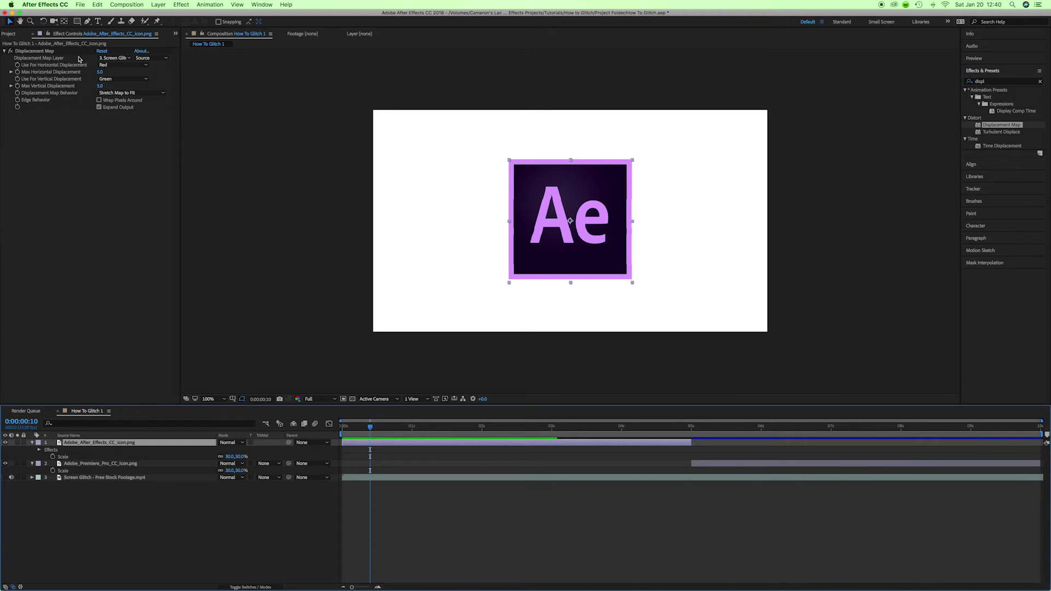
{"action": "left_click", "coordinate": [43, 75]}
{"action": "left_click", "coordinate": [11, 71]}
{"action": "left_click_drag", "start_coordinate": [95, 85], "coordinate": [98, 113]}
{"action": "left_click", "coordinate": [11, 97]}
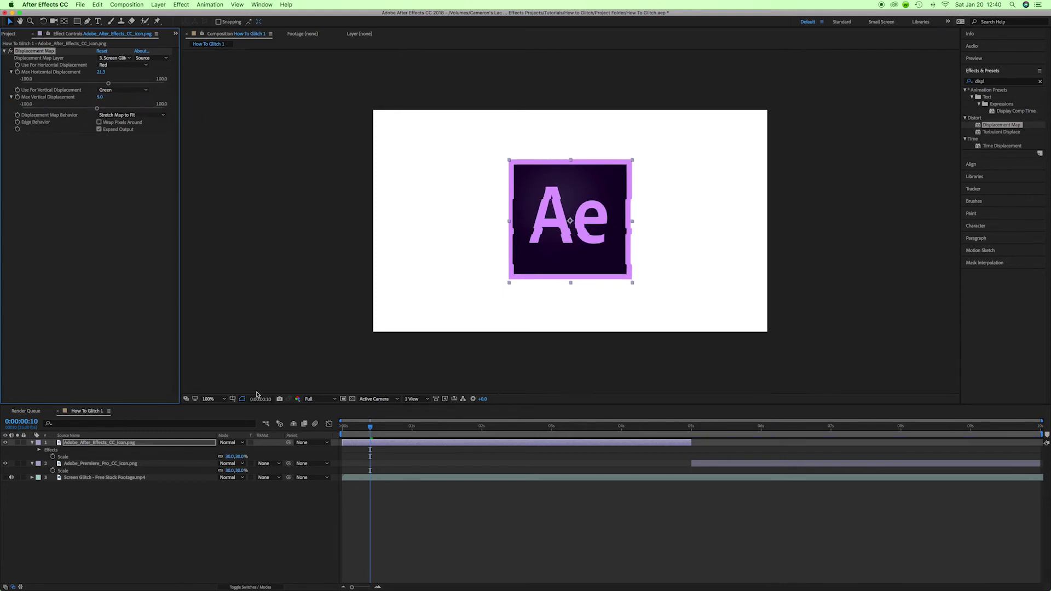
{"action": "left_click_drag", "start_coordinate": [370, 428], "coordinate": [406, 428]}
{"action": "left_click_drag", "start_coordinate": [100, 109], "coordinate": [114, 83]}
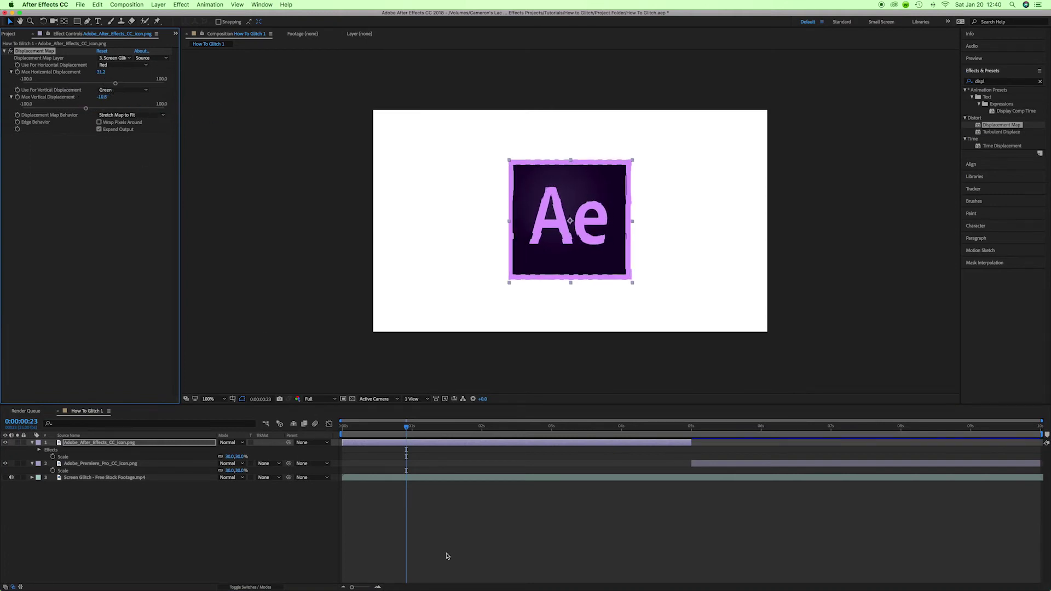
Step: Show the Screen Glitch footage briefly to compare its pattern with the icon's distortion at several times, and hide it again
{"action": "left_click", "coordinate": [367, 427]}
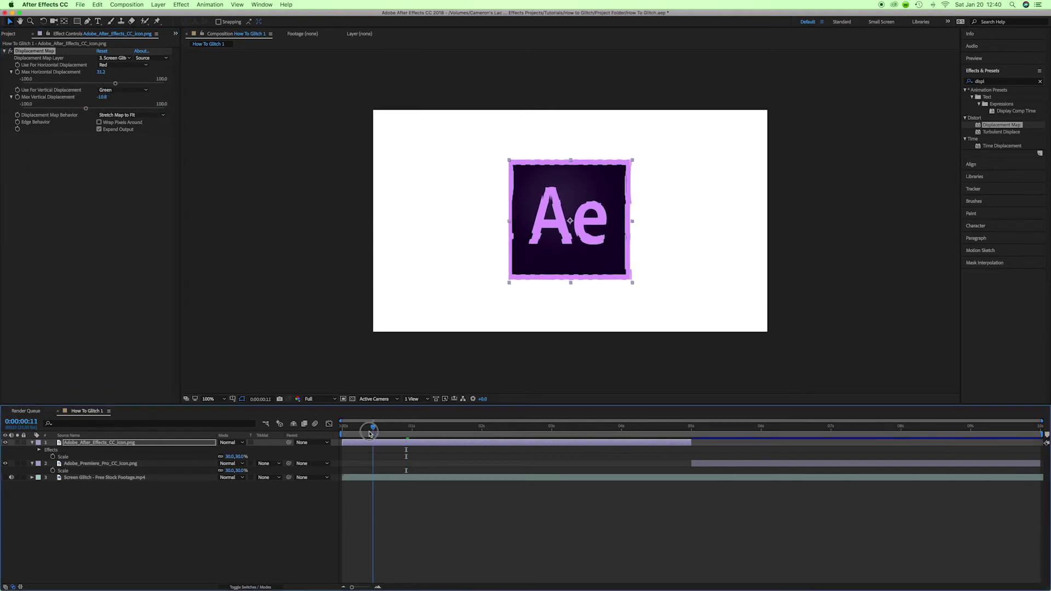
{"action": "left_click", "coordinate": [7, 477]}
{"action": "key", "text": "space"}
{"action": "left_click_drag", "start_coordinate": [478, 430], "coordinate": [674, 438]}
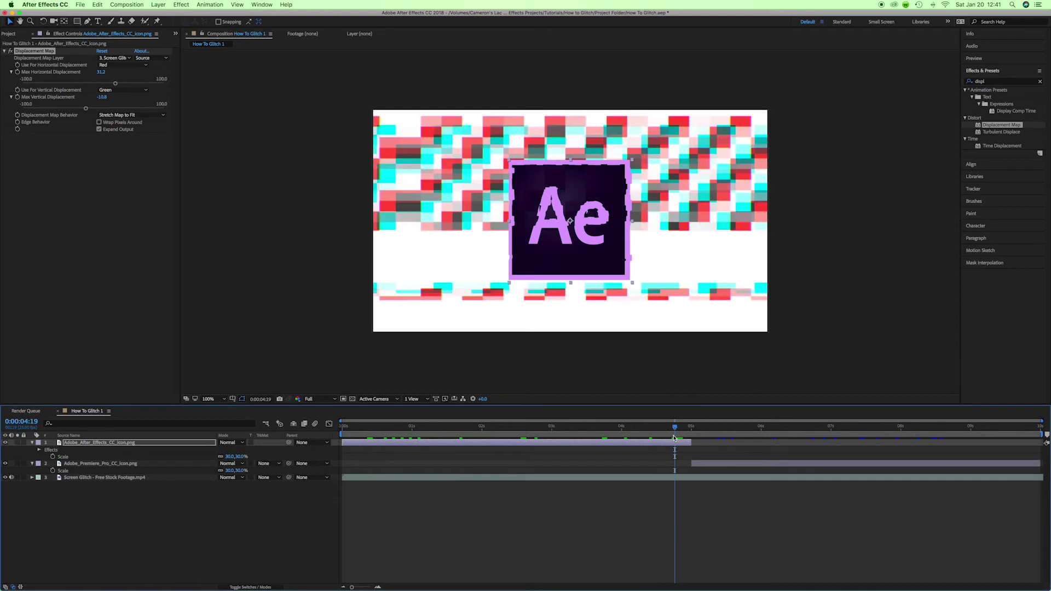
{"action": "mouse_move", "coordinate": [343, 478]}
{"action": "left_mouse_down"}
{"action": "mouse_move", "coordinate": [629, 478]}
{"action": "mouse_move", "coordinate": [352, 486]}
{"action": "left_mouse_up"}
{"action": "left_click", "coordinate": [345, 428]}
{"action": "key", "text": "space"}
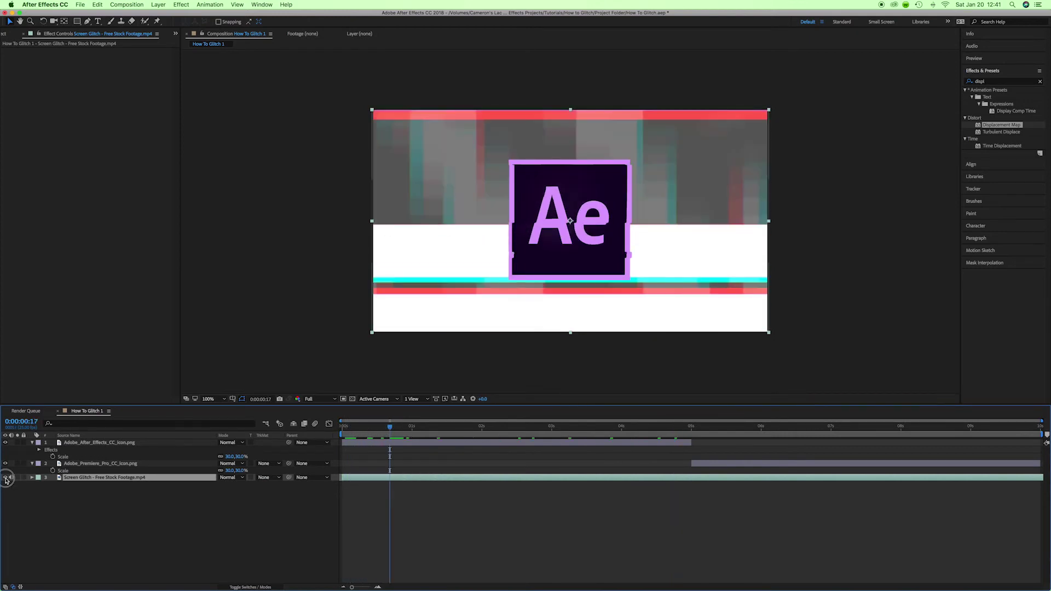
{"action": "left_click", "coordinate": [6, 479]}
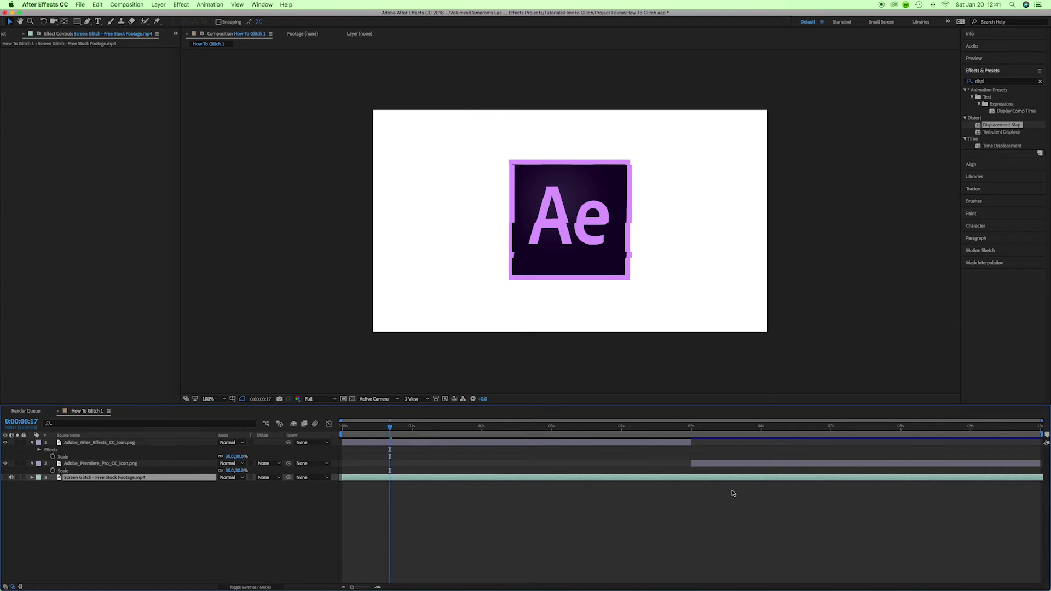
Step: Preview the icon's distortion, and at frame 22 set Max Horizontal Displacement to -53.4 and Max Vertical Displacement to 3.2
{"action": "key", "text": "space"}
{"action": "left_click", "coordinate": [474, 436]}
{"action": "left_click_drag", "start_coordinate": [474, 437], "coordinate": [403, 442]}
{"action": "left_click", "coordinate": [403, 443]}
{"action": "left_click_drag", "start_coordinate": [118, 84], "coordinate": [96, 108]}
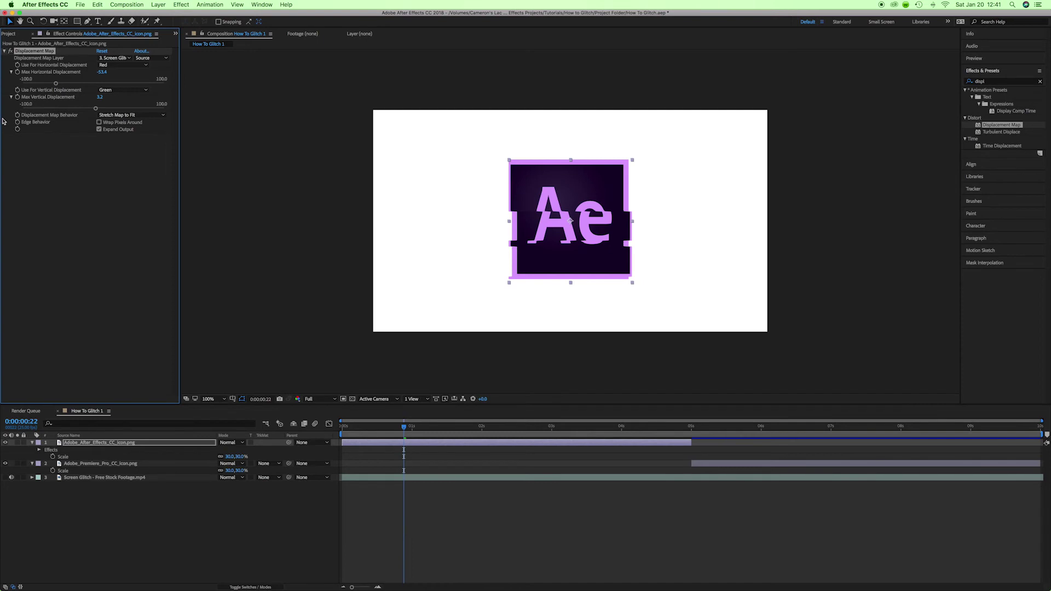
Step: Add keyframes for Max Horizontal and Max Vertical Displacement at frame 22 and reveal them in the After Effects icon layer
{"action": "left_click", "coordinate": [17, 72]}
{"action": "left_click", "coordinate": [93, 445]}
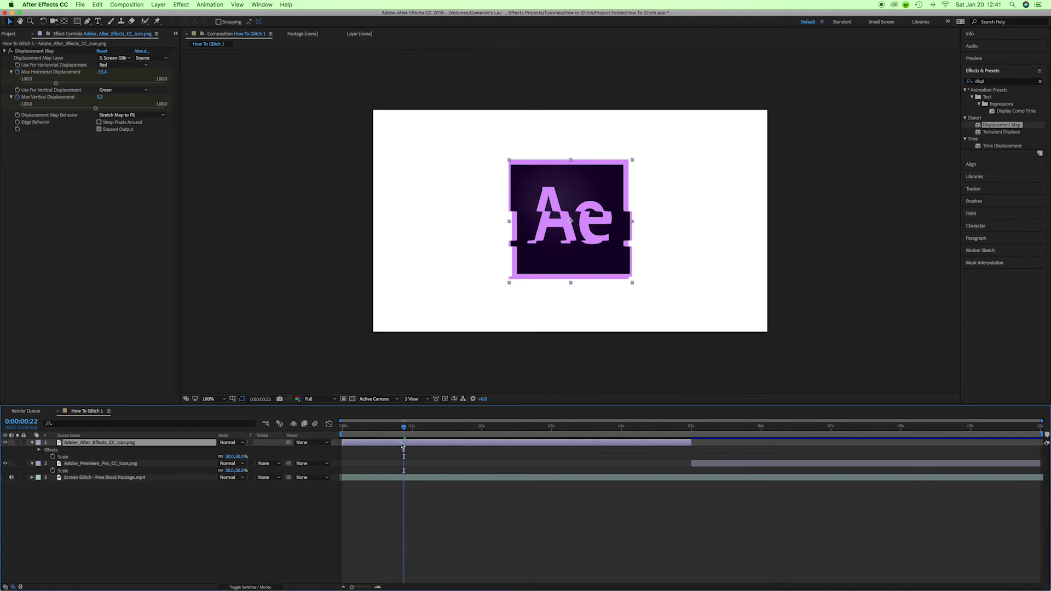
{"action": "key", "text": "u"}
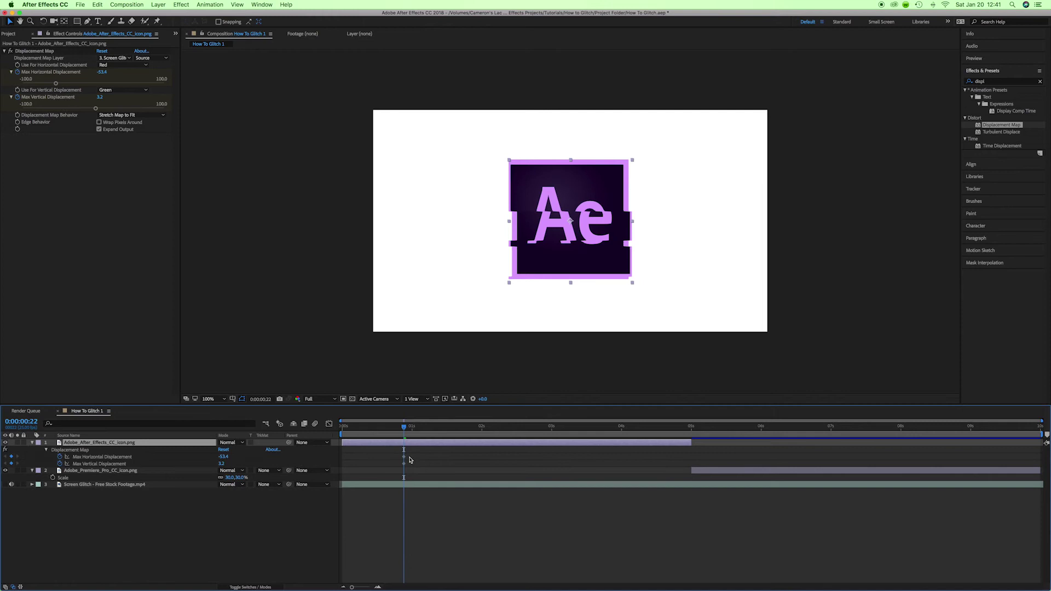
{"action": "left_click", "coordinate": [414, 456]}
{"action": "left_click", "coordinate": [404, 462]}
{"action": "left_click", "coordinate": [425, 460]}
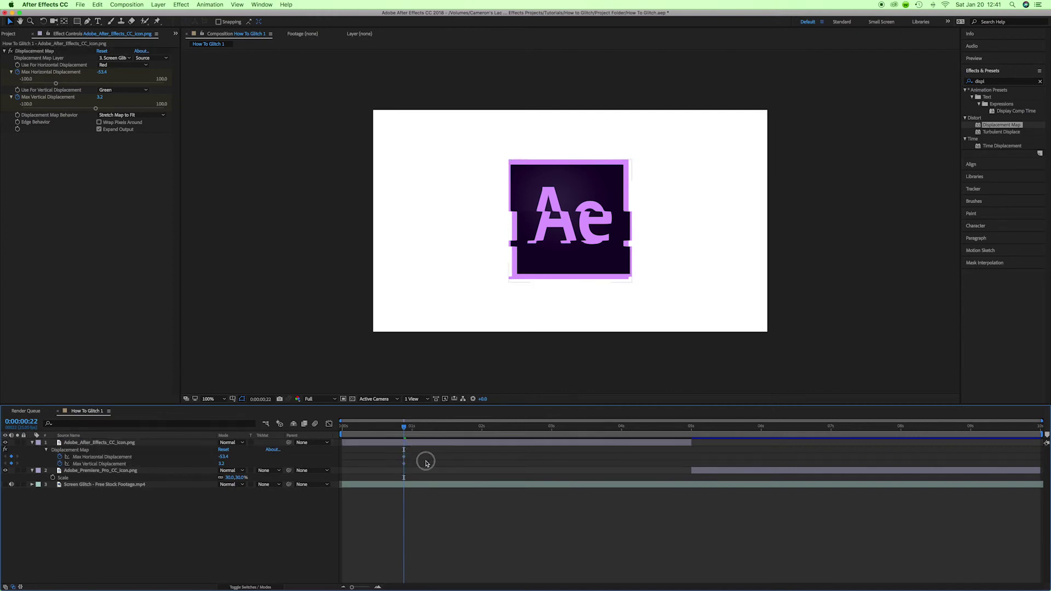
Step: At frame 16, set the After Effects icon's Max Horizontal and Max Vertical Displacement both to 0
{"action": "left_click", "coordinate": [405, 431]}
{"action": "left_click_drag", "start_coordinate": [405, 430], "coordinate": [388, 432]}
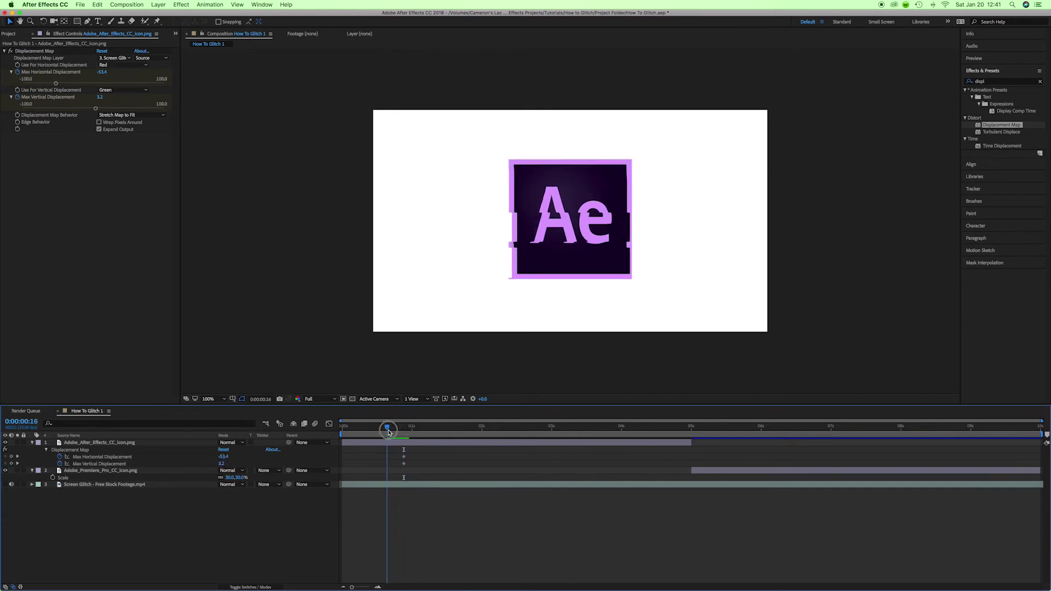
{"action": "left_click", "coordinate": [224, 456]}
{"action": "type", "text": "0"}
{"action": "key", "text": "Tab"}
{"action": "type", "text": "0"}
{"action": "key", "text": "Return"}
Step: Move all four displacement keyframes to around 4 seconds and preview the glitch leading into the icon change
{"action": "left_click_drag", "start_coordinate": [408, 471], "coordinate": [621, 472]}
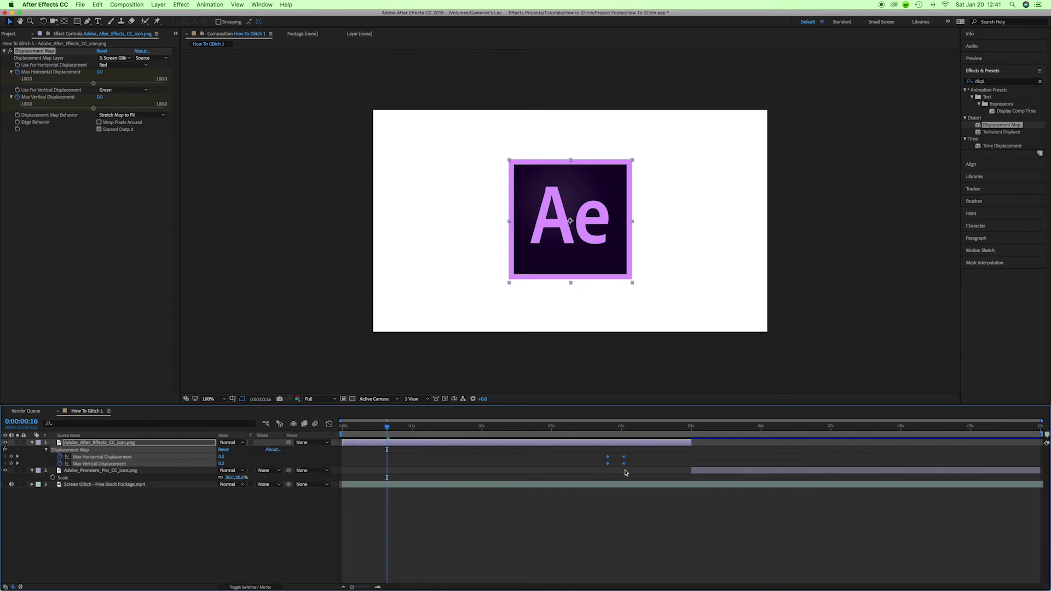
{"action": "left_click_drag", "start_coordinate": [407, 429], "coordinate": [574, 430]}
{"action": "key", "text": "space"}
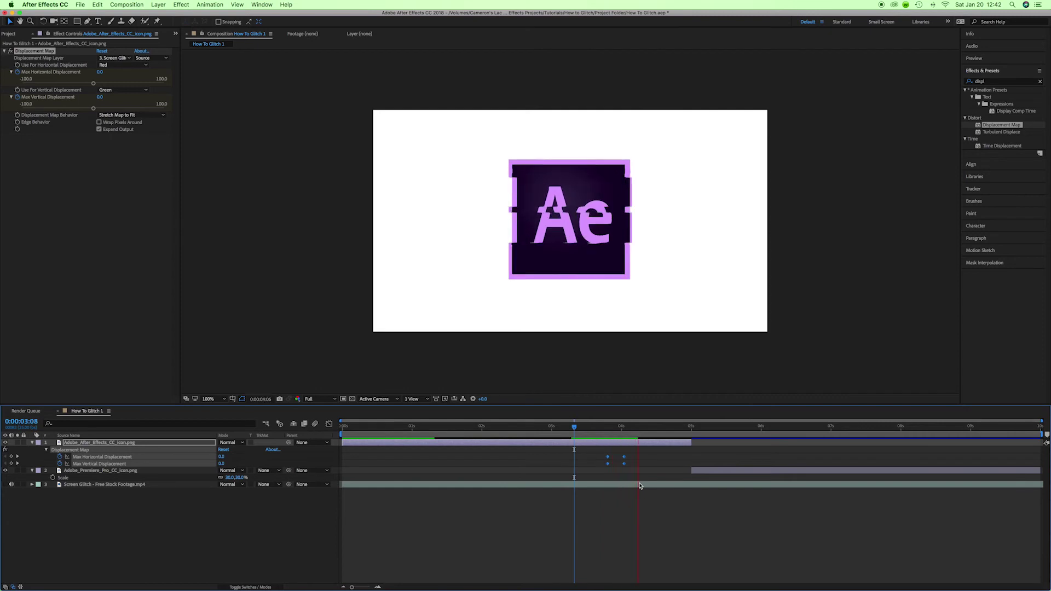
{"action": "key", "text": "space"}
Step: Space out the keyframes so displacement starts at about 4.4 seconds and peaks at 5 seconds, and preview the transition
{"action": "mouse_move", "coordinate": [657, 449]}
{"action": "left_mouse_down"}
{"action": "mouse_move", "coordinate": [602, 469]}
{"action": "mouse_move", "coordinate": [694, 465]}
{"action": "mouse_move", "coordinate": [649, 463]}
{"action": "left_mouse_up"}
{"action": "left_click", "coordinate": [660, 467]}
{"action": "left_click_drag", "start_coordinate": [665, 426], "coordinate": [695, 466]}
{"action": "left_click_drag", "start_coordinate": [673, 429], "coordinate": [638, 435]}
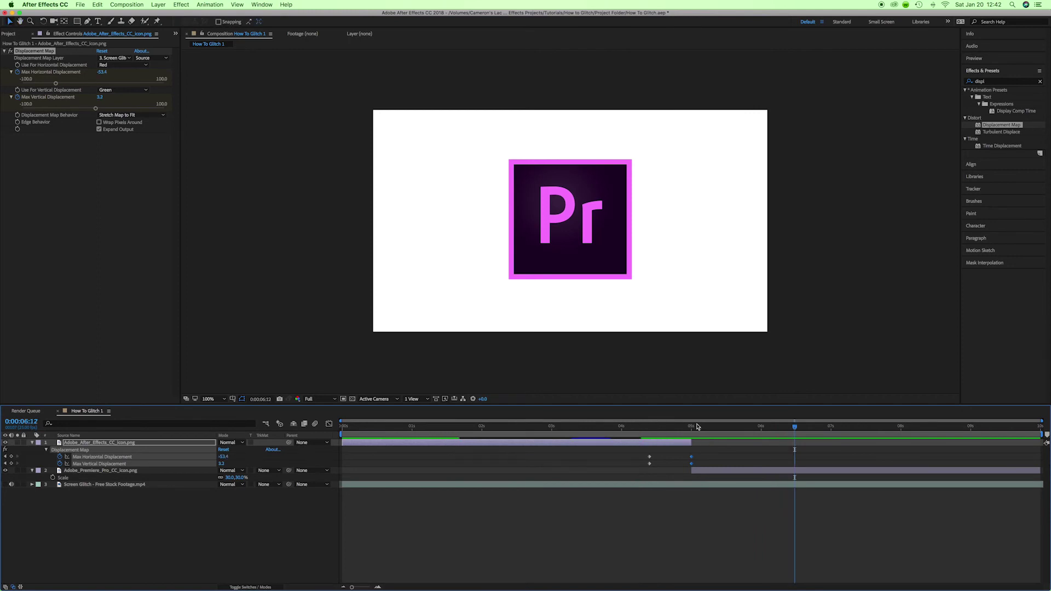
{"action": "left_click_drag", "start_coordinate": [662, 433], "coordinate": [758, 431]}
Step: Copy the Displacement Map effect from the After Effects icon and paste it onto the Premiere Pro icon layer at 5 seconds
{"action": "left_click", "coordinate": [729, 474]}
{"action": "left_click", "coordinate": [65, 450]}
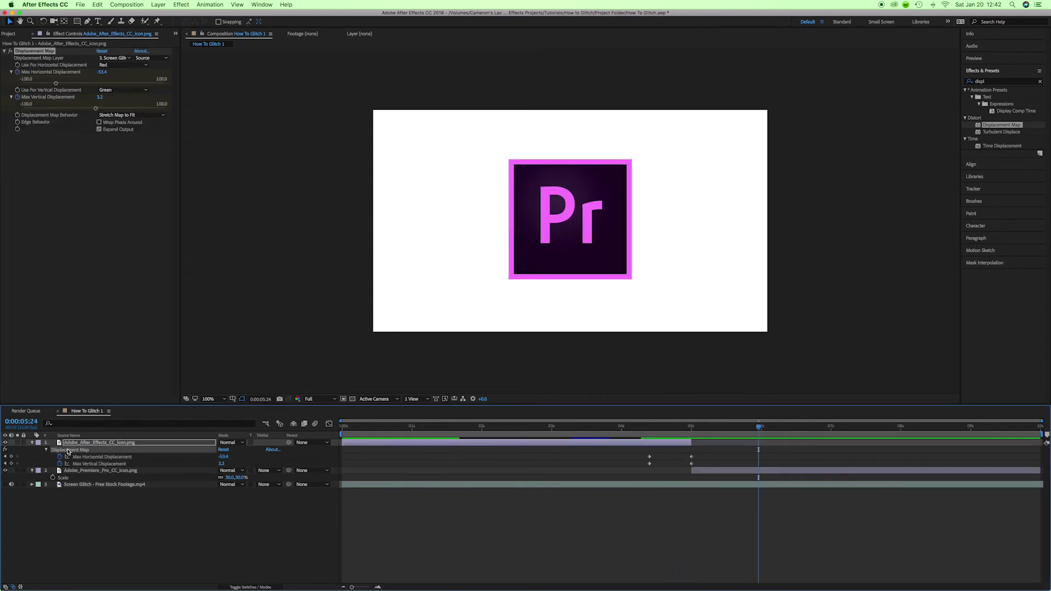
{"action": "left_click", "coordinate": [100, 147]}
{"action": "left_click", "coordinate": [43, 51]}
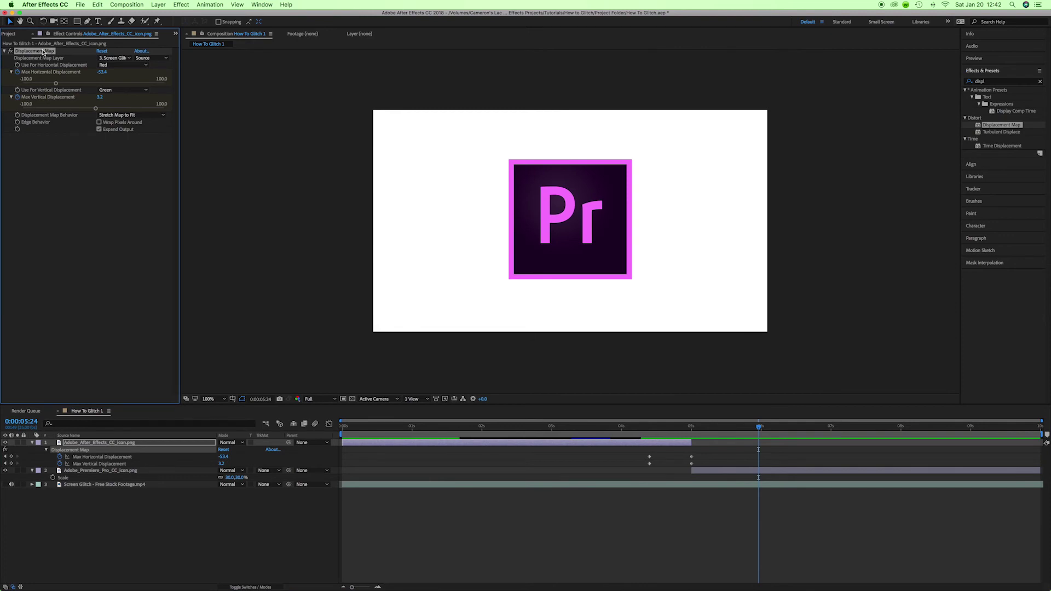
{"action": "left_click", "coordinate": [86, 471]}
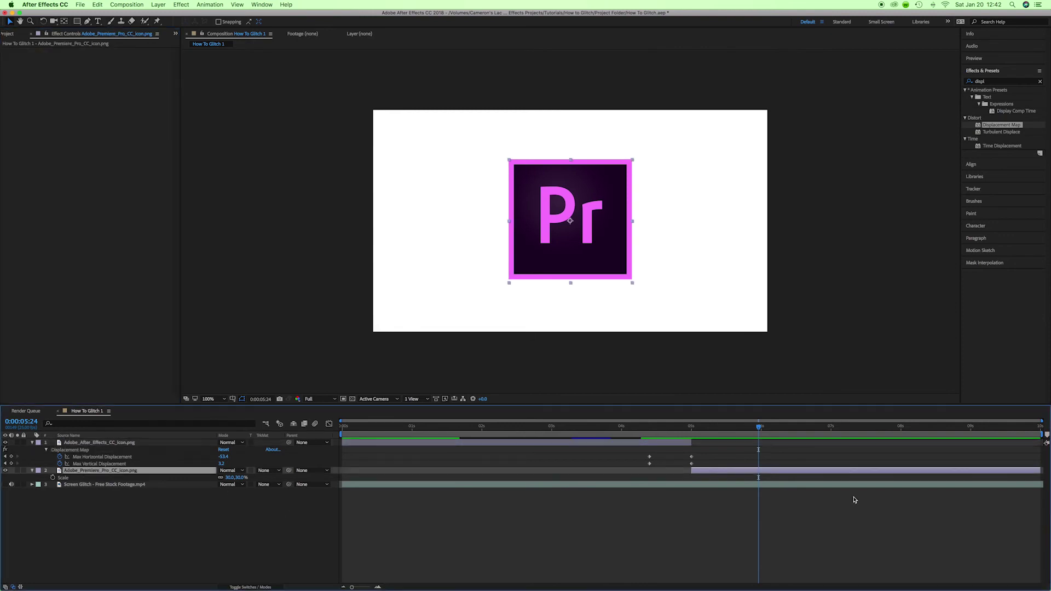
{"action": "left_click_drag", "start_coordinate": [759, 427], "coordinate": [691, 431]}
{"action": "key", "text": "super+v"}
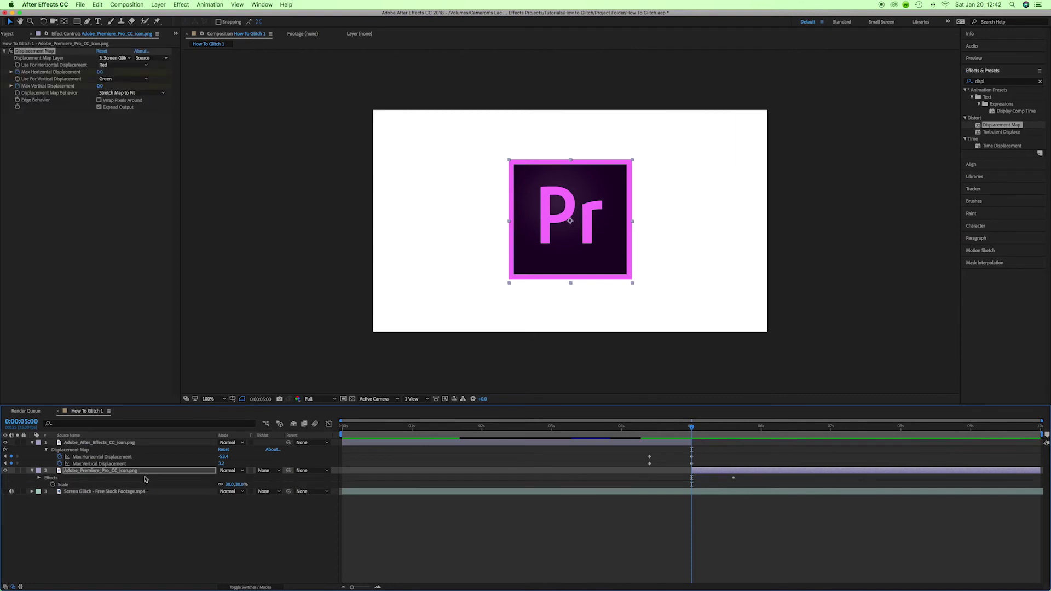
Step: Reveal the Displacement Map keyframes on the Premiere Pro icon layer and check the cut at 5 seconds
{"action": "left_click", "coordinate": [708, 472]}
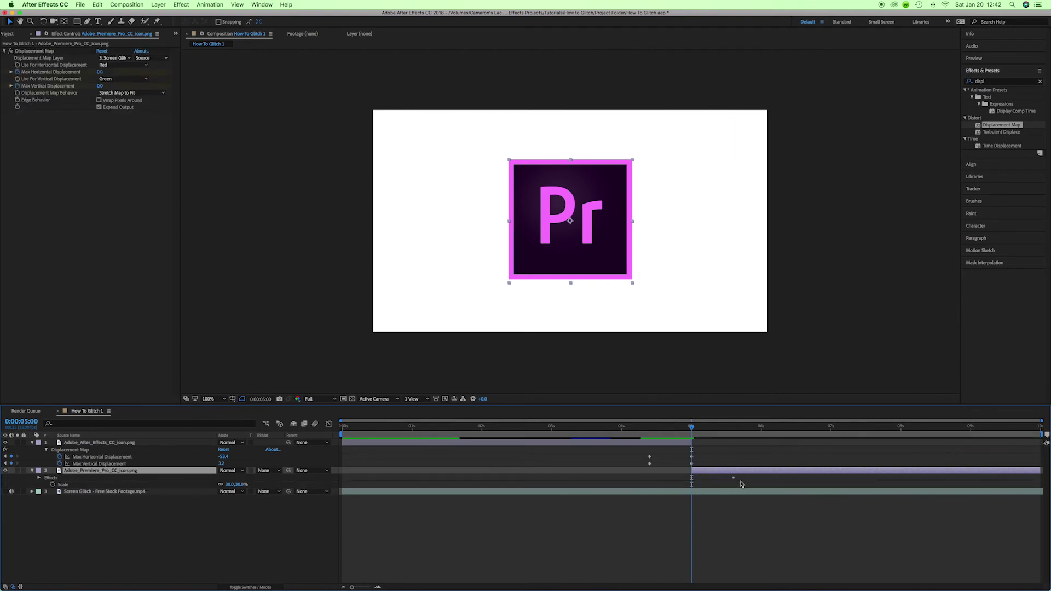
{"action": "left_click_drag", "start_coordinate": [692, 428], "coordinate": [682, 428]}
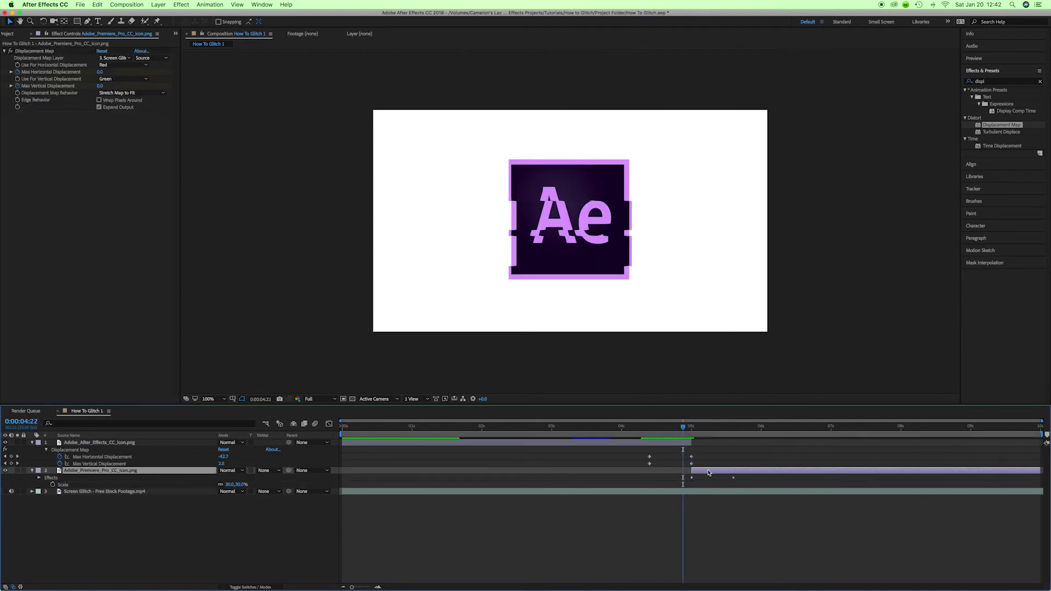
{"action": "left_click", "coordinate": [691, 425]}
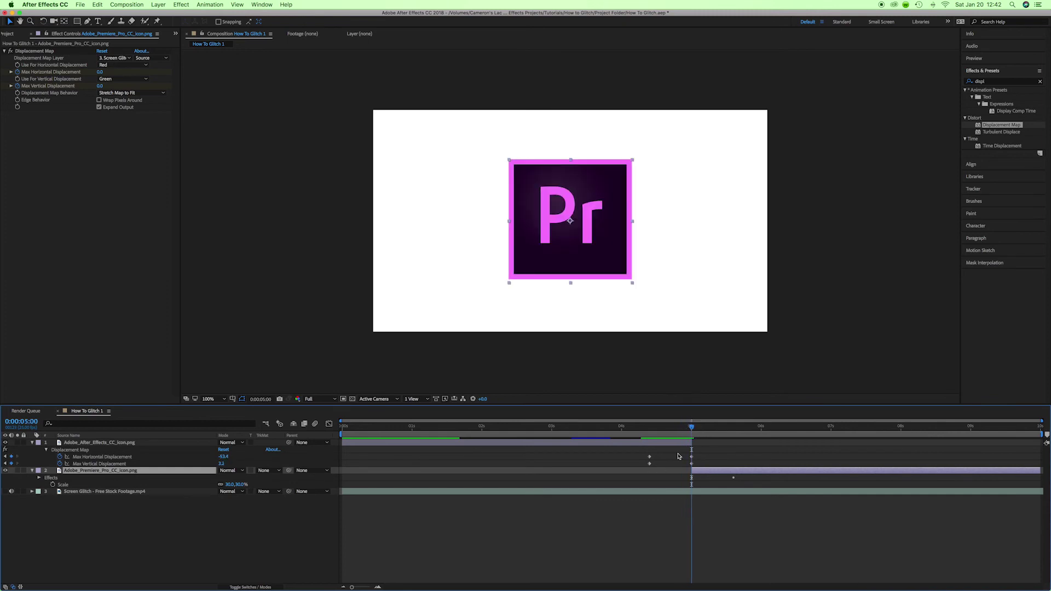
{"action": "key", "text": "u"}
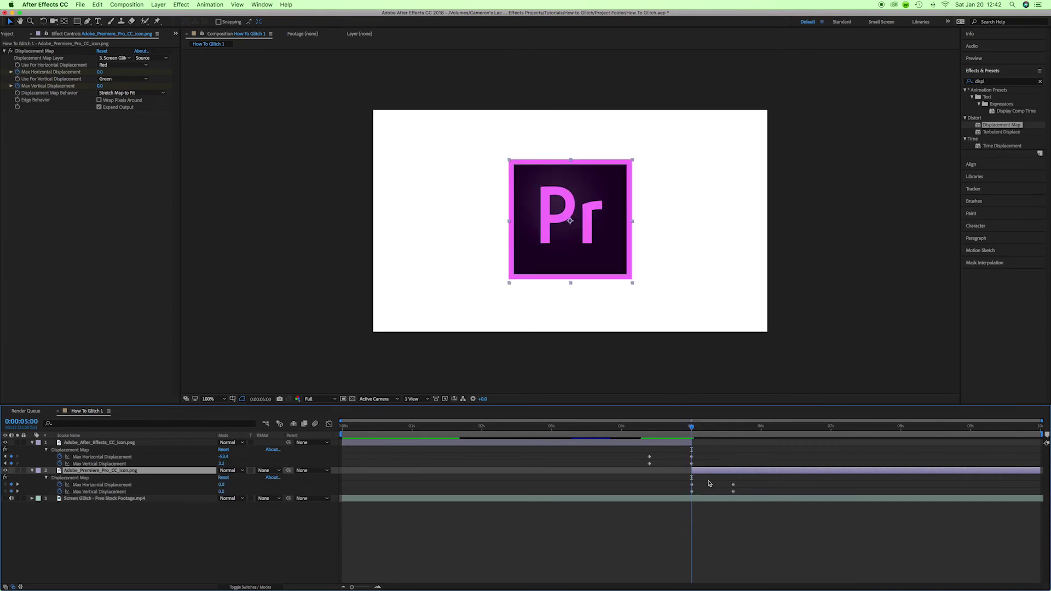
{"action": "left_click", "coordinate": [793, 491]}
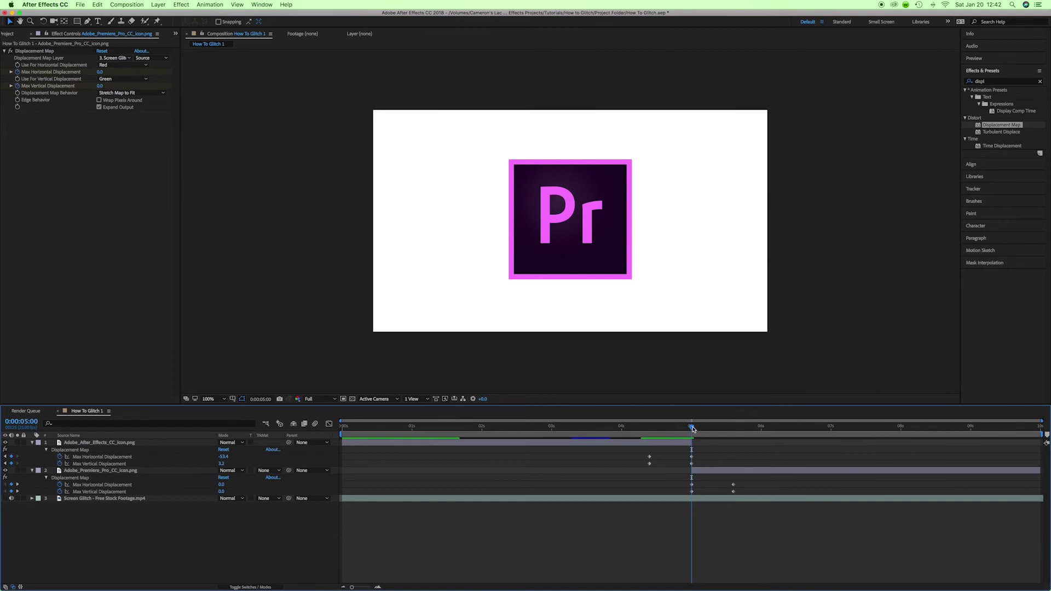
Step: Rearrange the Premiere Pro icon's displacement keyframes to peak at 5 seconds and reach 0 at about 5.4 seconds, and preview the transition
{"action": "left_click_drag", "start_coordinate": [691, 427], "coordinate": [732, 429]}
{"action": "left_click_drag", "start_coordinate": [710, 473], "coordinate": [692, 491]}
{"action": "left_click_drag", "start_coordinate": [657, 438], "coordinate": [586, 438]}
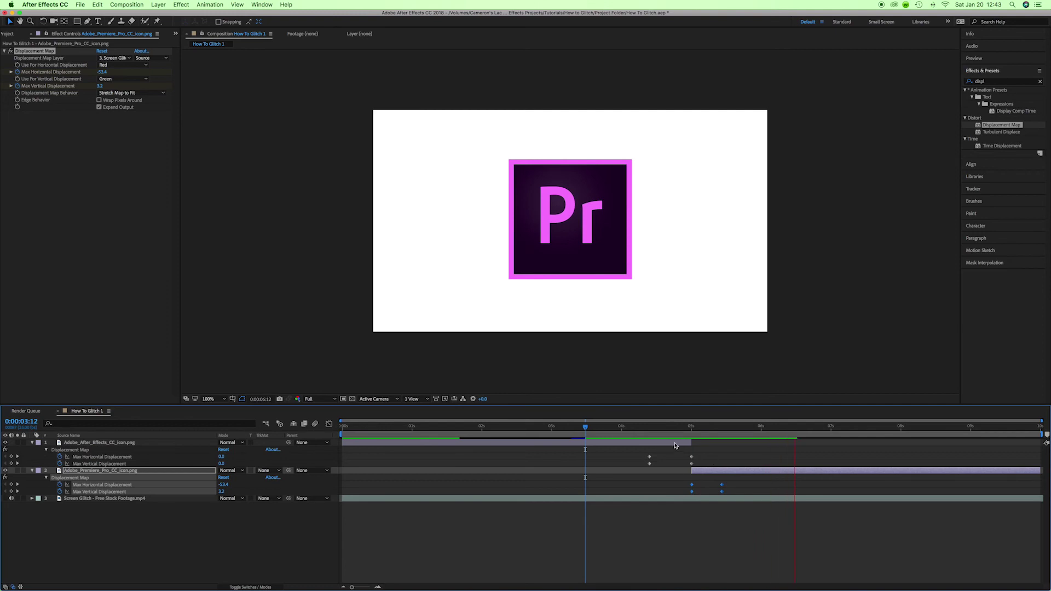
{"action": "left_click_drag", "start_coordinate": [683, 427], "coordinate": [638, 432]}
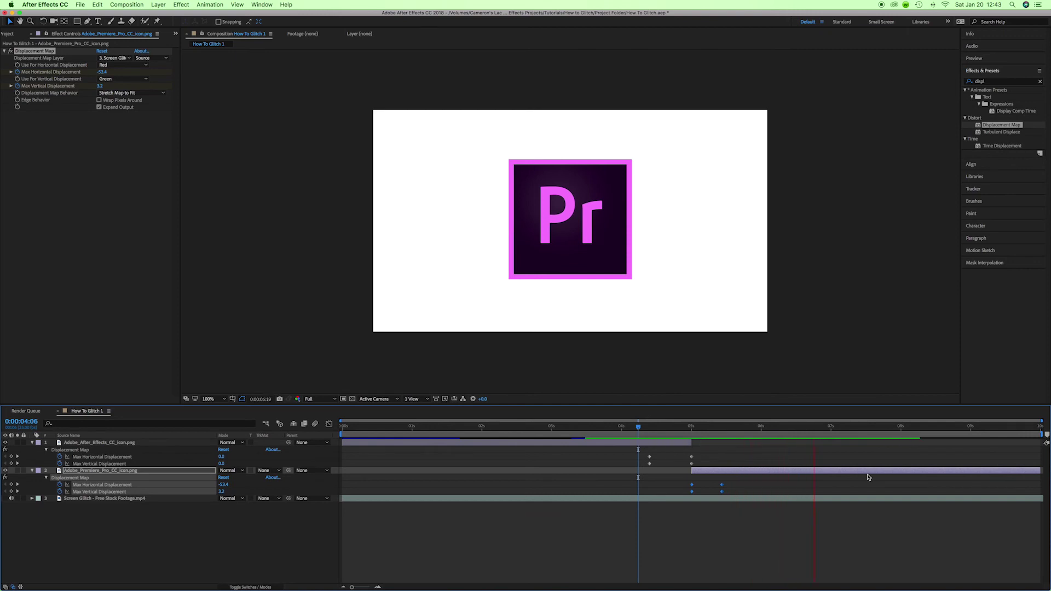
{"action": "left_click", "coordinate": [770, 487]}
{"action": "left_click_drag", "start_coordinate": [706, 427], "coordinate": [617, 425]}
Step: Move the After Effects icon's displacement keyframes to about 0:00:01:04 and 0:00:01:11
{"action": "left_click_drag", "start_coordinate": [711, 469], "coordinate": [421, 458]}
{"action": "left_click", "coordinate": [481, 459]}
{"action": "left_click_drag", "start_coordinate": [476, 449], "coordinate": [465, 467]}
Step: Copy the After Effects icon's zero displacement keyframes to 0:00:01:19 and preview the standalone glitch
{"action": "left_click_drag", "start_coordinate": [425, 429], "coordinate": [465, 431]}
{"action": "left_click", "coordinate": [422, 464]}
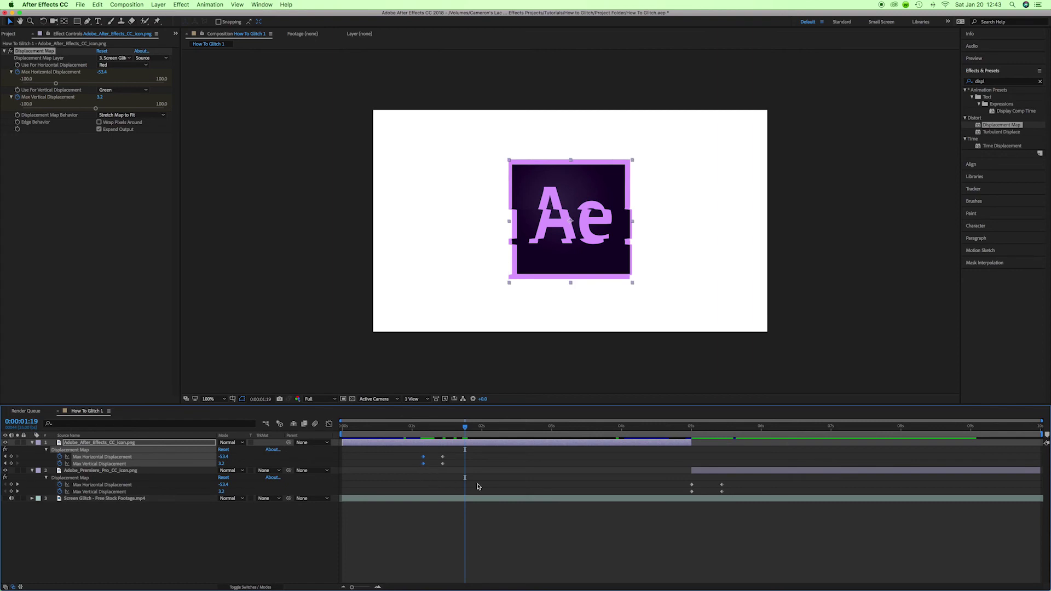
{"action": "key", "text": "ctrl+v"}
{"action": "left_click_drag", "start_coordinate": [454, 428], "coordinate": [408, 433]}
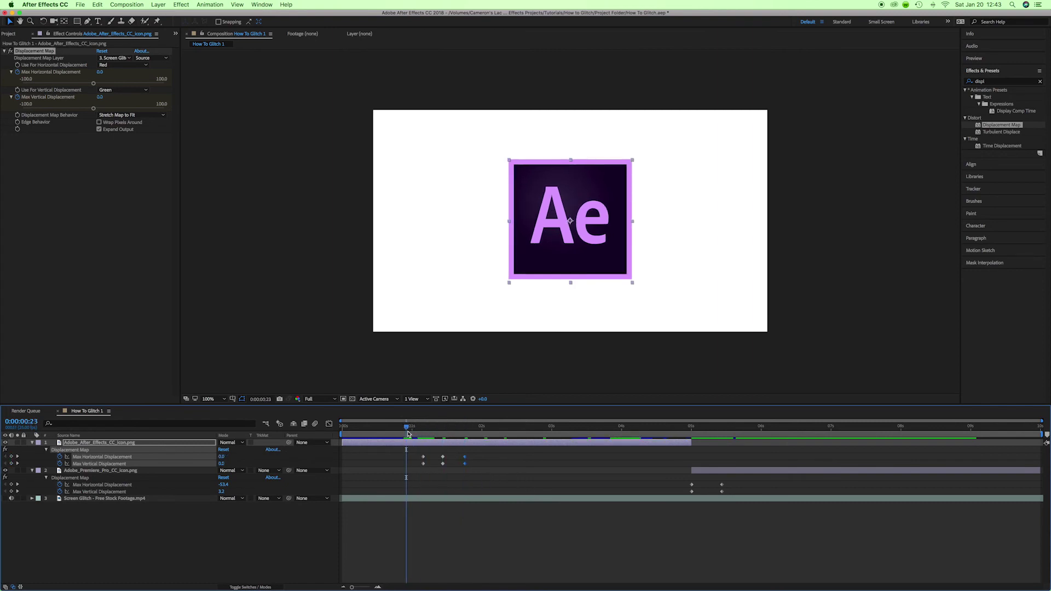
{"action": "key", "text": "space"}
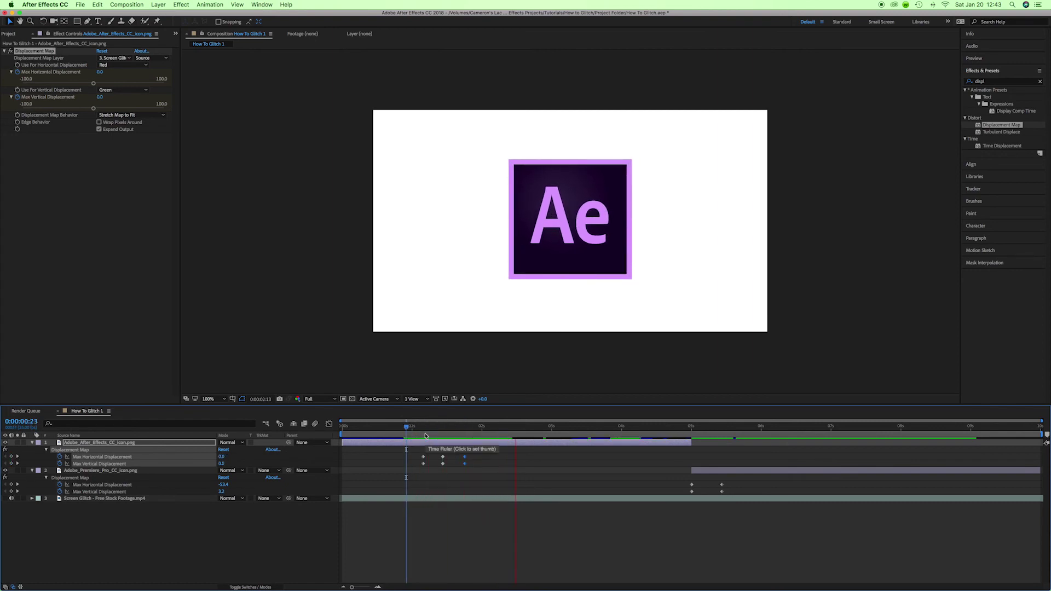
{"action": "key", "text": "space"}
Step: Compress the three pairs of displacement keyframes to between about 0:00:01:04 and 0:00:01:08 and preview the faster glitch
{"action": "left_click_drag", "start_coordinate": [446, 433], "coordinate": [426, 432]}
{"action": "left_click_drag", "start_coordinate": [489, 469], "coordinate": [457, 464]}
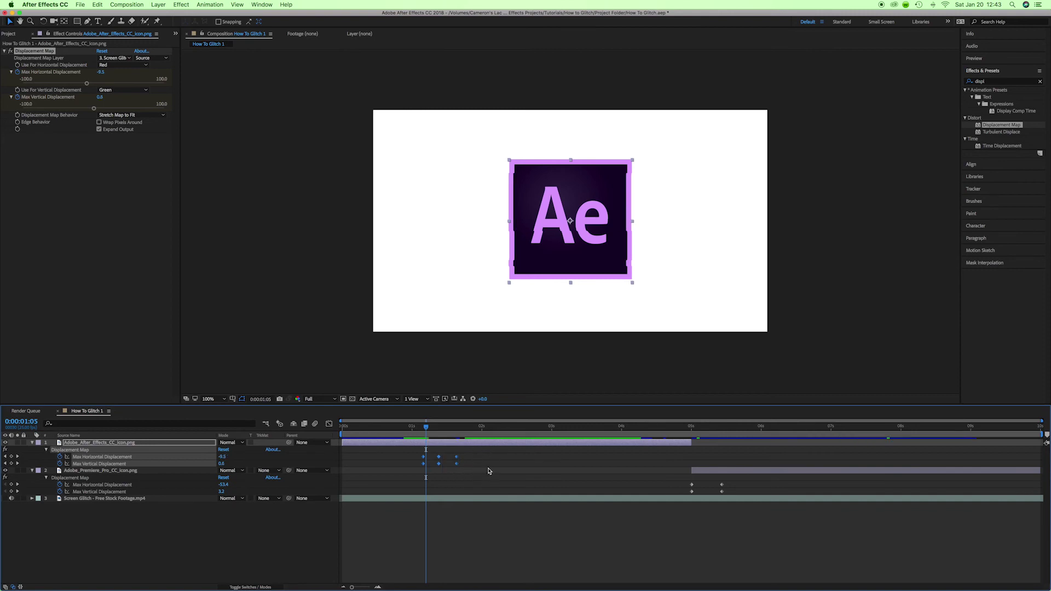
{"action": "left_click_drag", "start_coordinate": [457, 464], "coordinate": [435, 466]}
{"action": "left_click", "coordinate": [412, 427]}
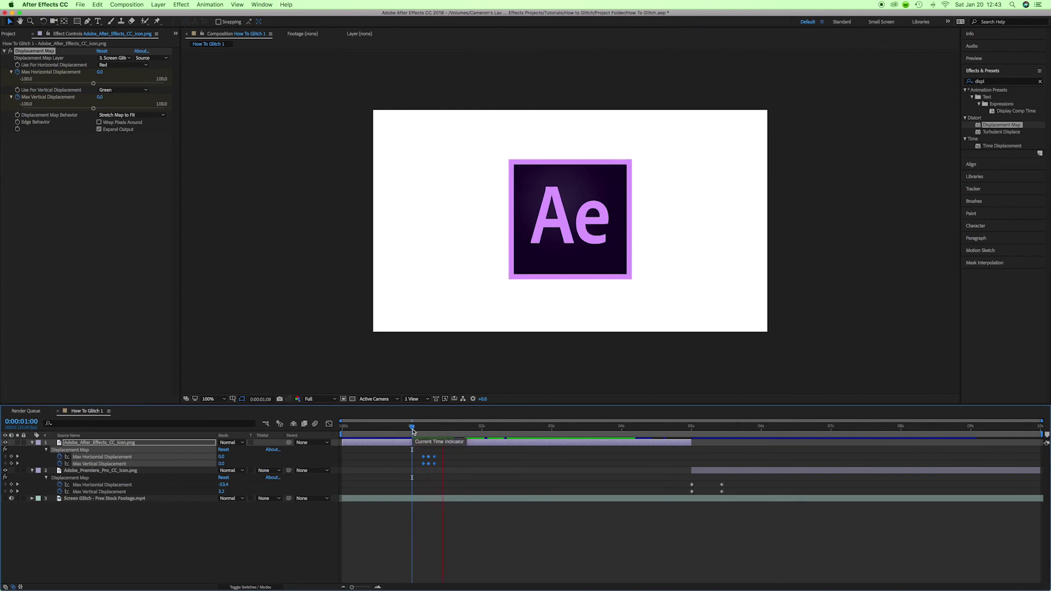
Step: Stretch the three pairs of displacement keyframes from 0:00:01:04 out to about 2.5 seconds and preview the slower glitch
{"action": "left_click_drag", "start_coordinate": [413, 427], "coordinate": [479, 427]}
{"action": "left_click", "coordinate": [434, 455]}
{"action": "left_click_drag", "start_coordinate": [436, 455], "coordinate": [514, 465]}
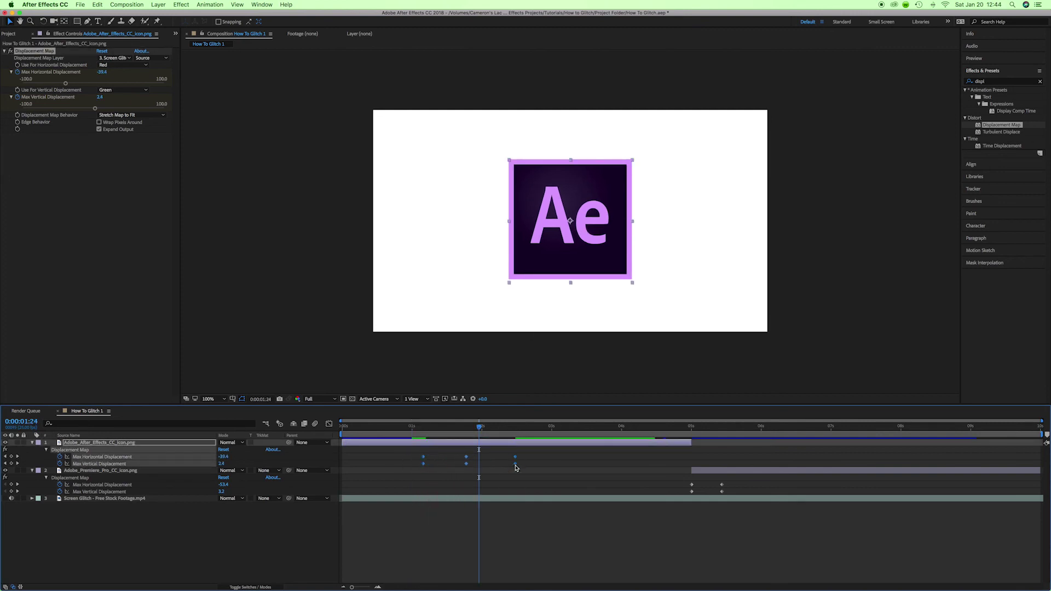
{"action": "left_click", "coordinate": [421, 428]}
{"action": "key", "text": "space"}
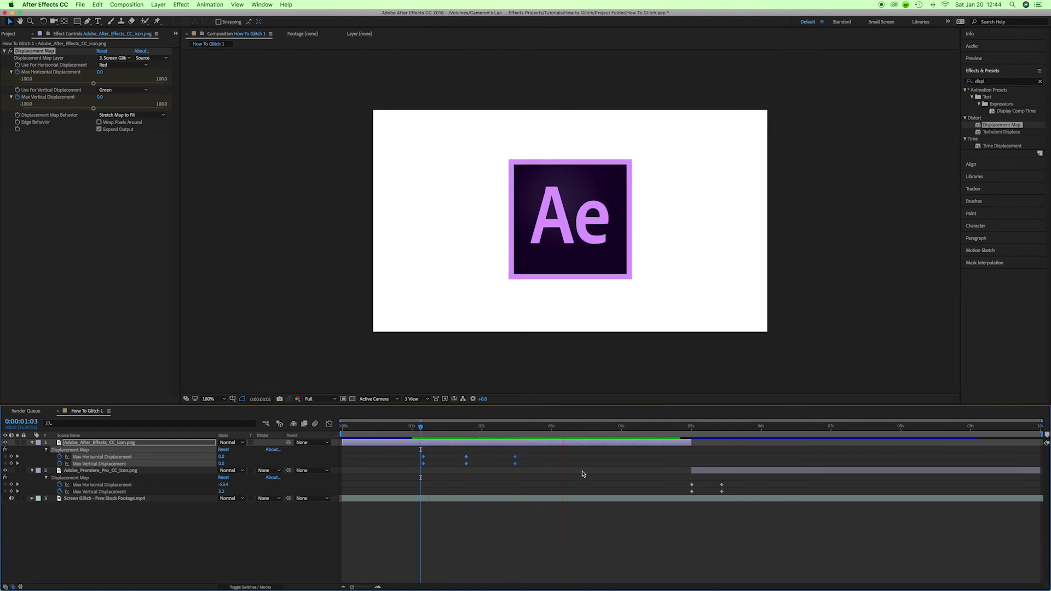
{"action": "key", "text": "space"}
Step: Delete the last pair of displacement keyframes, move the remaining ones back to about 4.5 and 5 seconds, and preview the transition
{"action": "left_click_drag", "start_coordinate": [535, 450], "coordinate": [501, 466]}
{"action": "key", "text": "Delete"}
{"action": "left_click_drag", "start_coordinate": [483, 455], "coordinate": [392, 475]}
{"action": "left_click_drag", "start_coordinate": [466, 466], "coordinate": [652, 467]}
{"action": "left_click", "coordinate": [733, 461]}
{"action": "left_click", "coordinate": [652, 467]}
{"action": "left_click", "coordinate": [656, 430]}
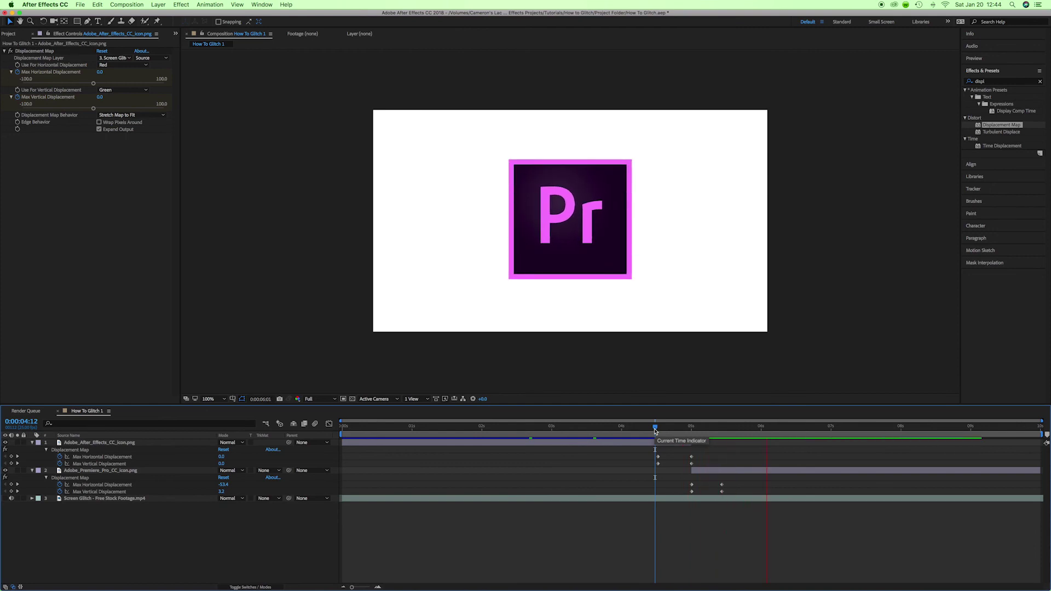
{"action": "key", "text": "space"}
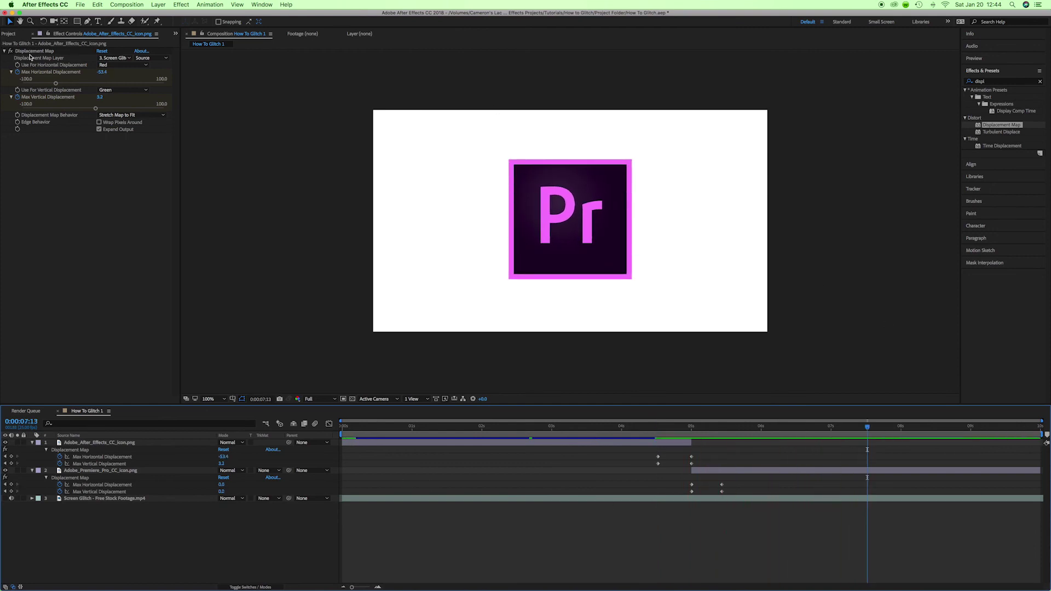
Step: Keyframe the After Effects icon's displacement at 0:00:00:17 with 0, and at 0:00:00:20 with -71 horizontal and 46 vertical
{"action": "left_click", "coordinate": [67, 136]}
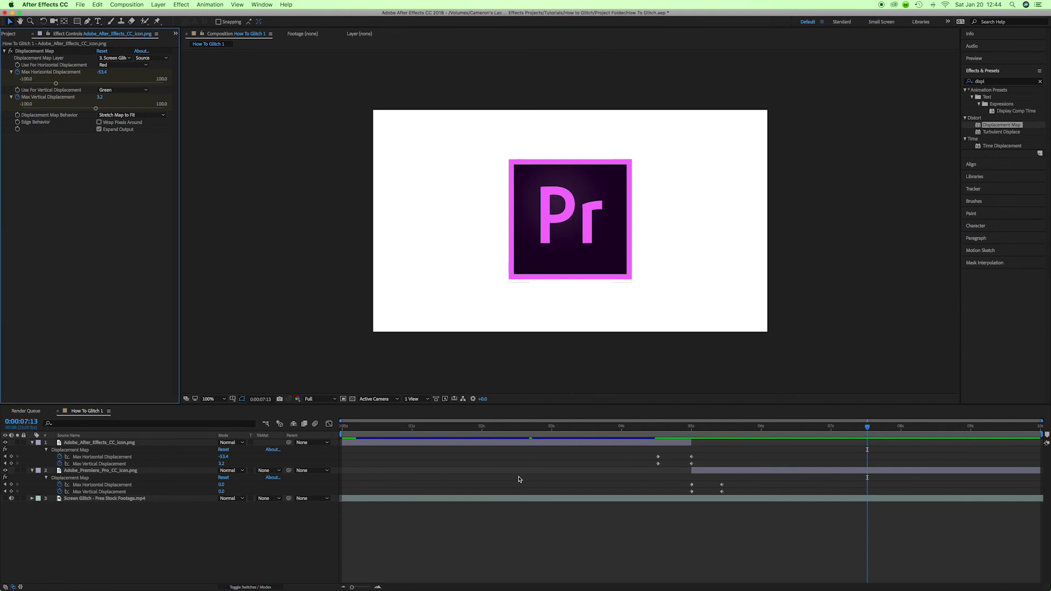
{"action": "left_click", "coordinate": [423, 427]}
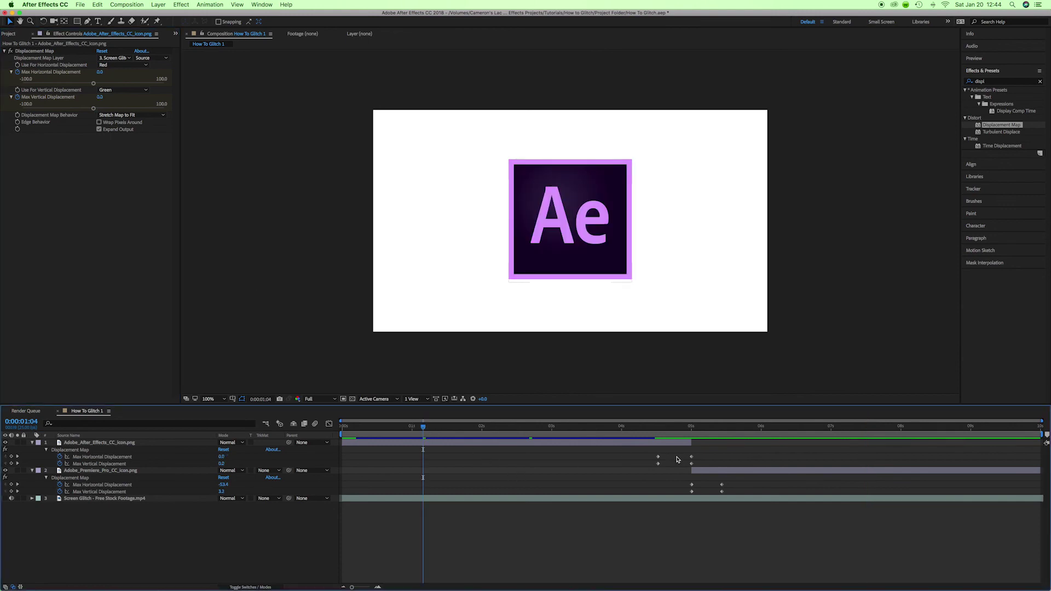
{"action": "left_click", "coordinate": [390, 427]}
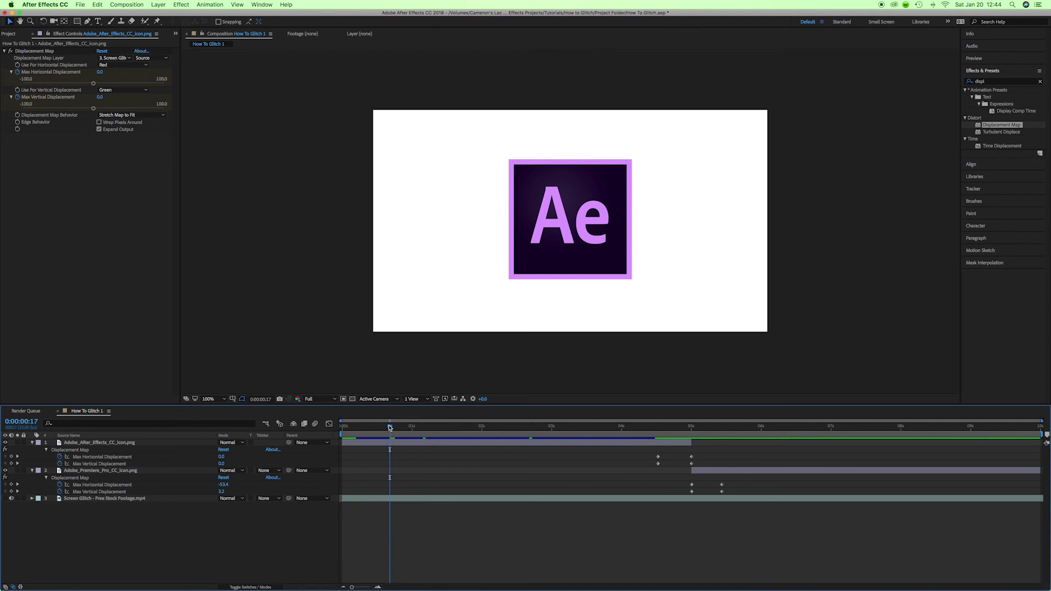
{"action": "left_click", "coordinate": [11, 457]}
{"action": "left_click", "coordinate": [11, 464]}
{"action": "left_click_drag", "start_coordinate": [390, 427], "coordinate": [399, 429]}
{"action": "mouse_move", "coordinate": [221, 457]}
{"action": "left_mouse_down"}
{"action": "mouse_move", "coordinate": [181, 458]}
{"action": "mouse_move", "coordinate": [238, 465]}
{"action": "left_mouse_up"}
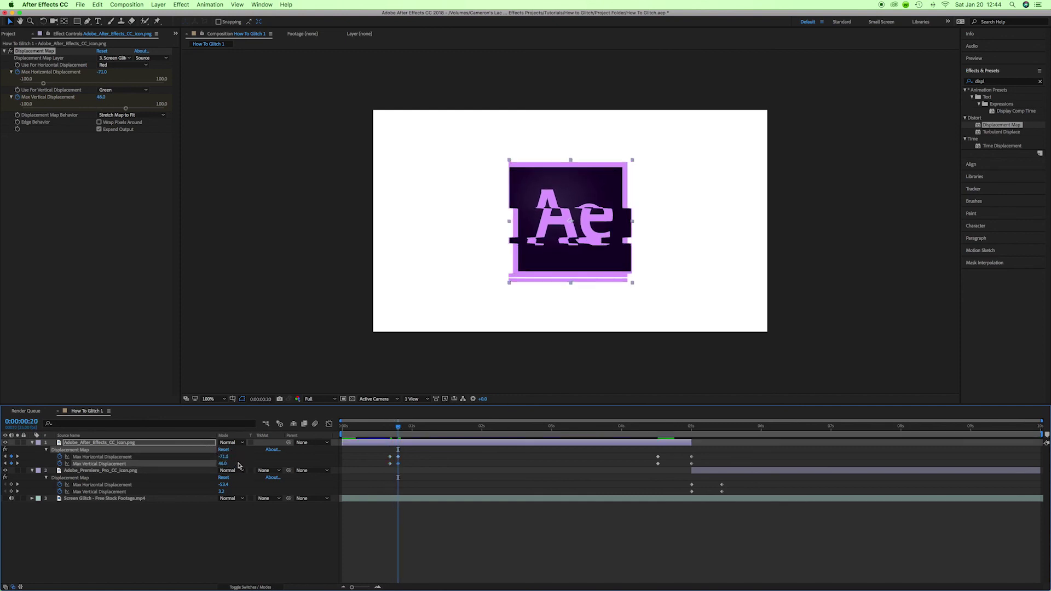
Step: Copy the zero displacement keyframes from 0:00:00:17 to 0:00:00:23 and preview the short glitch
{"action": "left_click", "coordinate": [407, 430]}
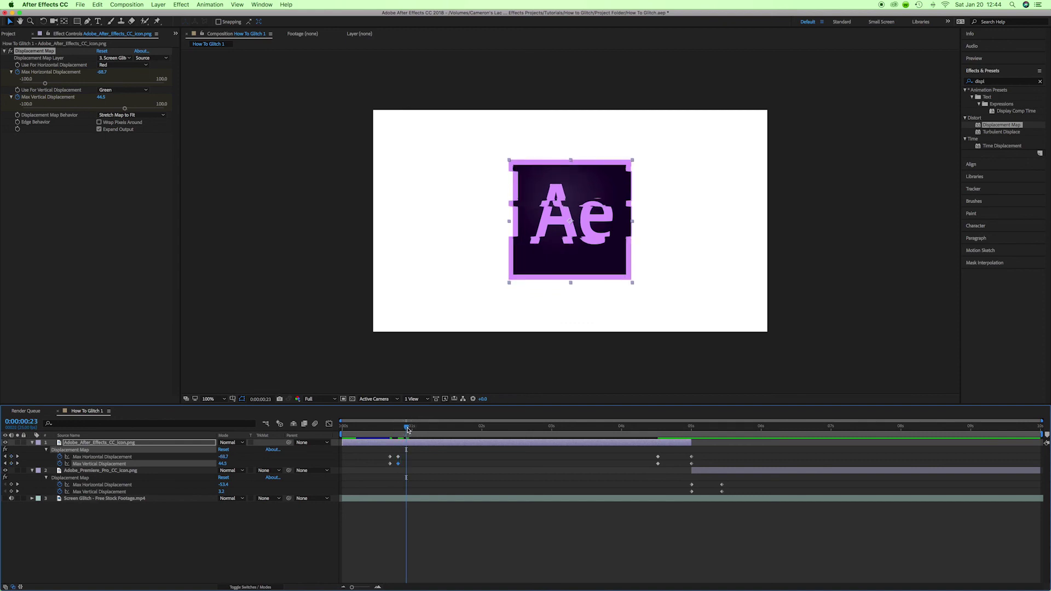
{"action": "left_click_drag", "start_coordinate": [395, 452], "coordinate": [379, 466]}
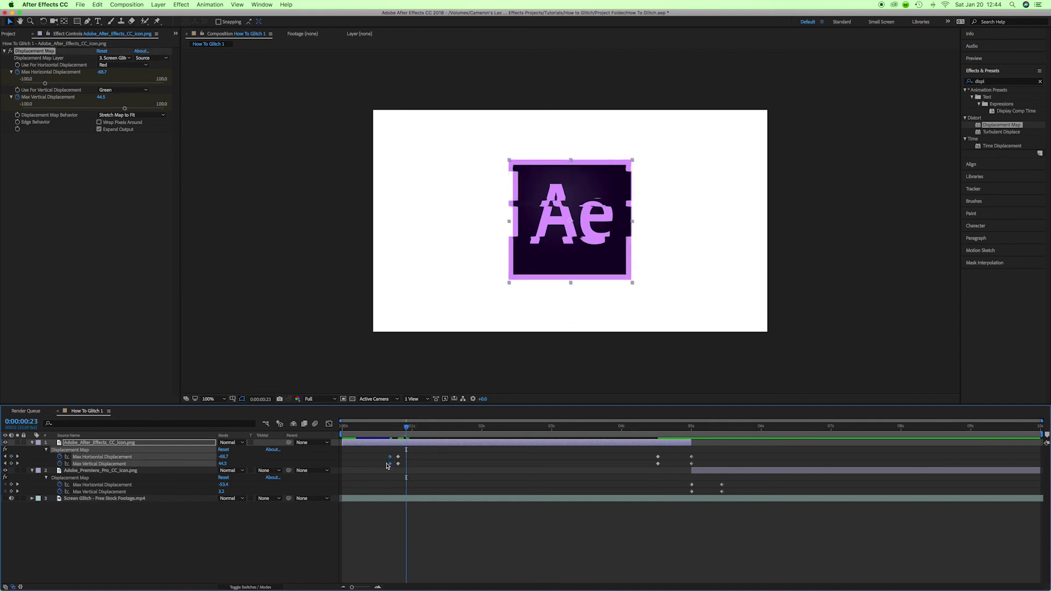
{"action": "key", "text": "ctrl+c"}
{"action": "key", "text": "ctrl+v"}
{"action": "left_click", "coordinate": [387, 427]}
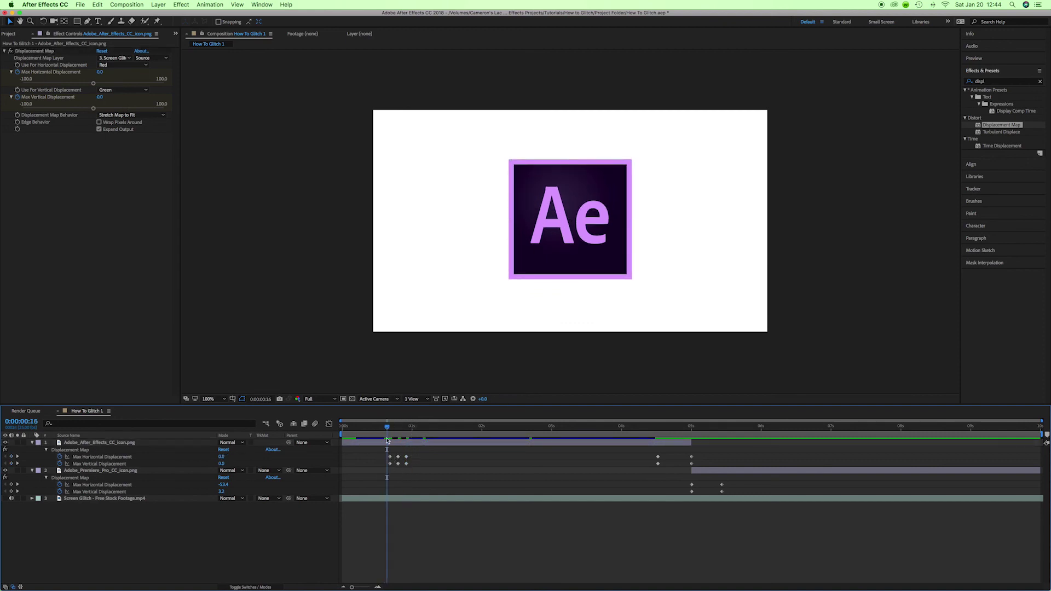
{"action": "key", "text": "space"}
Step: Copy the three pairs of short-glitch displacement keyframes and paste them starting at 0:00:01:08
{"action": "left_click_drag", "start_coordinate": [416, 451], "coordinate": [387, 466]}
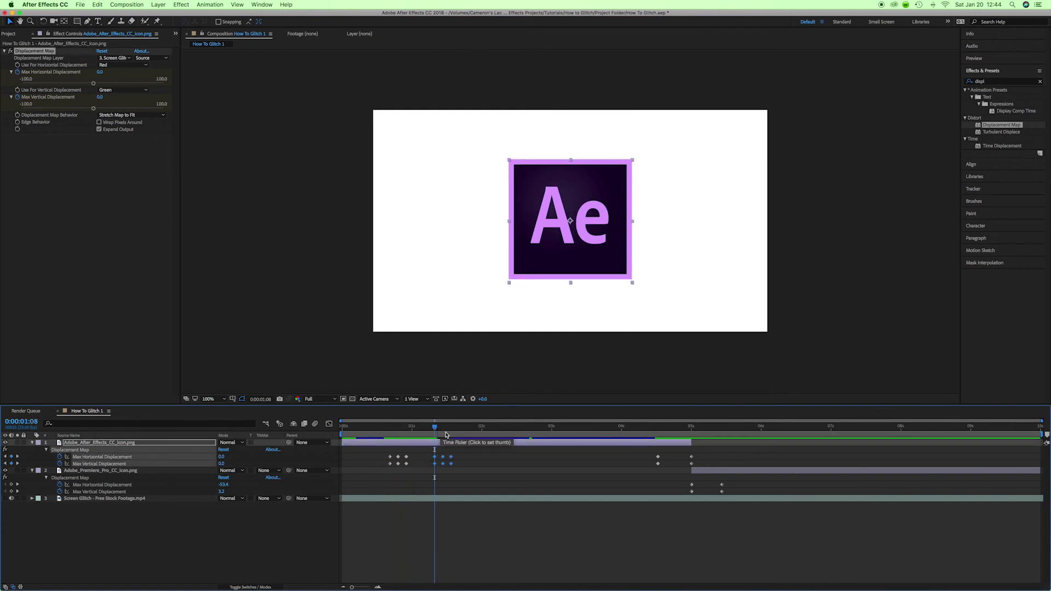
{"action": "left_click_drag", "start_coordinate": [391, 430], "coordinate": [448, 429]}
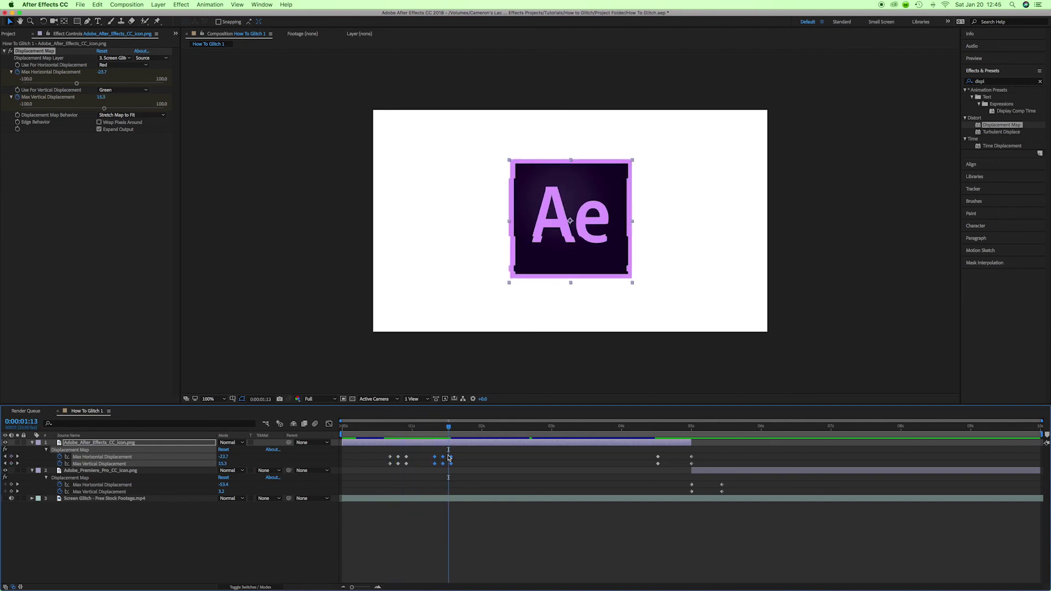
{"action": "left_click", "coordinate": [485, 446]}
Step: Set the second glitch's peak at 0:00:01:11 to Max Horizontal Displacement 71 and Max Vertical Displacement -46, and preview it
{"action": "key", "text": "j"}
{"action": "left_click_drag", "start_coordinate": [448, 452], "coordinate": [440, 469]}
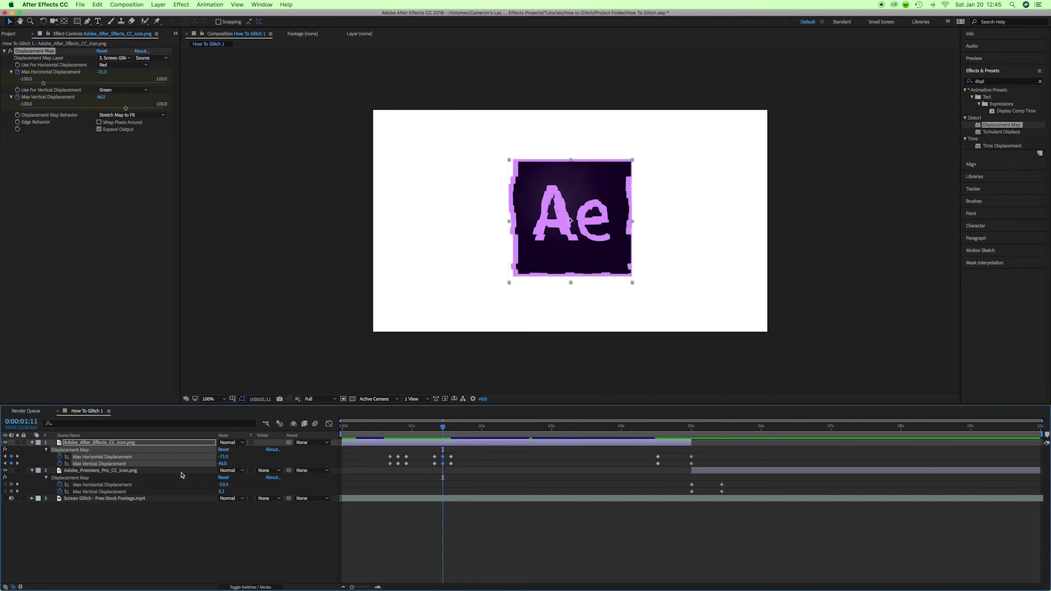
{"action": "left_click", "coordinate": [225, 457]}
{"action": "key", "text": "Return"}
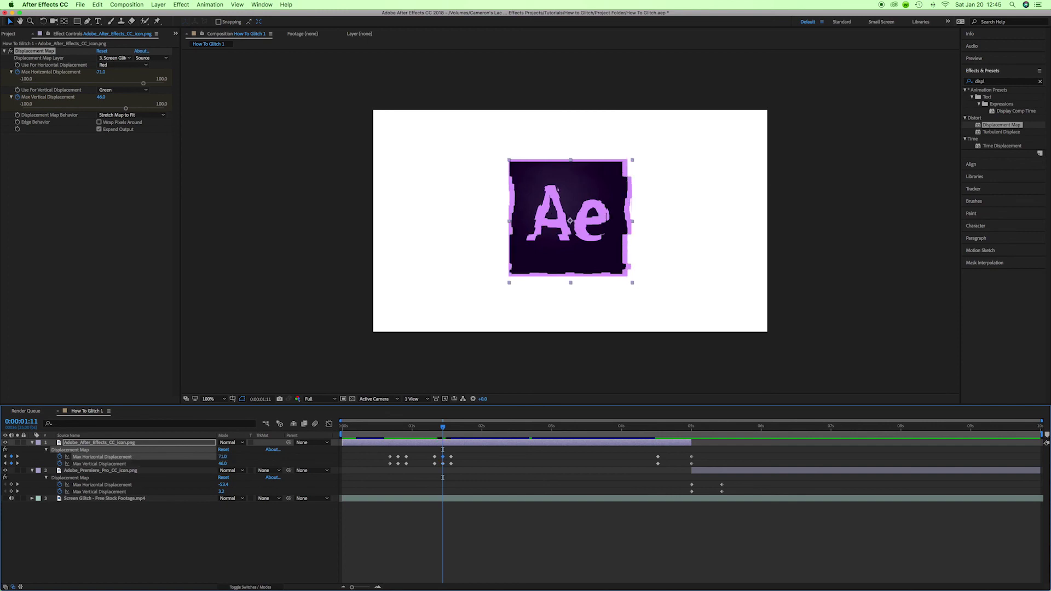
{"action": "left_click", "coordinate": [223, 465]}
{"action": "key", "text": "Return"}
{"action": "left_click", "coordinate": [390, 428]}
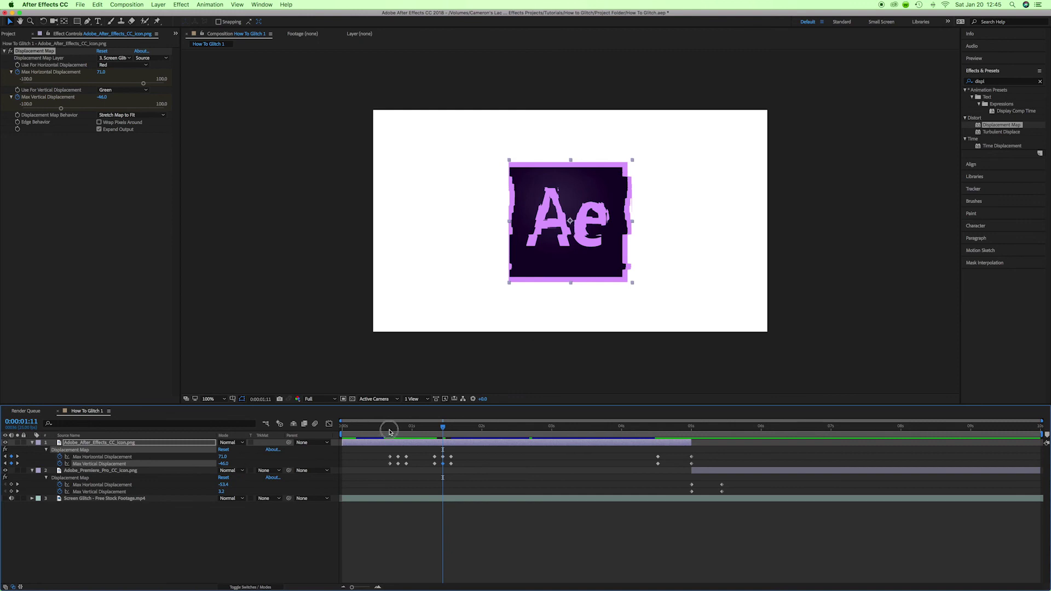
{"action": "left_click", "coordinate": [526, 428]}
{"action": "left_click", "coordinate": [395, 428]}
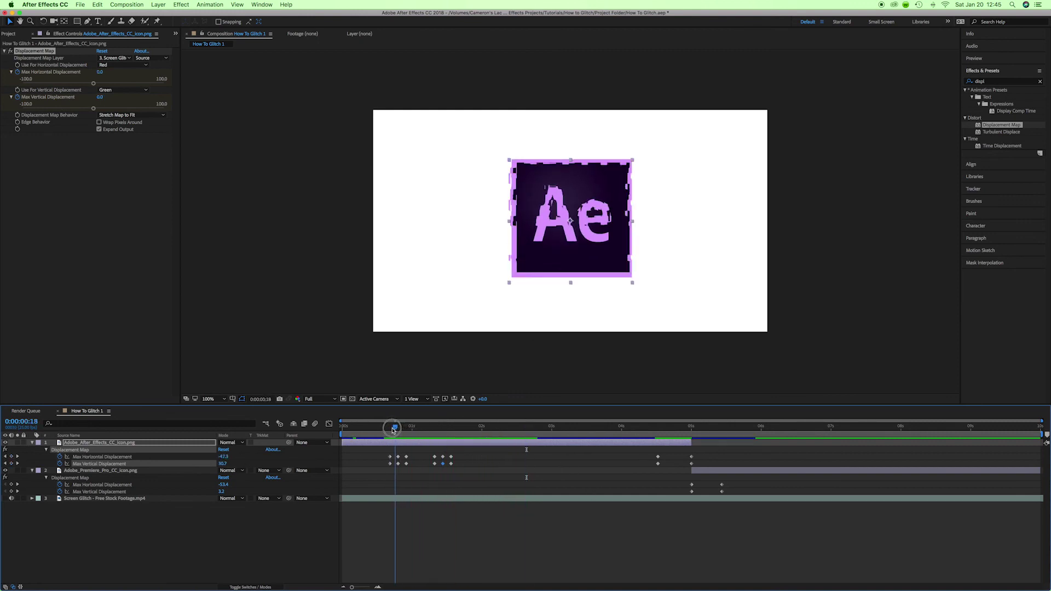
Step: Change the peak at 0:00:01:11 to Max Horizontal Displacement 20 and Max Vertical Displacement -13, and preview both glitches
{"action": "left_click_drag", "start_coordinate": [395, 429], "coordinate": [436, 467]}
{"action": "left_click", "coordinate": [495, 465]}
{"action": "mouse_move", "coordinate": [221, 459]}
{"action": "left_mouse_down"}
{"action": "mouse_move", "coordinate": [203, 460]}
{"action": "mouse_move", "coordinate": [231, 465]}
{"action": "left_mouse_up"}
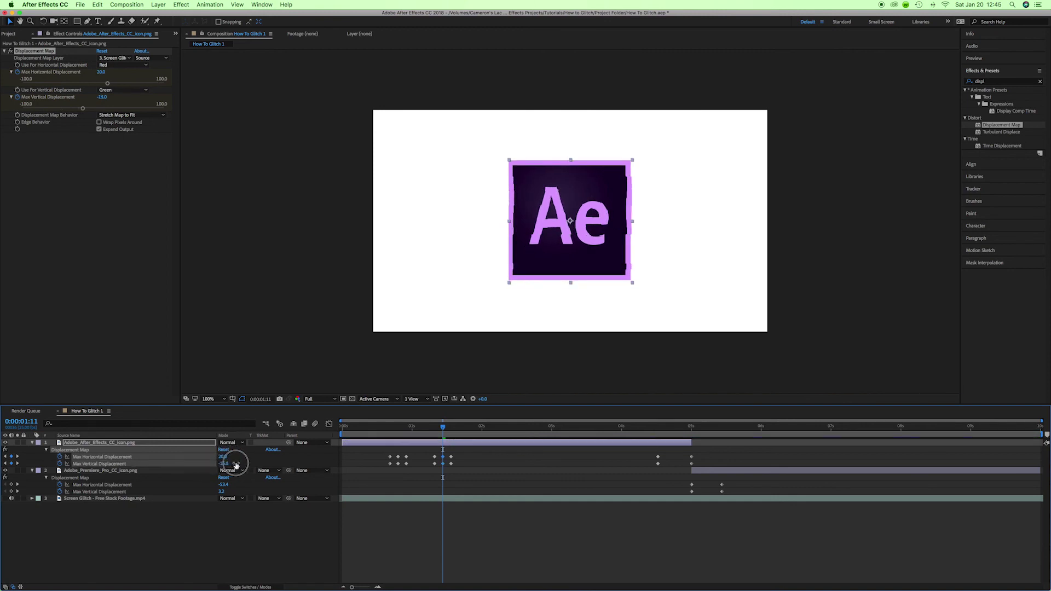
{"action": "left_click", "coordinate": [390, 428]}
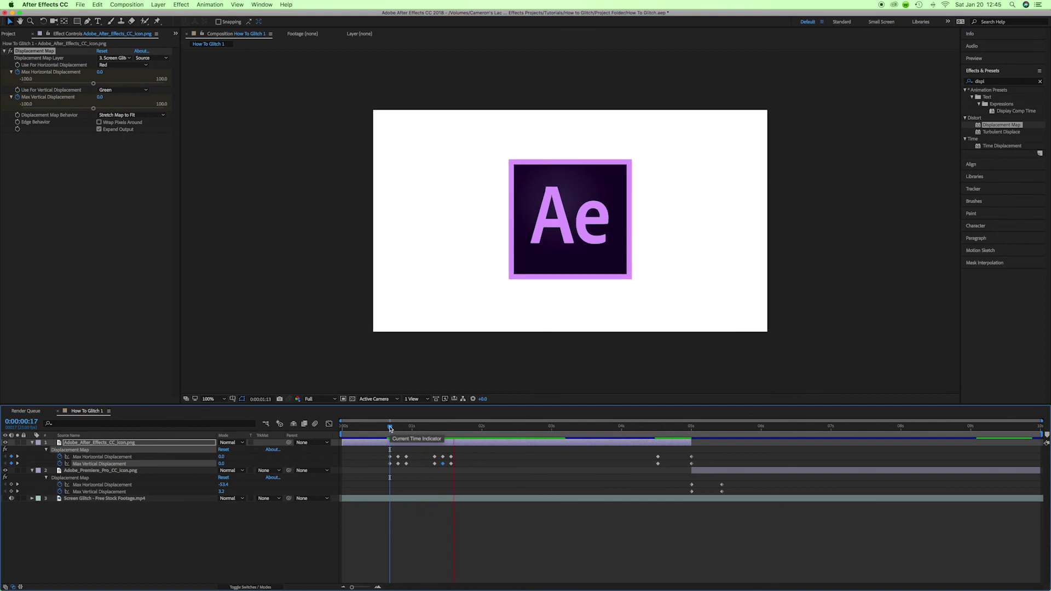
{"action": "key", "text": "space"}
Step: Copy the second glitch's three pairs of displacement keyframes and paste them starting at 0:00:02:02
{"action": "left_click_drag", "start_coordinate": [466, 452], "coordinate": [421, 471]}
{"action": "left_click", "coordinate": [488, 431]}
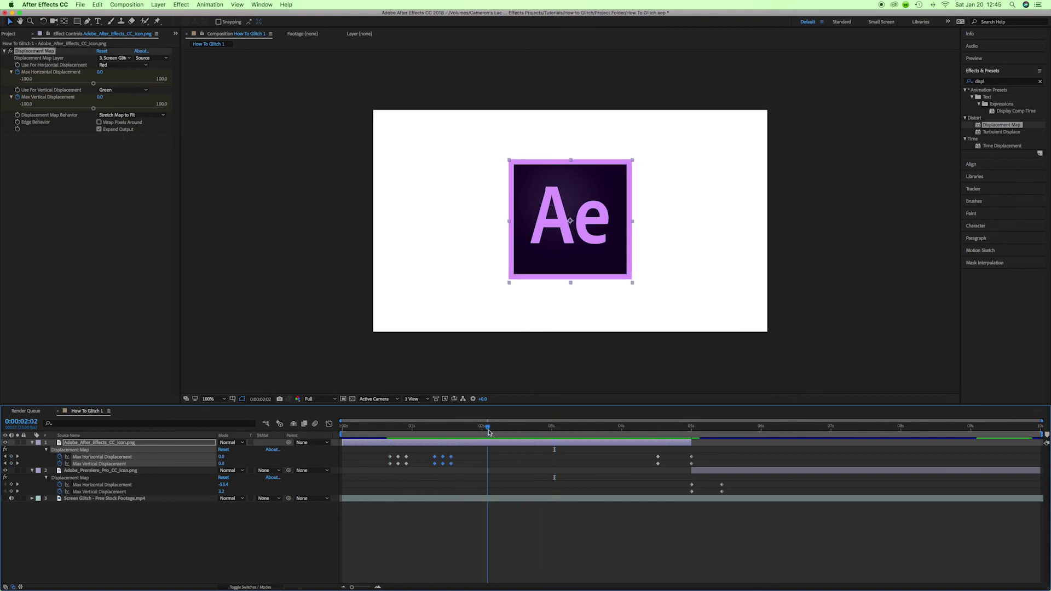
{"action": "left_click", "coordinate": [511, 459]}
Step: Adjust the third glitch's peak horizontal and vertical displacement at 0:00:02:05 and preview the whole animation
{"action": "left_click", "coordinate": [495, 427]}
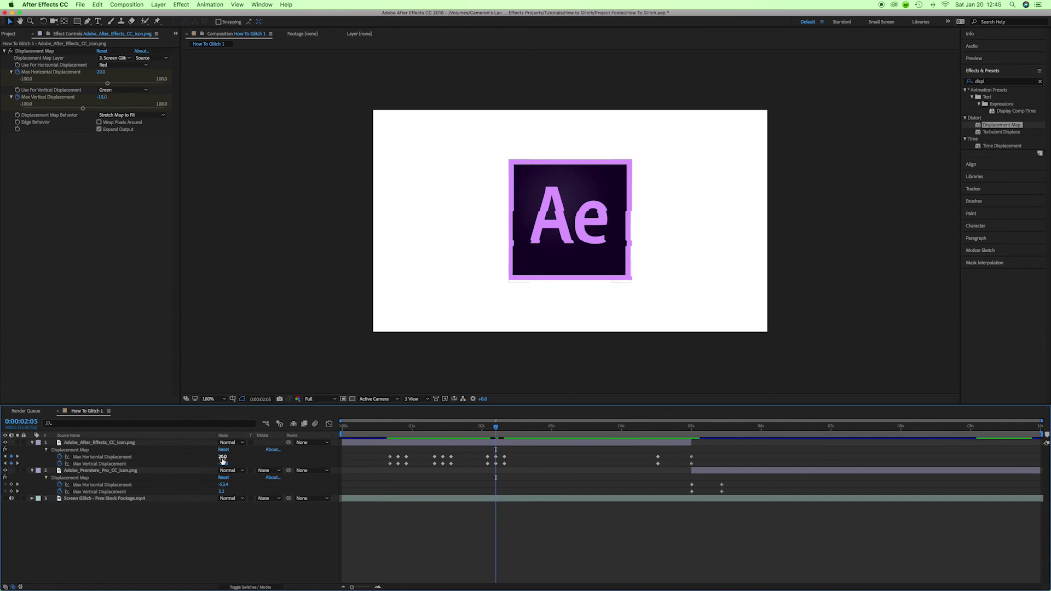
{"action": "mouse_move", "coordinate": [224, 459]}
{"action": "left_mouse_down"}
{"action": "mouse_move", "coordinate": [209, 462]}
{"action": "mouse_move", "coordinate": [235, 466]}
{"action": "left_mouse_up"}
{"action": "left_click", "coordinate": [435, 428]}
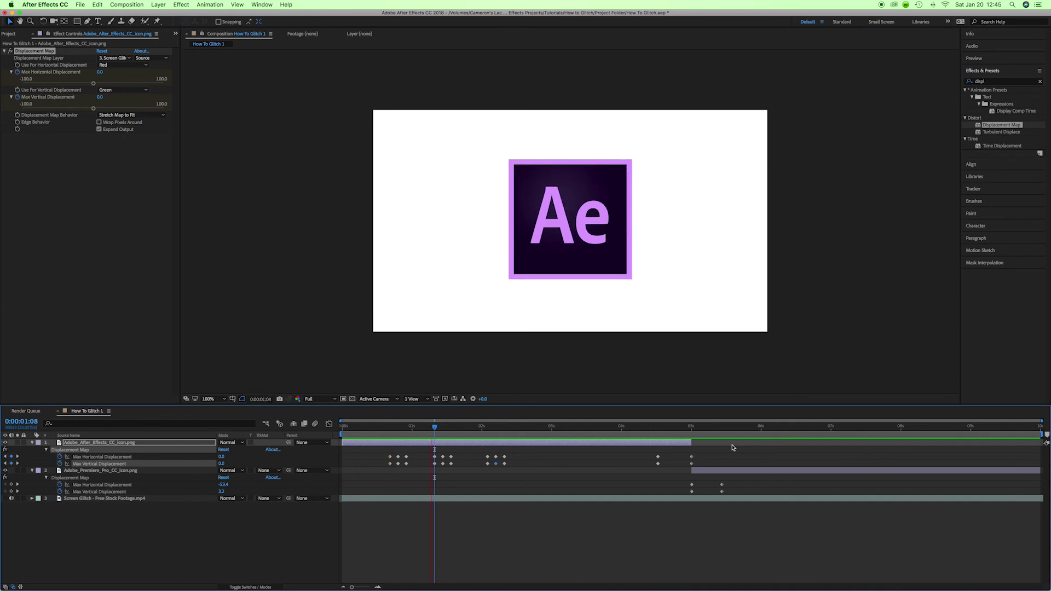
{"action": "key", "text": "space"}
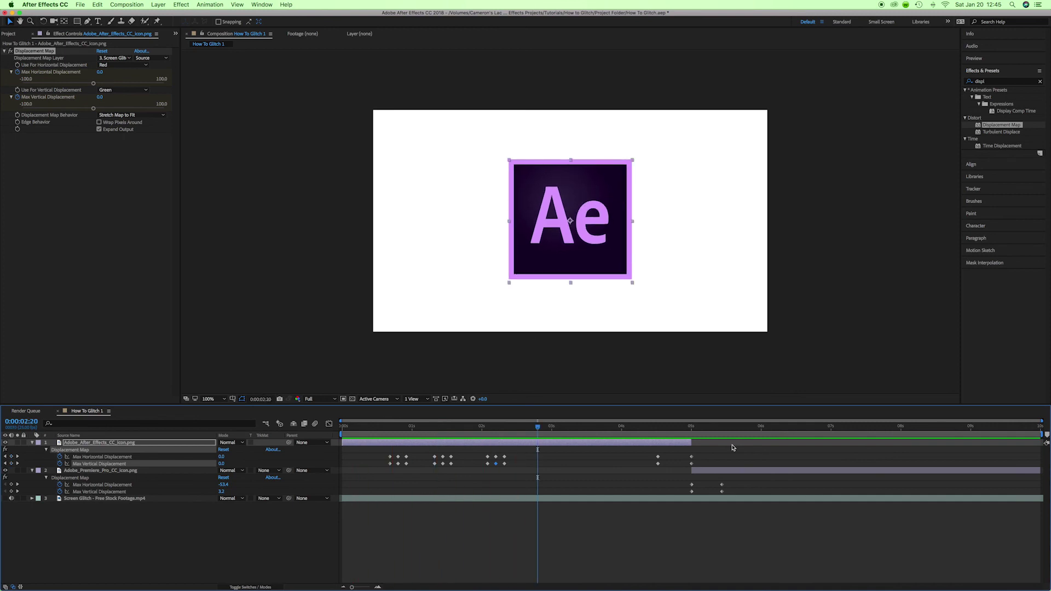